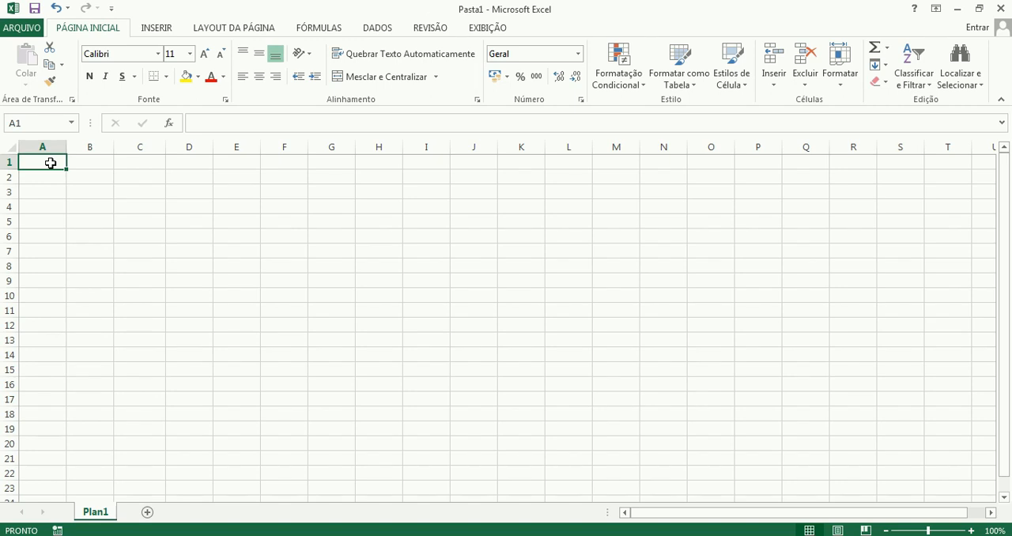
Enter the column headers Nomes, Port, Mat and His in cells A1 to D1.
type("Nomes")
key("Tab")
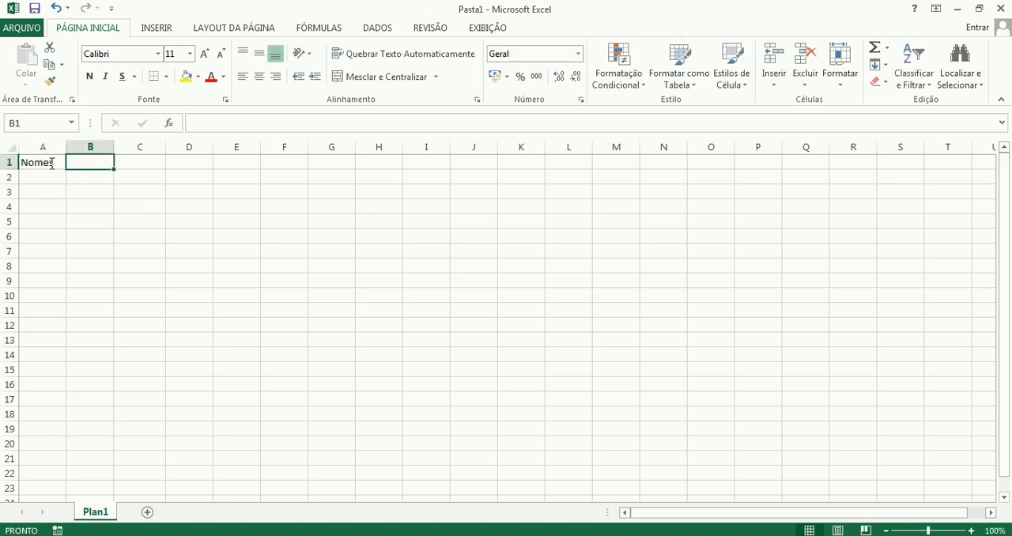
type("Port")
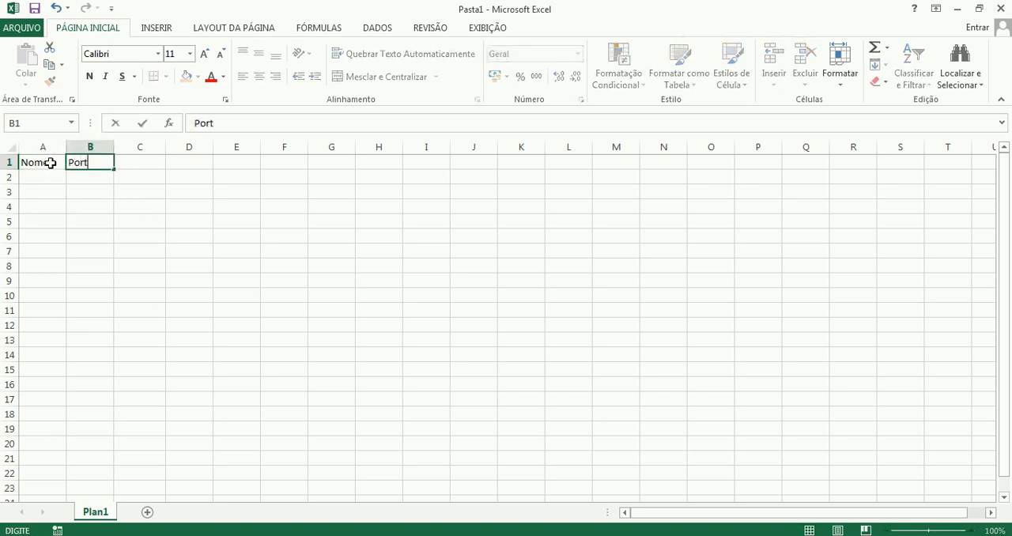
key("Tab")
type("Mat")
key("Tab")
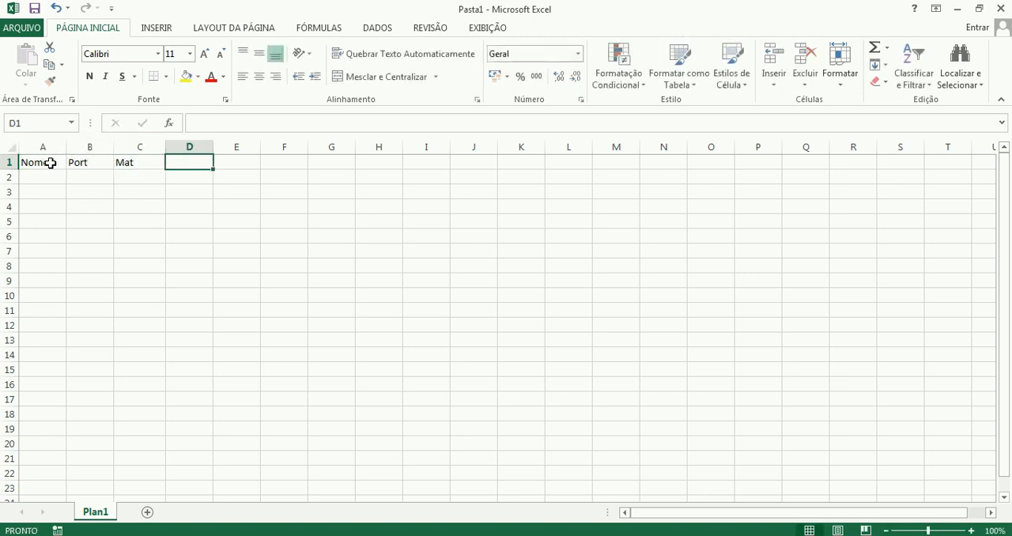
type("His")
key("Return")
Fill cells A2 to A6 under Nomes with the first names of five students.
key("Left")
key("Left")
key("Left")
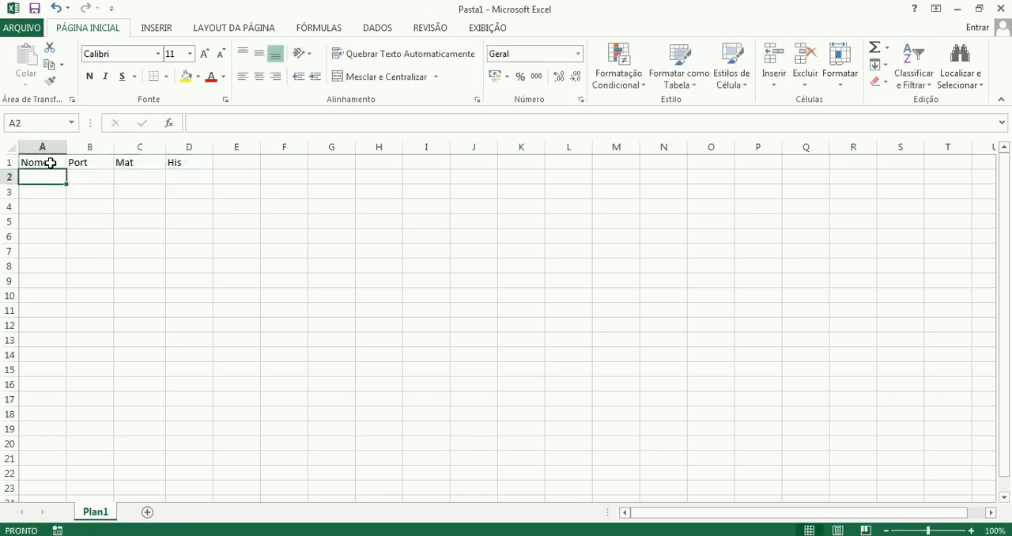
type("Diego")
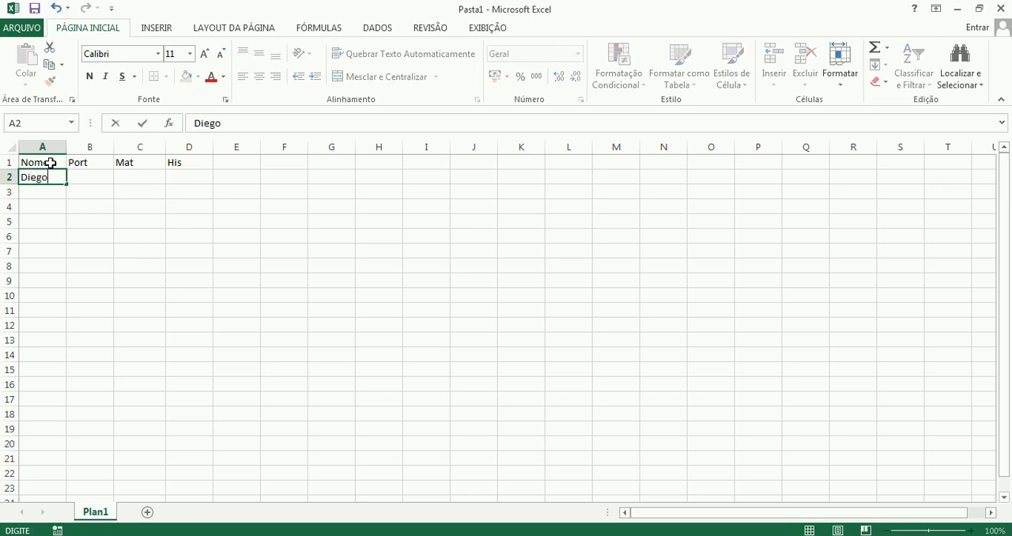
key("Return")
type("Ca")
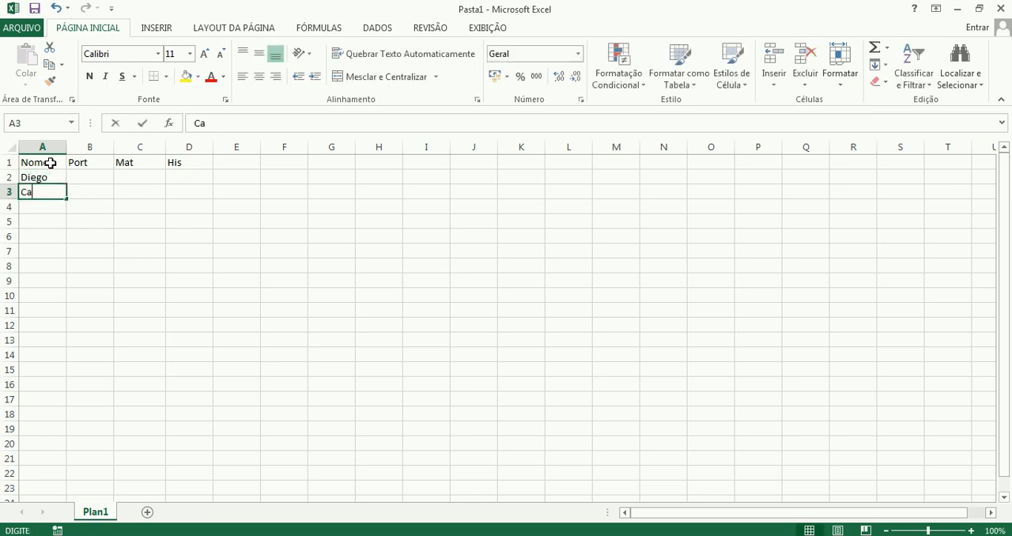
type("rlos")
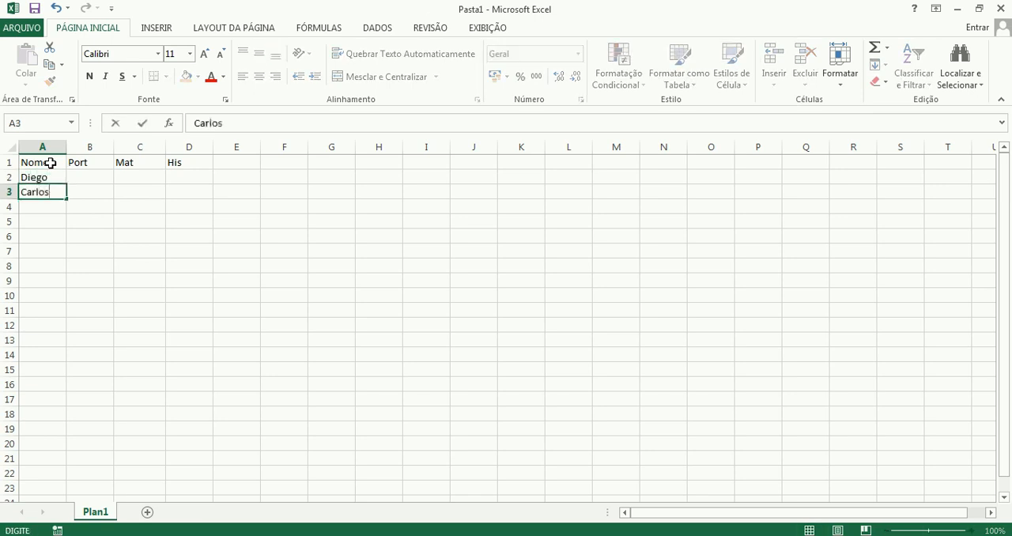
key("Return")
type("André")
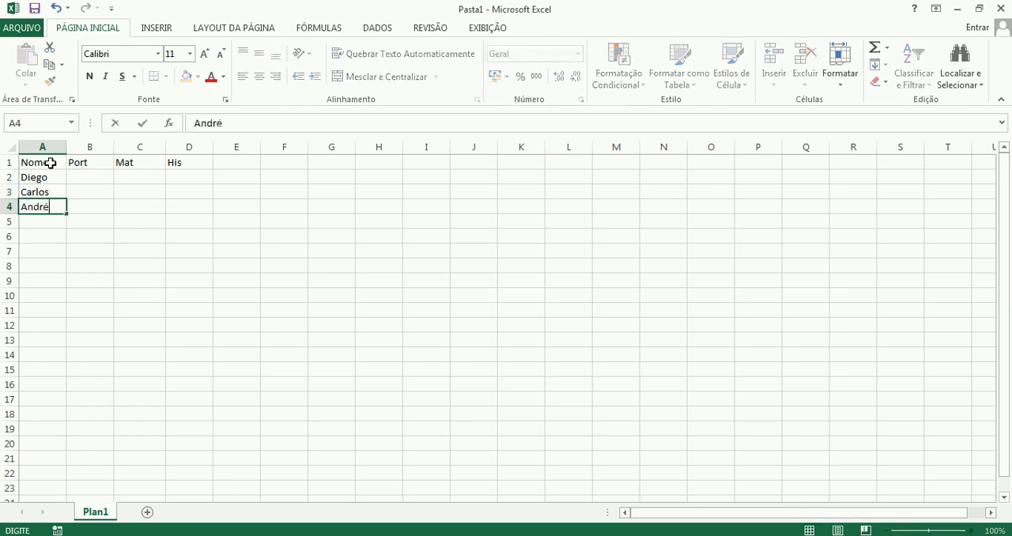
key("Return")
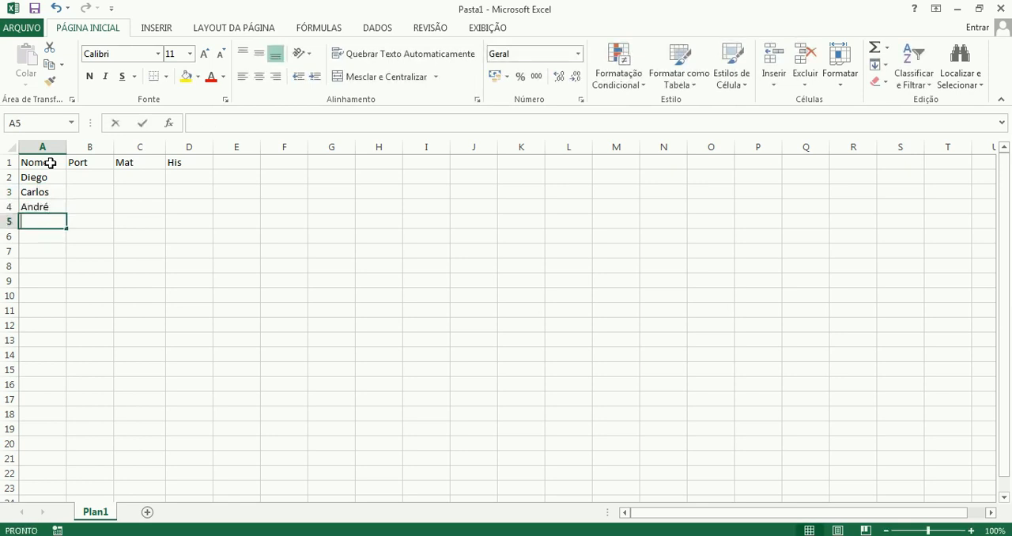
type("Bruno")
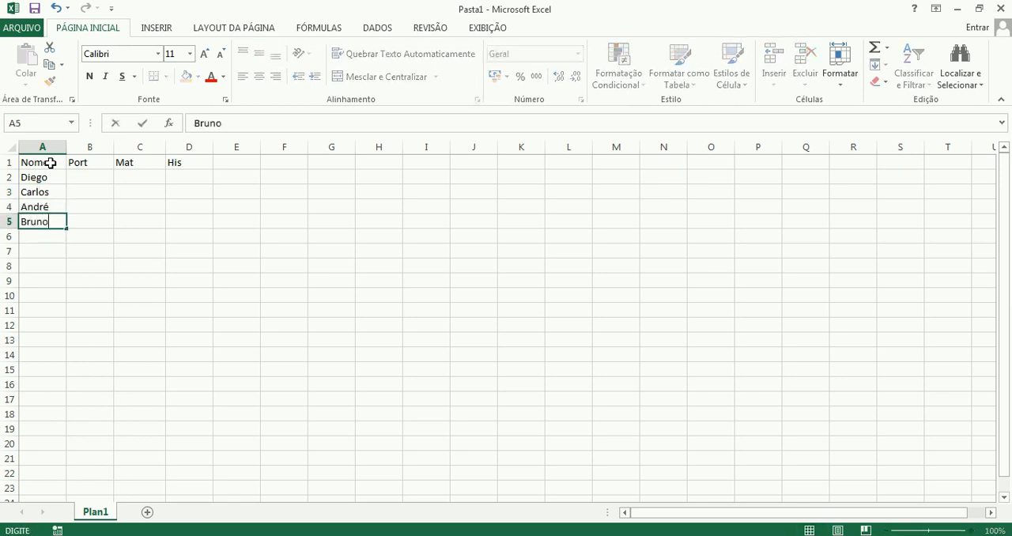
key("Return")
type("Edson")
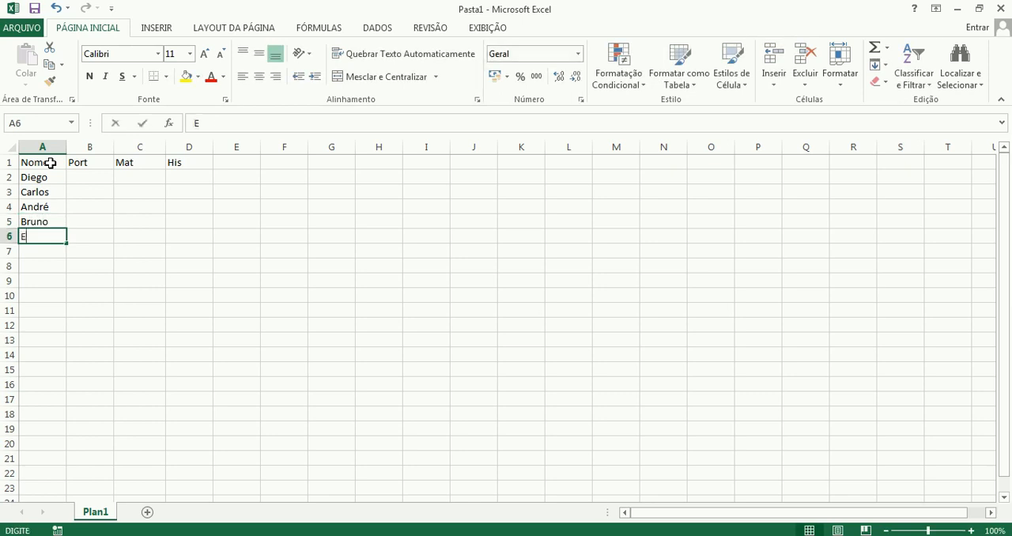
key("Tab")
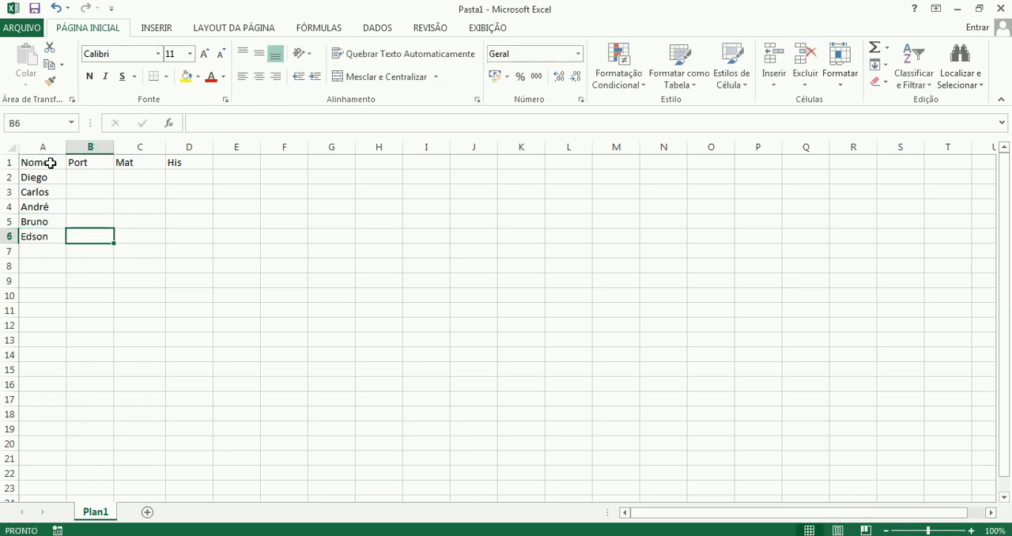
Enter the Port grades 8, 9, 7, 6 and 5 in cells B2 to B6.
key("Up")
key("Up")
key("Up")
key("Up")
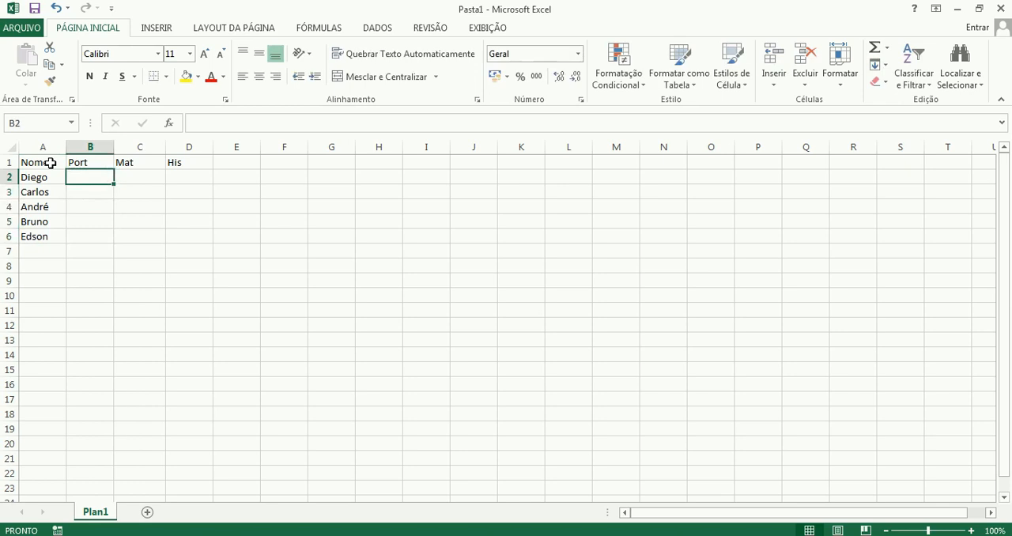
type("8")
key("Return")
type("9")
key("Return")
type("7")
key("Return")
type("6")
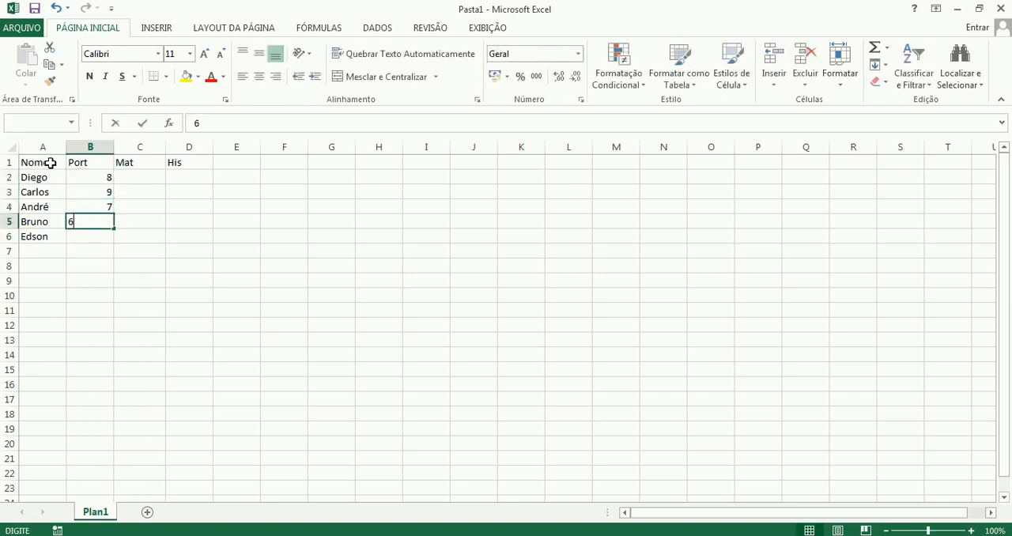
key("Return")
type("5")
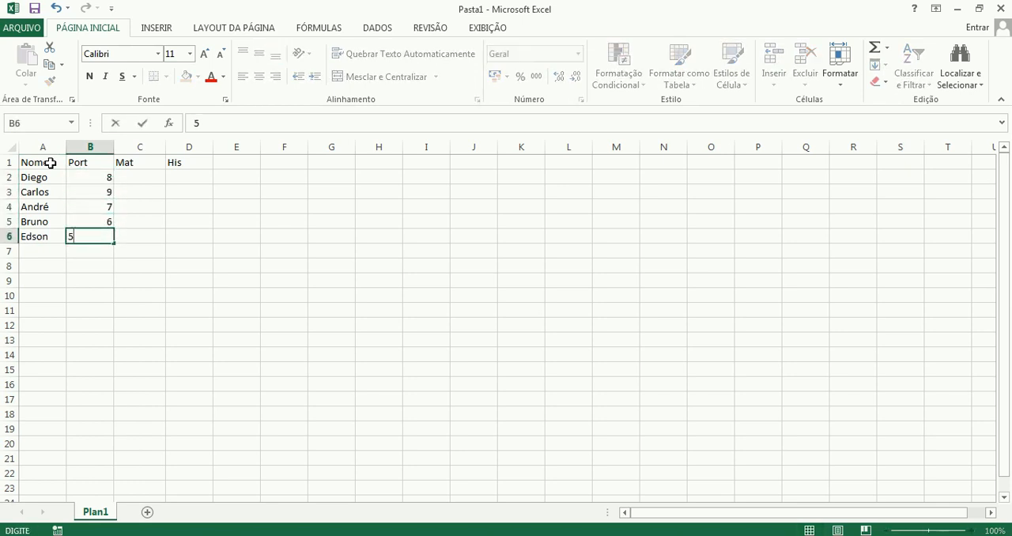
key("Up")
Enter the Mat grades 7, 7, 6, 9 and 8 in cells C2 to C6.
key("Right")
key("Up")
key("Up")
key("Up")
type("7")
key("Return")
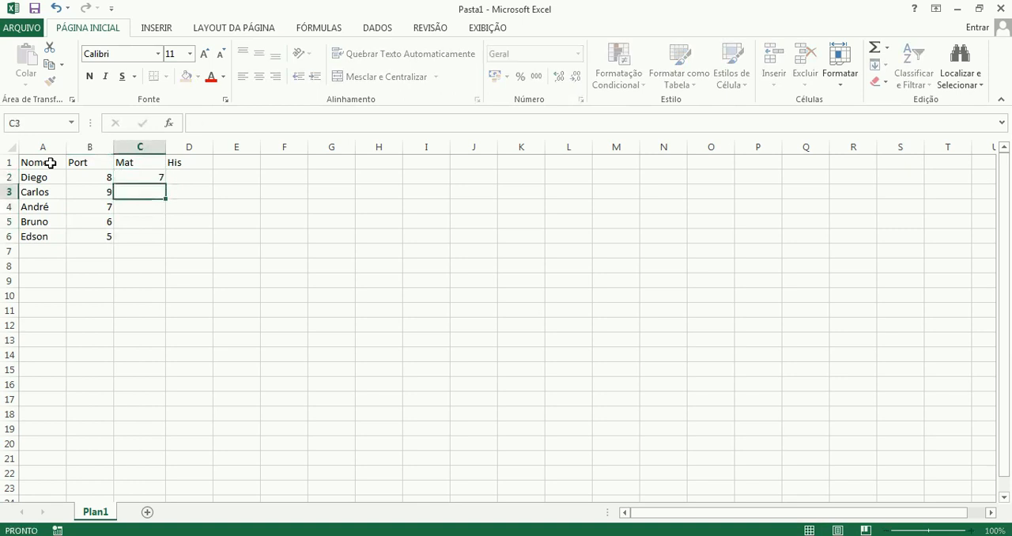
type("7")
key("Return")
type("6")
key("Return")
type("9")
key("ctrl+Return")
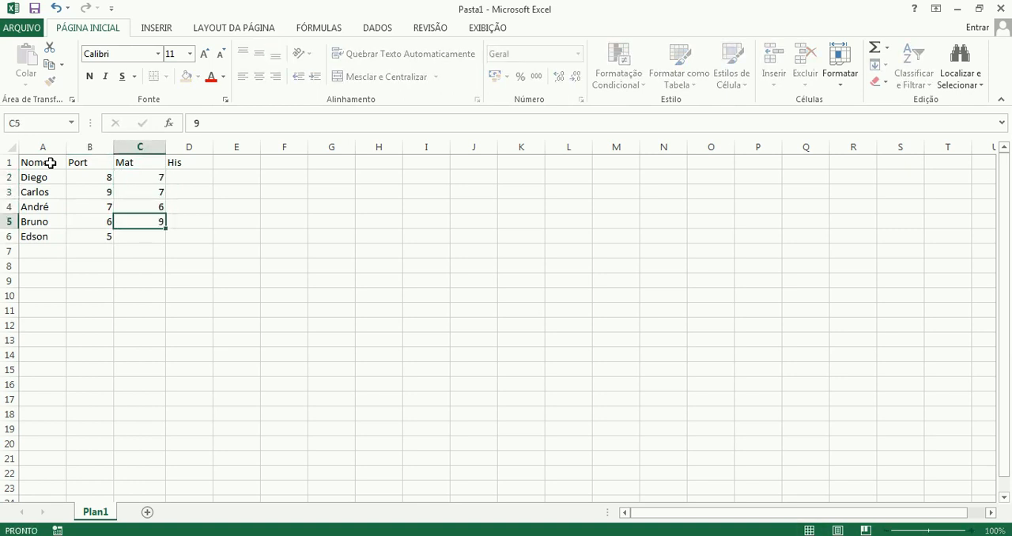
key("Return")
type("8")
key("Right")
Enter the His grades 8, 7, 7, 9 and 8 in cells D2 to D6.
key("Up")
key("Up")
key("Up")
key("Up")
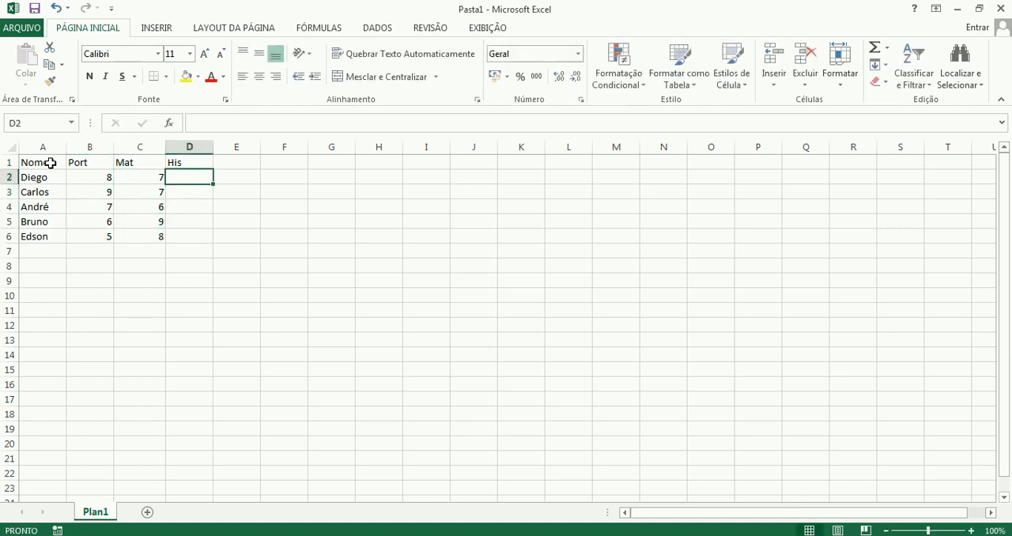
type("8")
key("Return")
type("97")
key("Return")
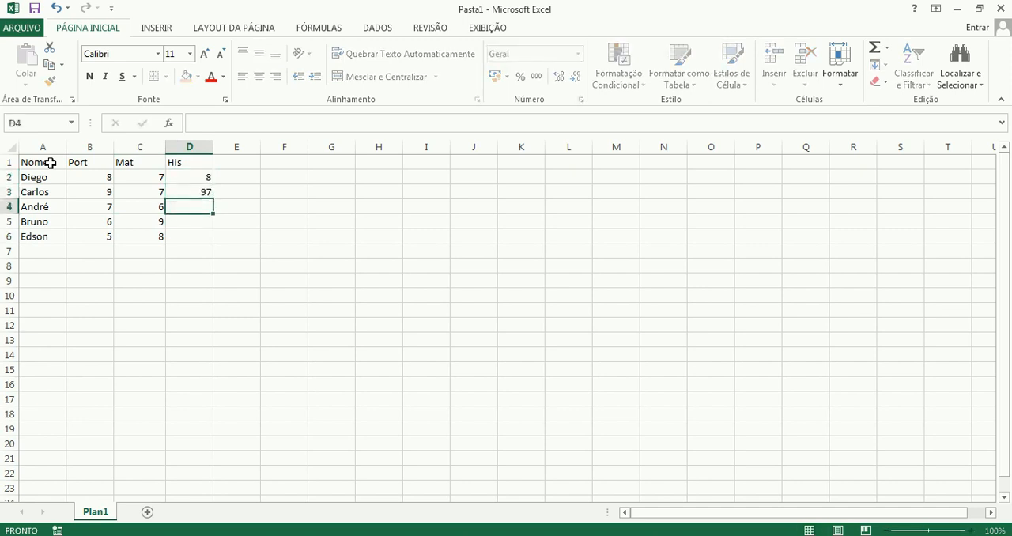
type("7")
key("Up")
type("7")
key("Return")
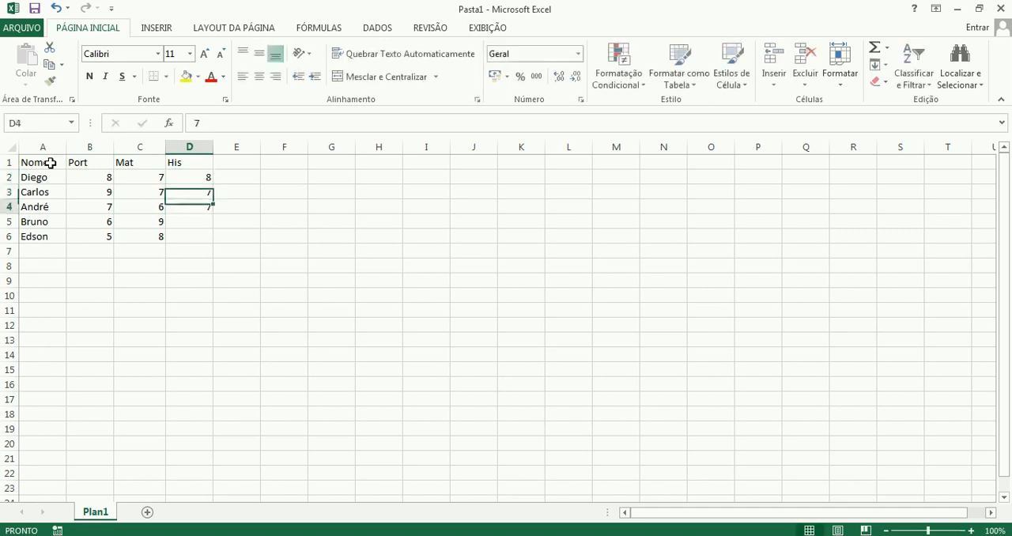
key("Down")
key("Down")
key("Up")
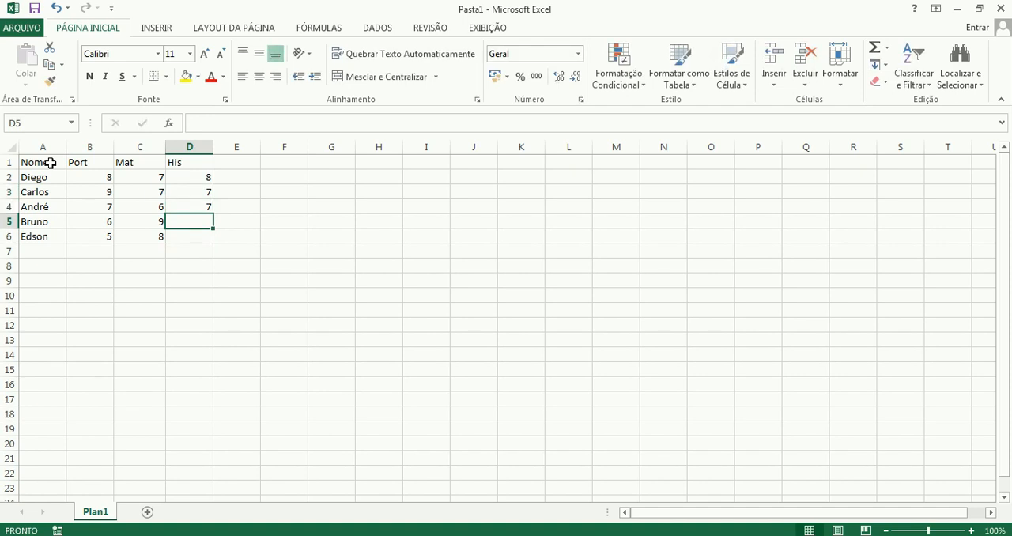
type("9")
key("Return")
type("8")
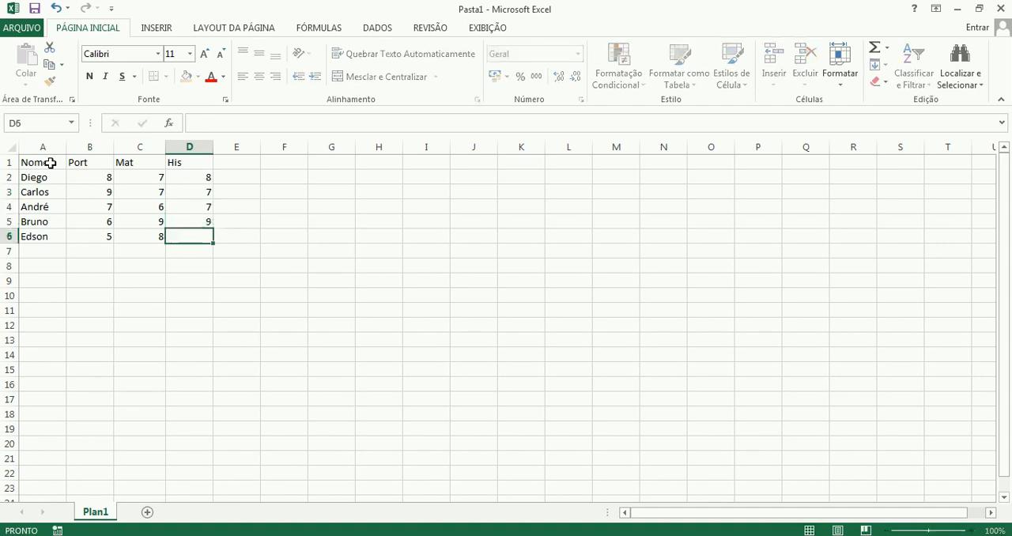
key("Return")
Color the text of the third student's row, A4 to D4, red.
key("Left")
key("Up")
key("Left")
key("Up")
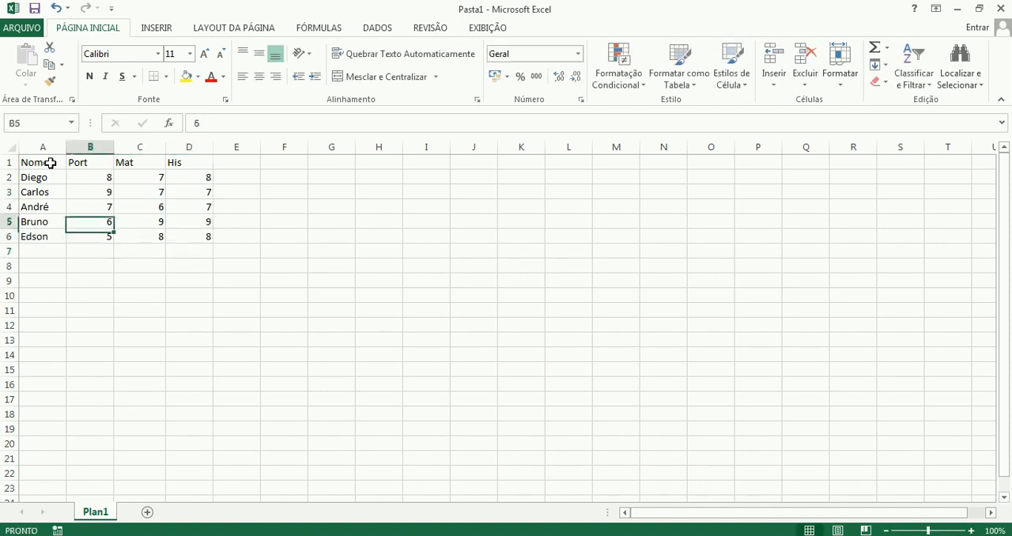
key("Up")
key("Left")
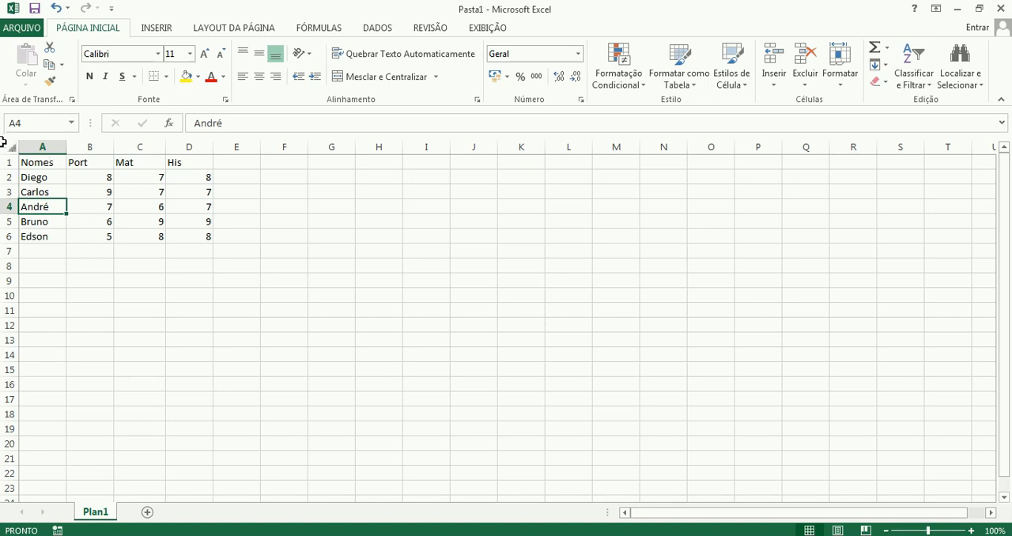
left_click(192, 206, "shift")
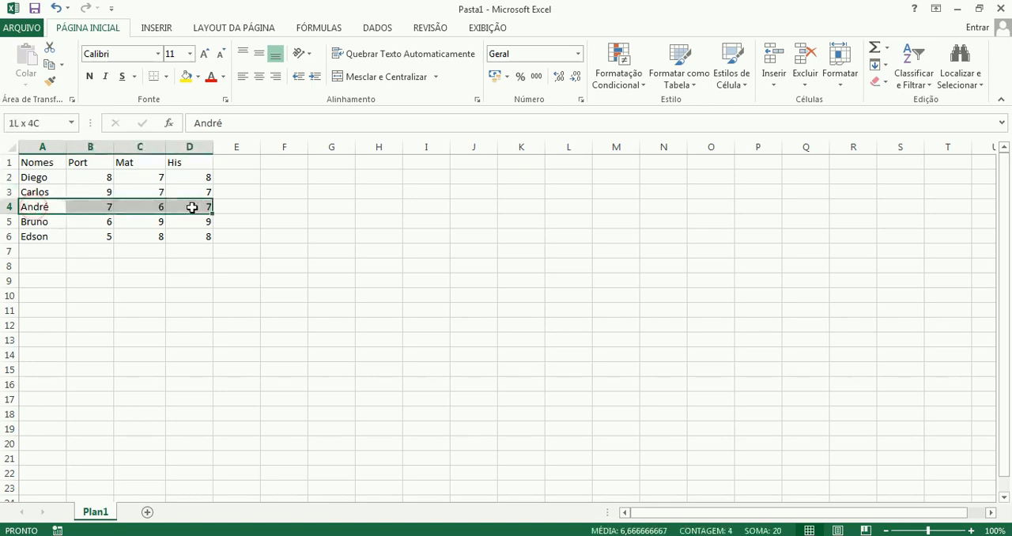
left_click(210, 76)
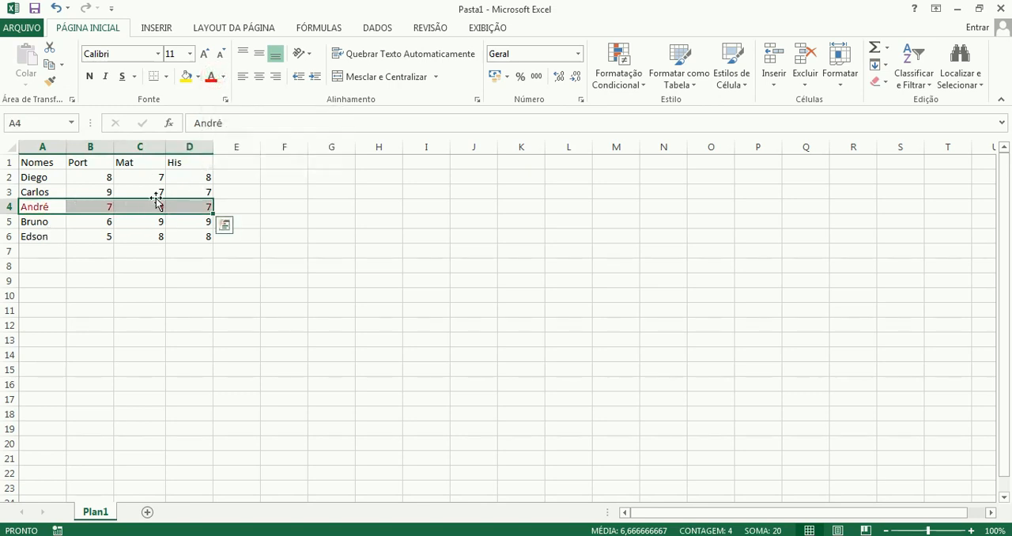
Sort the grade table by the Nomes column from A to Z.
left_click(61, 175)
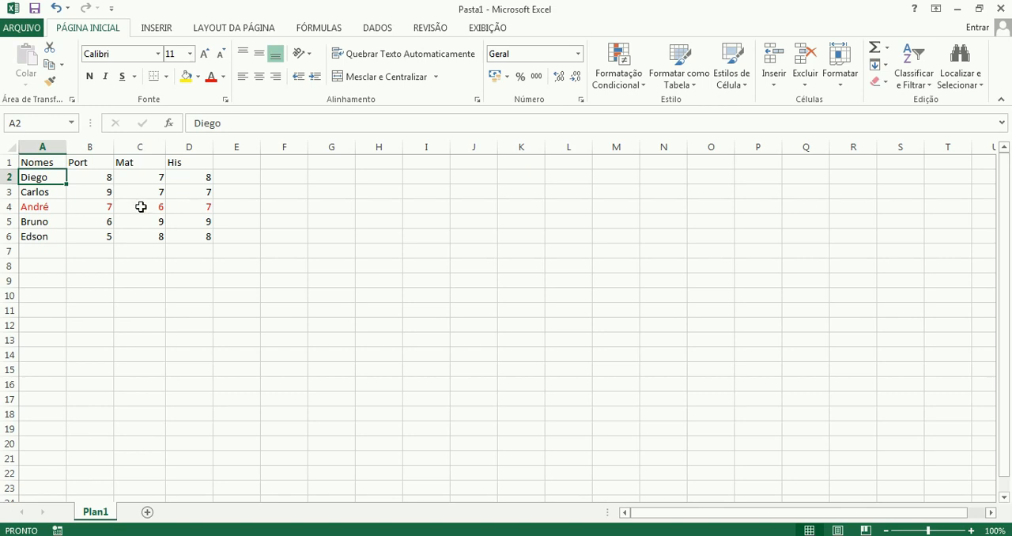
left_click(39, 161)
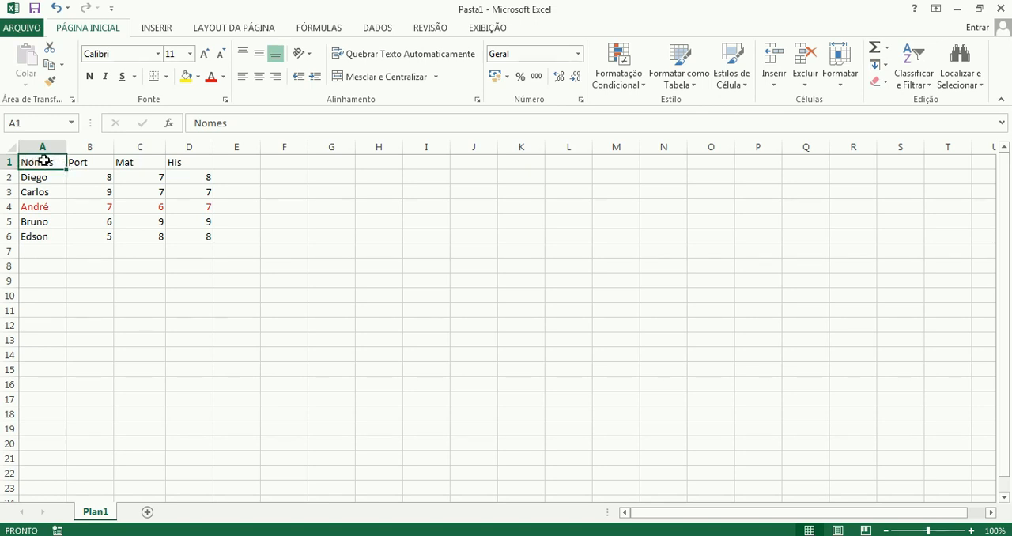
left_click(915, 78)
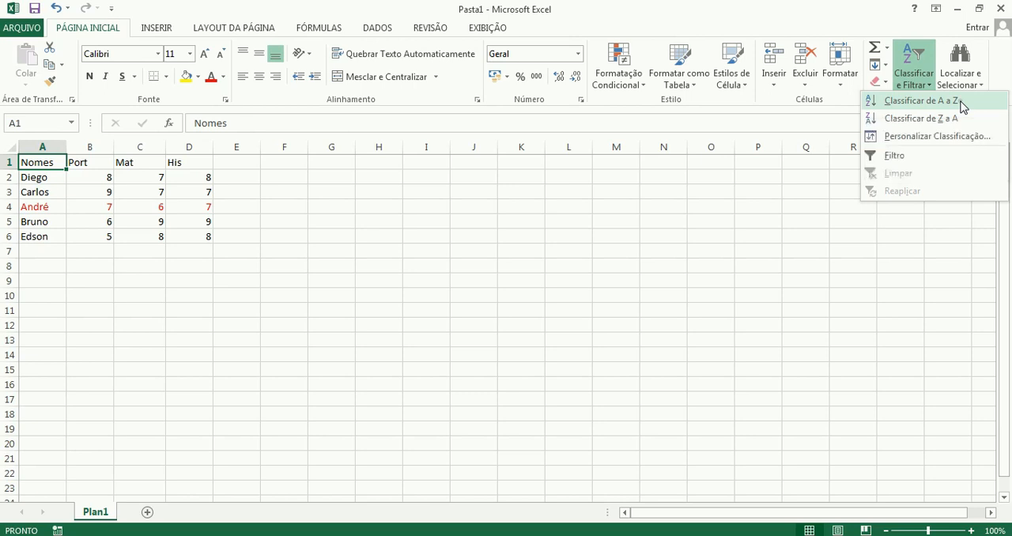
left_click(961, 101)
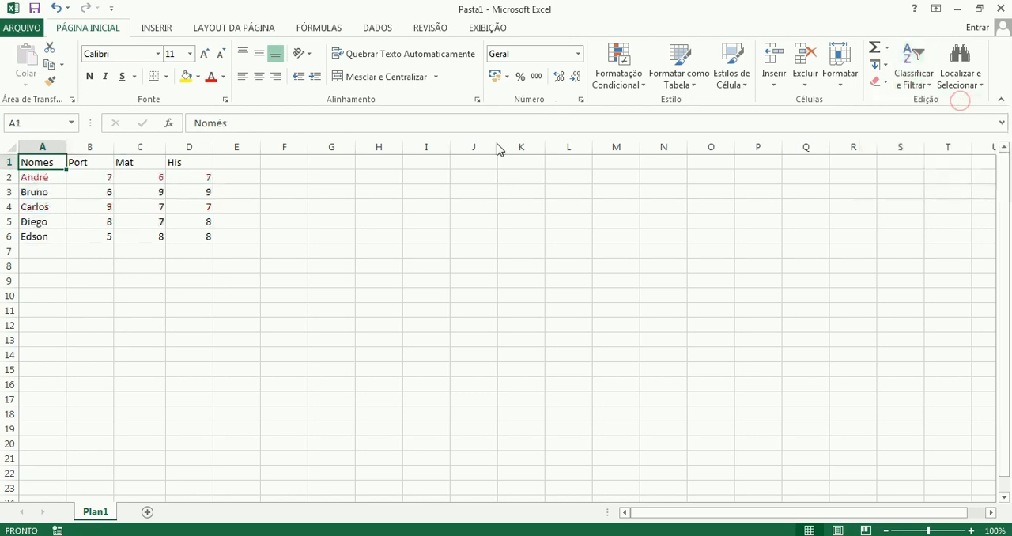
Examine the order of the names in A2 to A6 and the red row's grades in B2 to D2.
left_click(39, 178)
left_click_drag(39, 177, 60, 240)
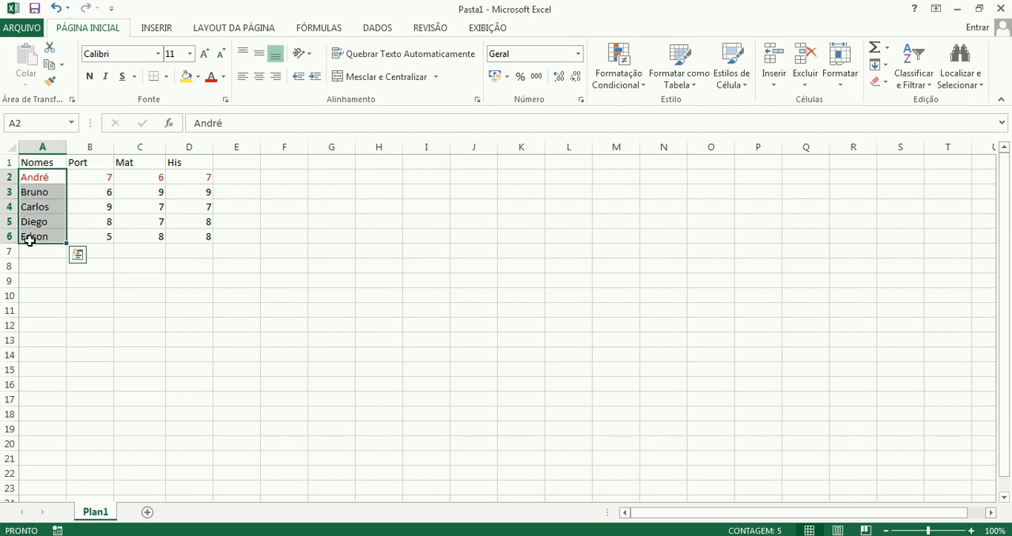
left_click(42, 162)
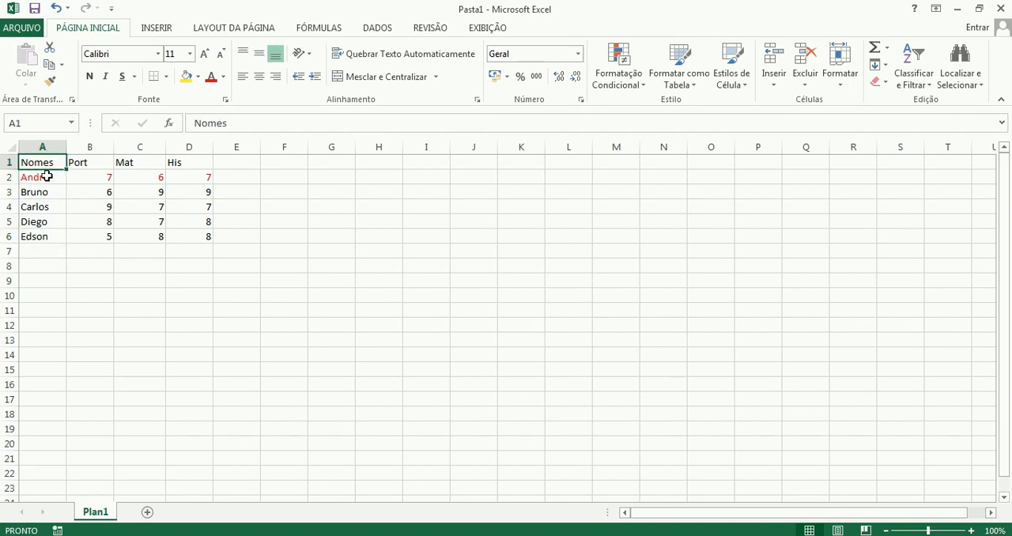
left_click_drag(47, 177, 41, 232)
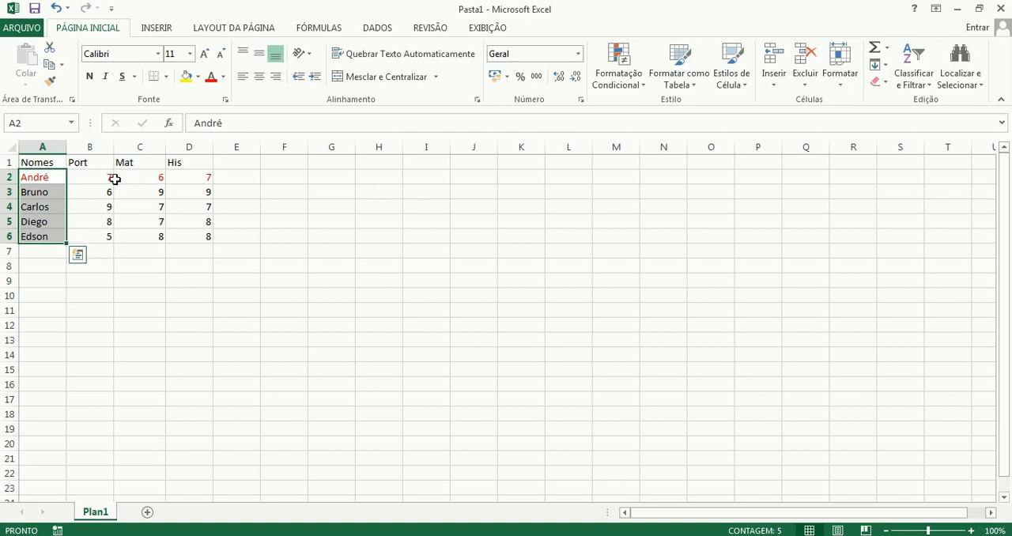
left_click(45, 177)
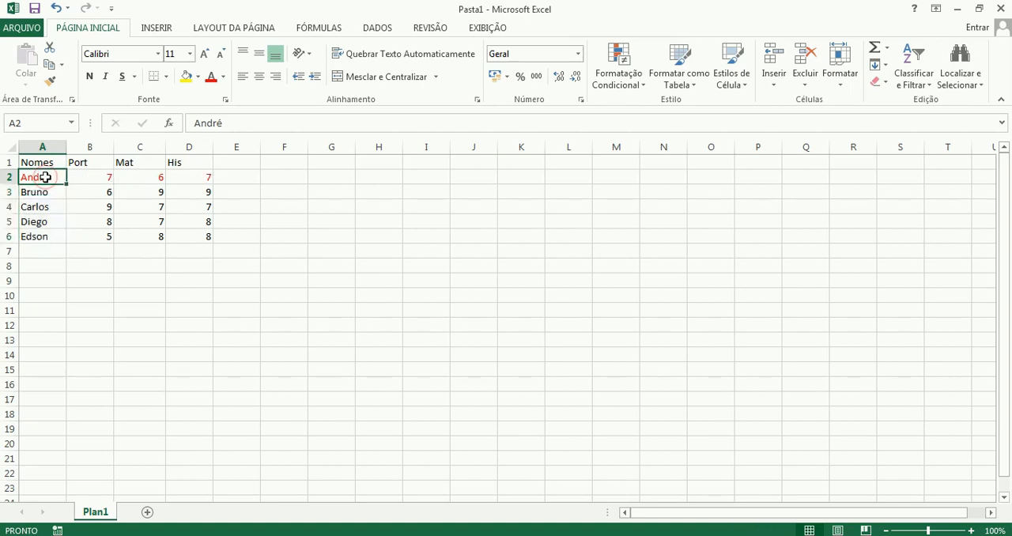
left_click_drag(95, 178, 189, 177)
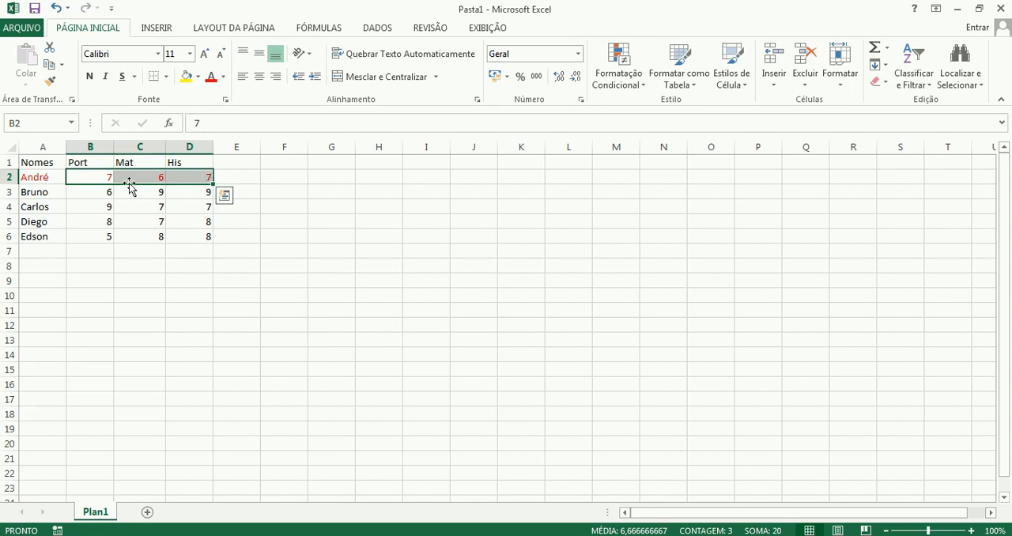
Undo the A to Z sort by Nomes and redo it.
left_click(55, 8)
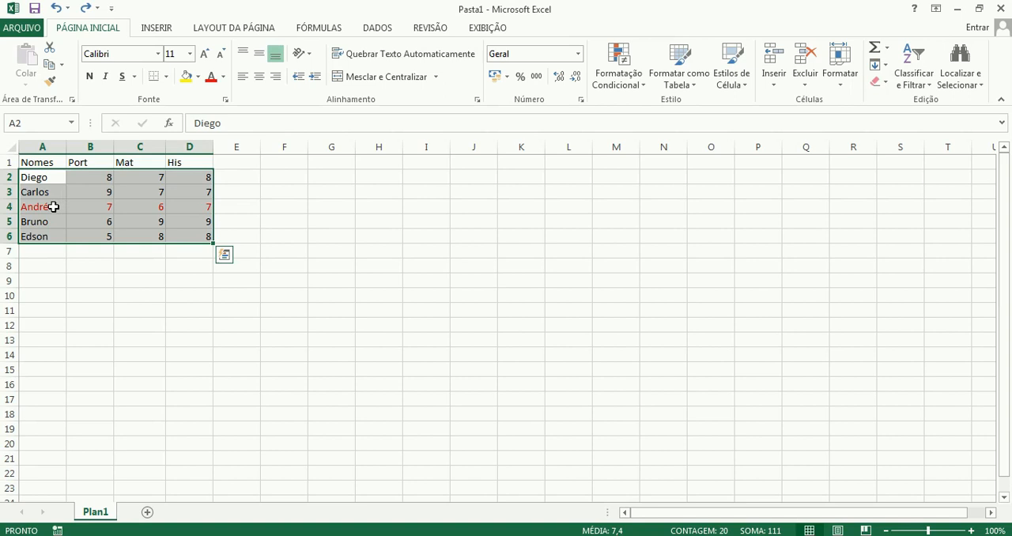
left_click(85, 9)
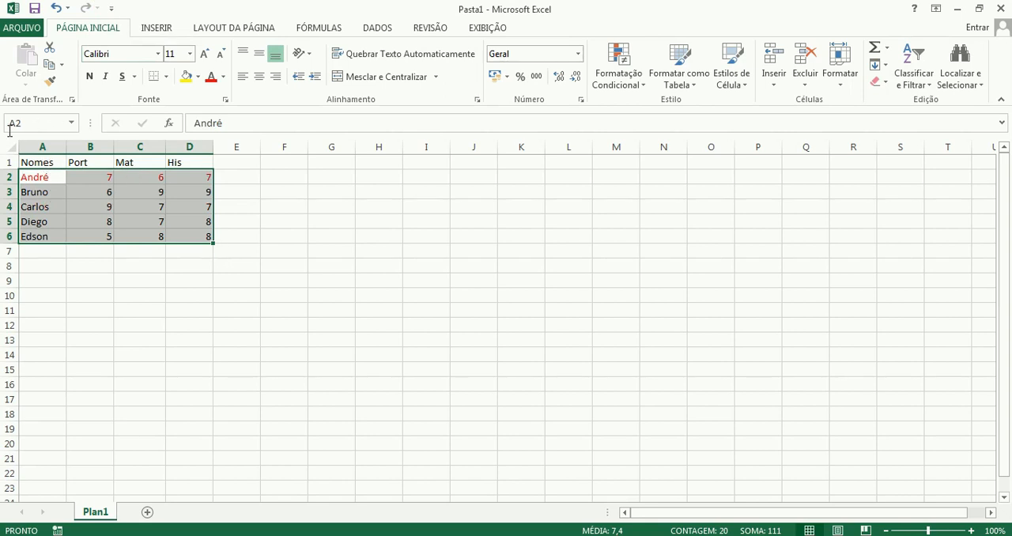
left_click(41, 180)
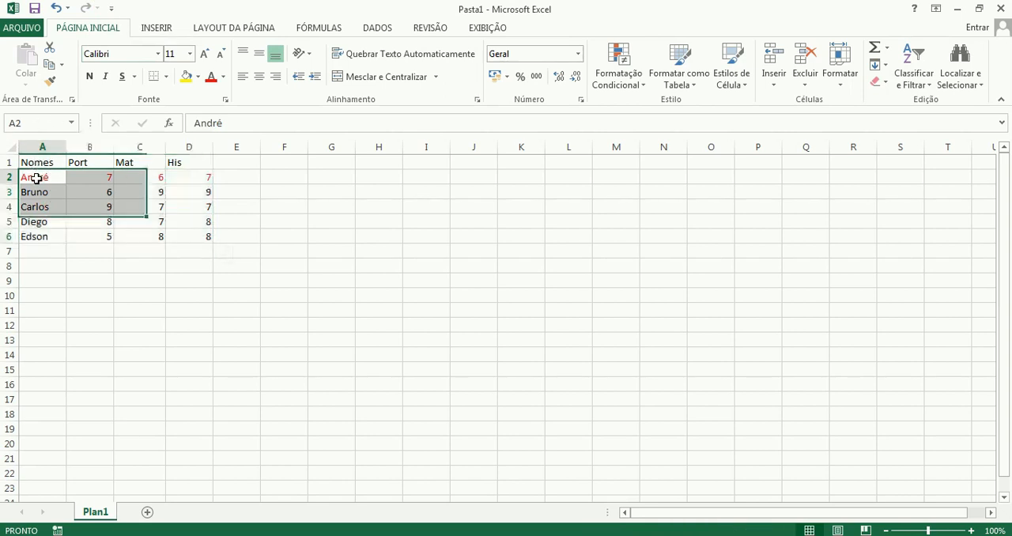
left_click(32, 193)
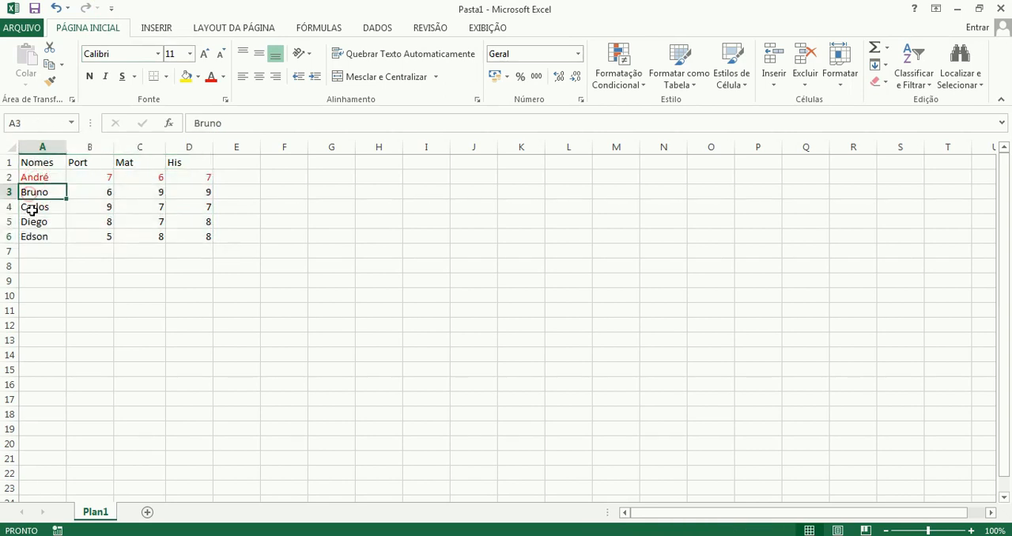
Sort the grade table by the Port column from A to Z.
left_click(33, 164)
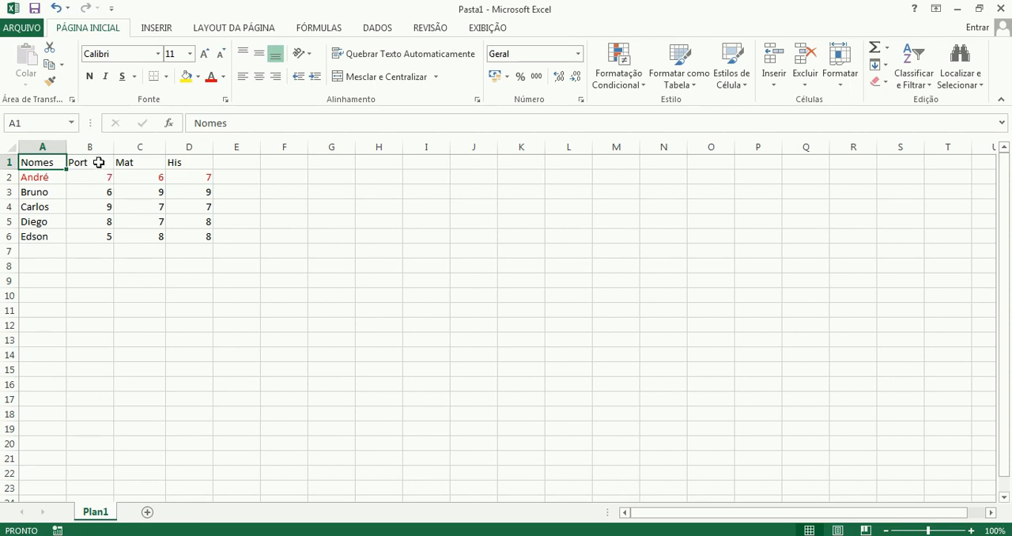
left_click(96, 161)
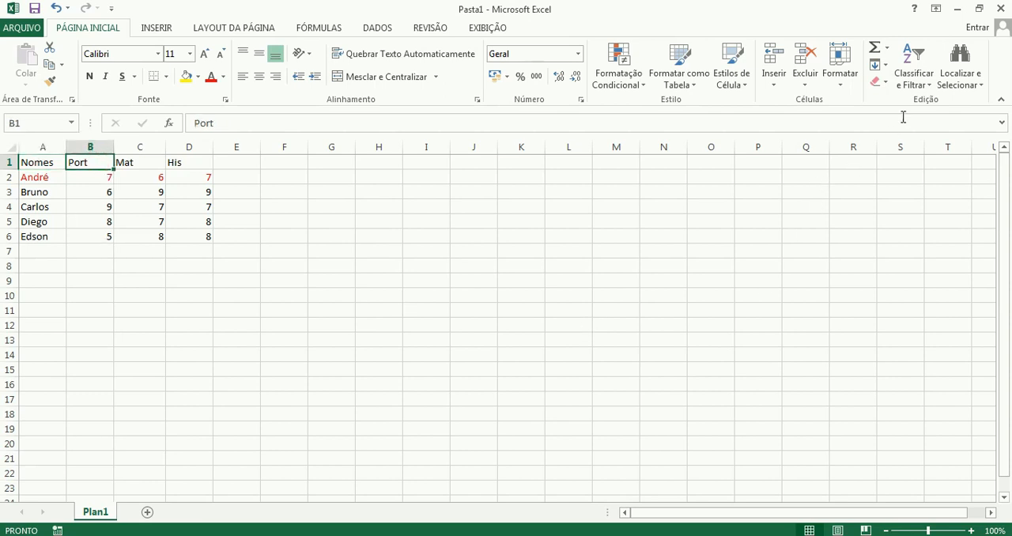
left_click(906, 79)
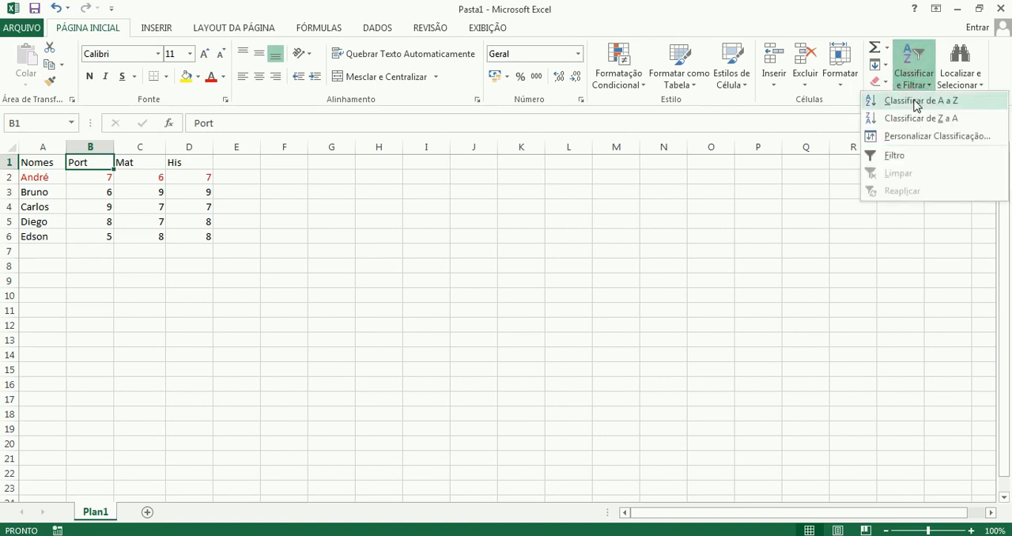
left_click(917, 102)
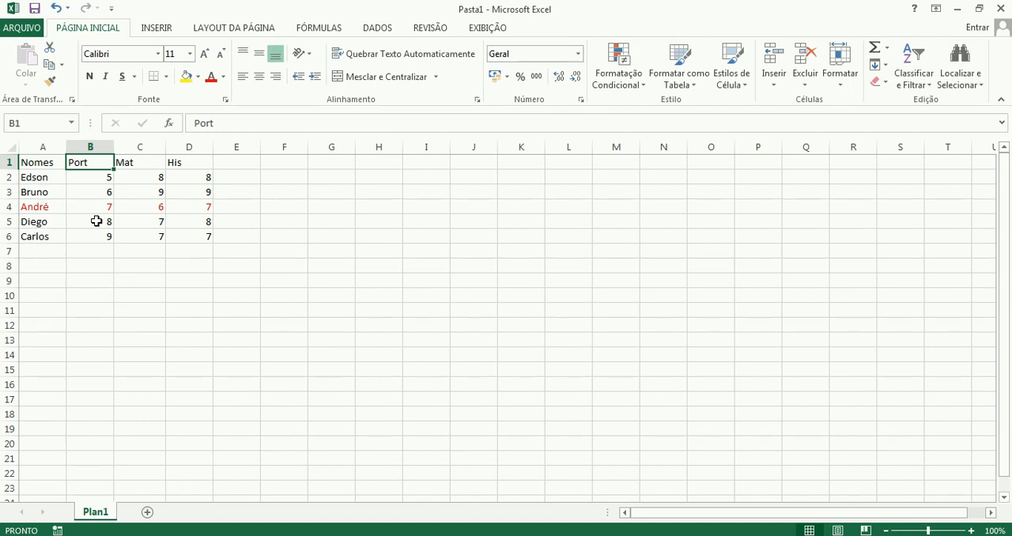
Check that the name in A4 still lines up with its grades in B4 to D4 under the Port sort.
left_click(83, 208)
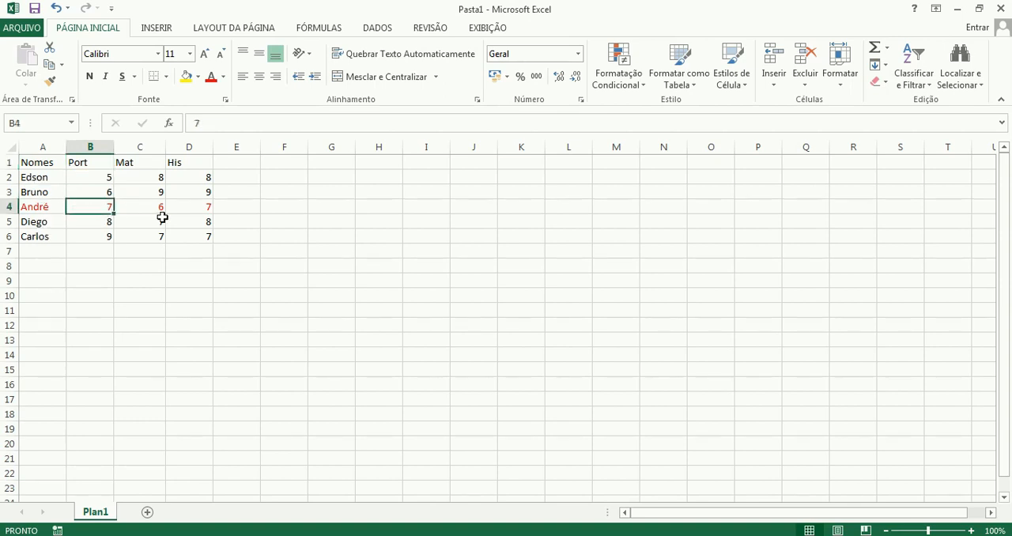
left_click(29, 206)
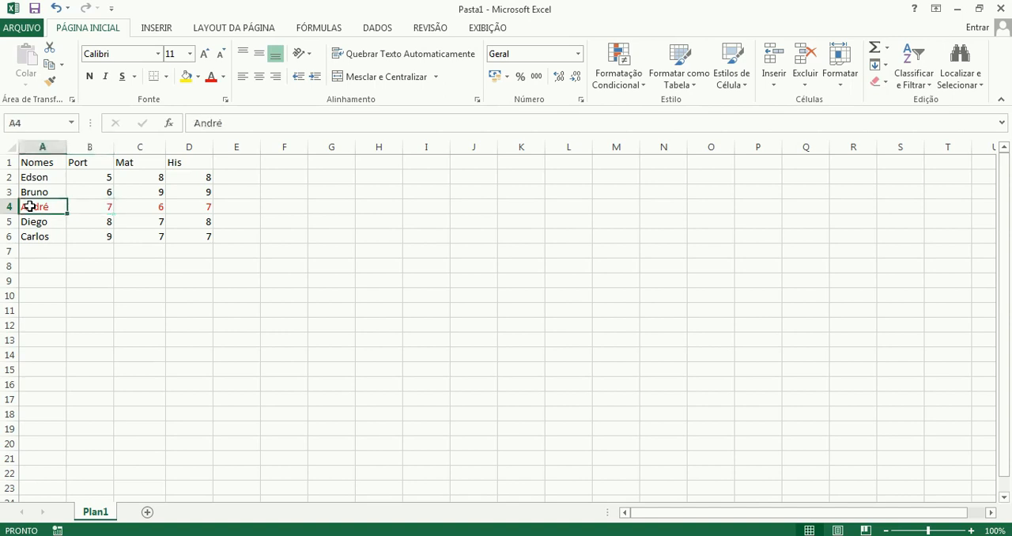
left_click(137, 207)
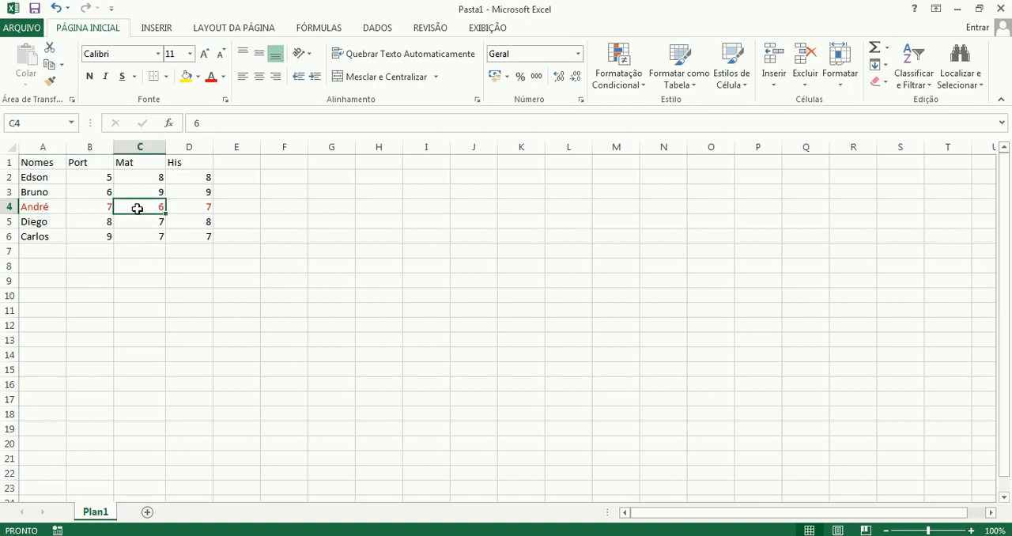
left_click(193, 204)
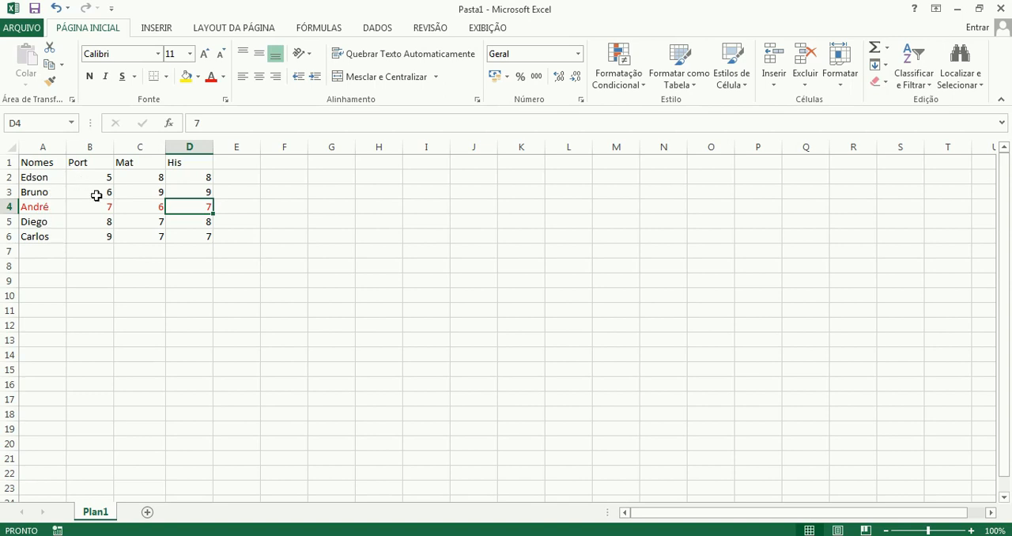
left_click(55, 210)
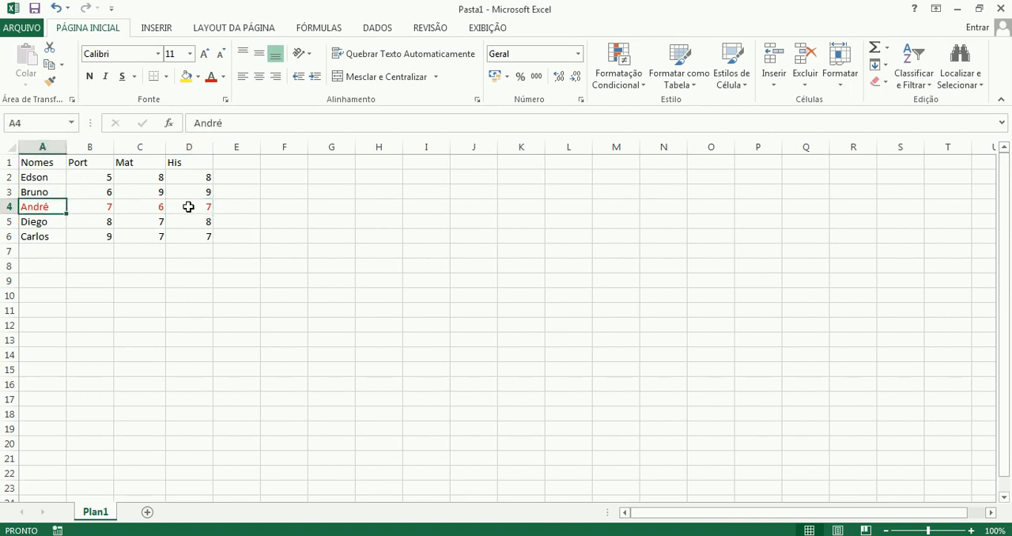
left_click(83, 162)
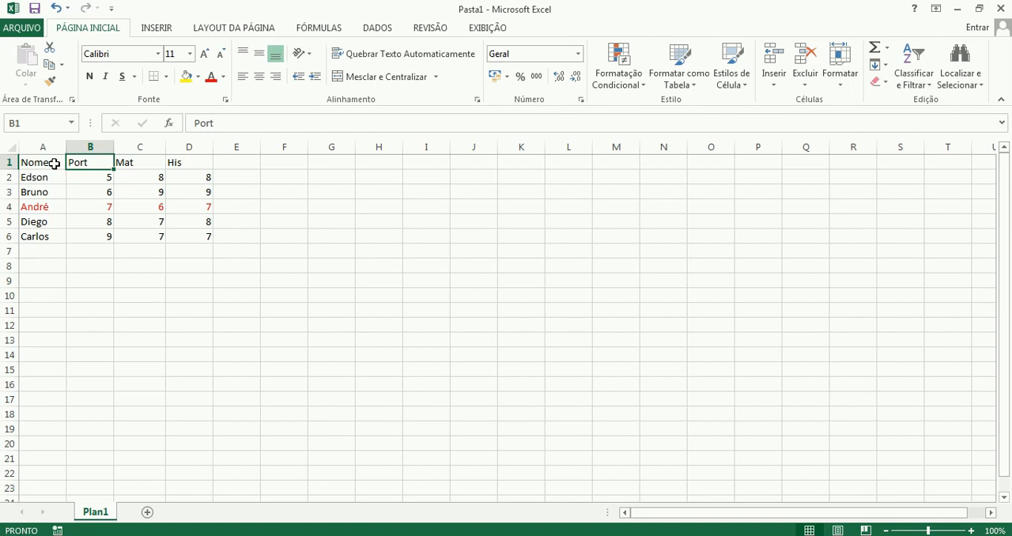
Try sorting the grade table by the Nomes column from Z to A, and undo that sort.
left_click(53, 164)
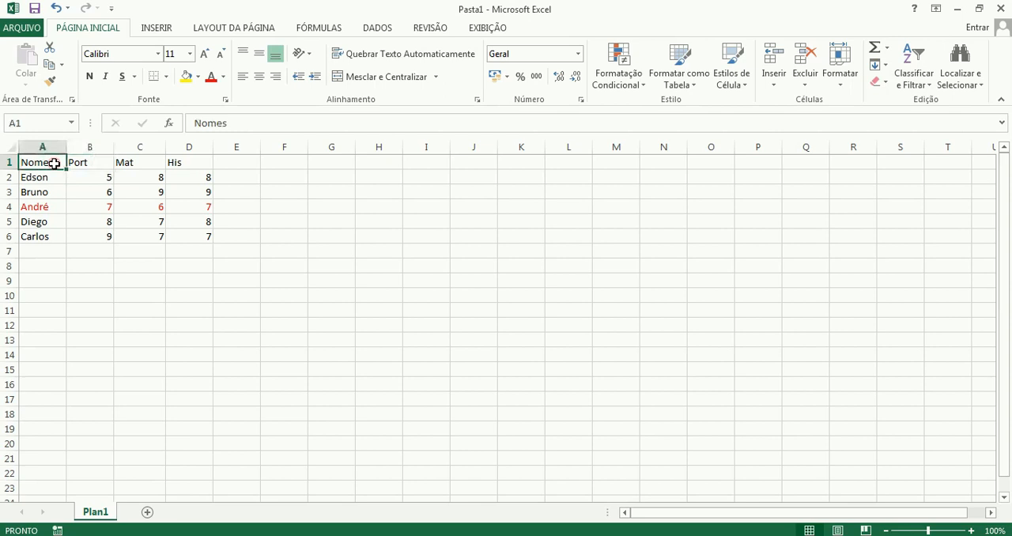
left_click(922, 71)
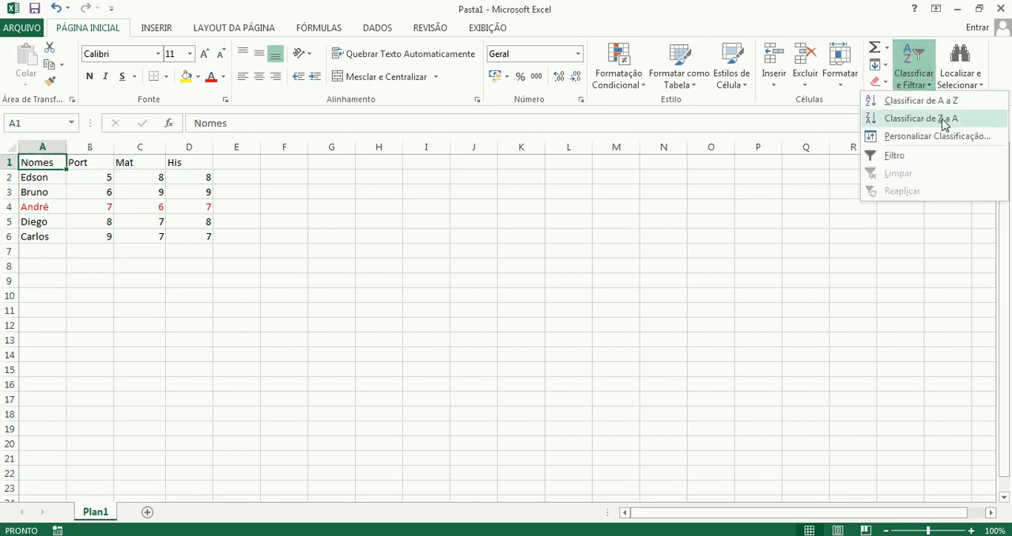
left_click(946, 124)
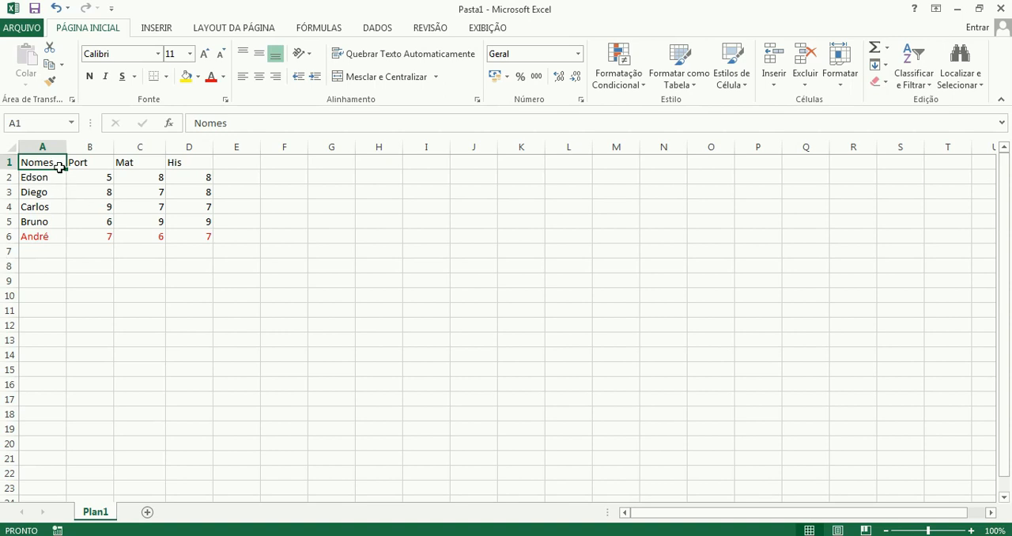
left_click(61, 236)
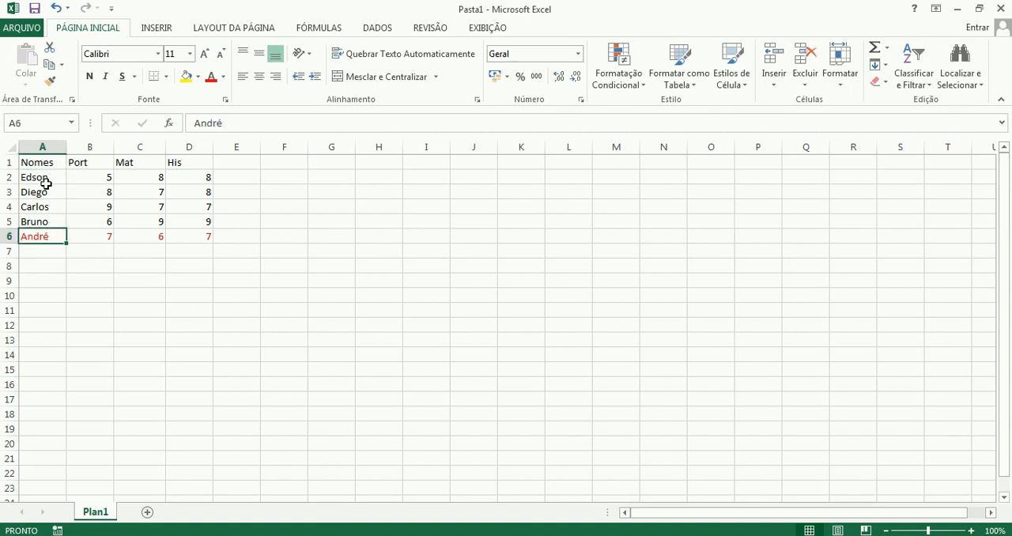
left_click(57, 10)
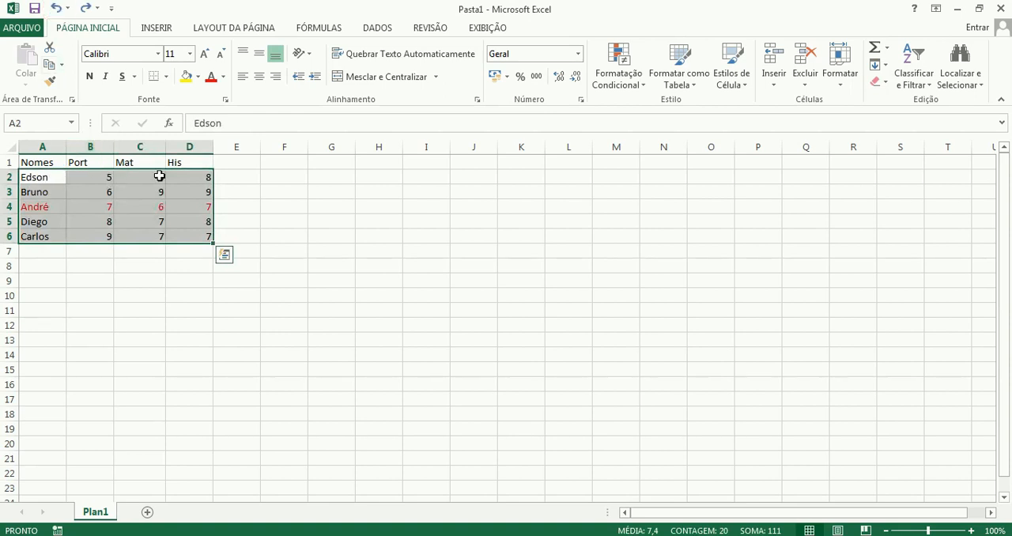
Examine the header cells Nomes, Port, Mat and His in row 1.
left_click(43, 175)
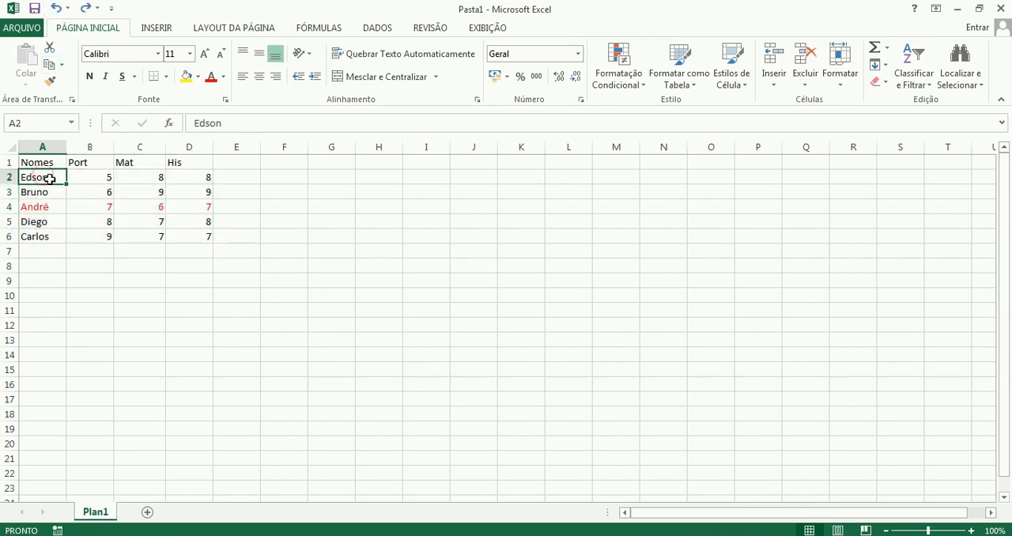
left_click(33, 163)
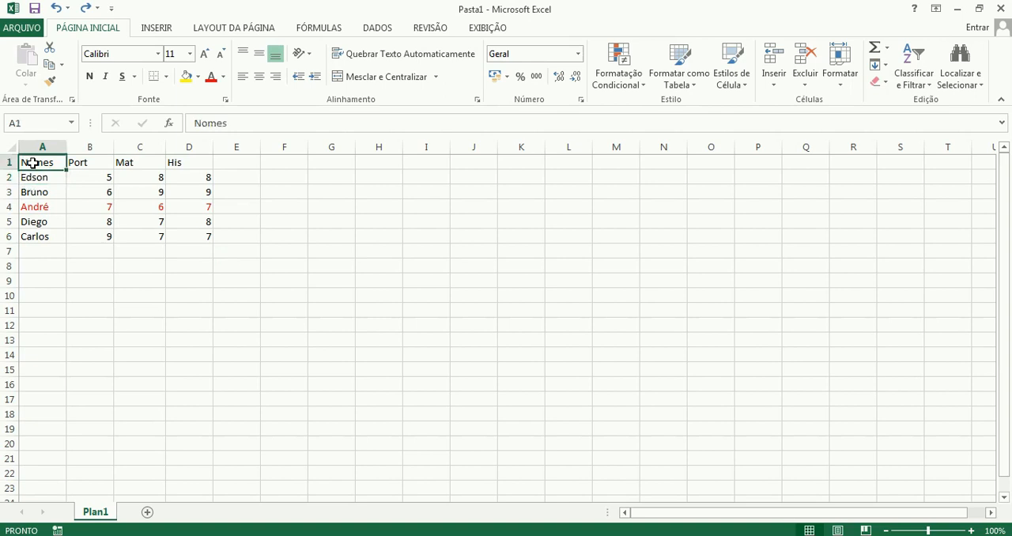
left_click(83, 162)
left_click(131, 162)
left_click(175, 163)
left_click(129, 160)
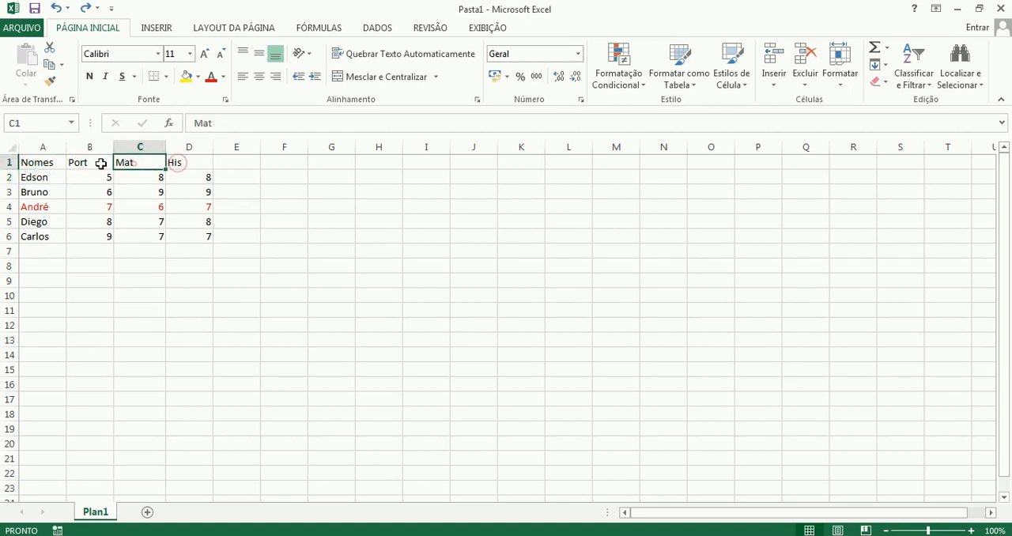
left_click(81, 160)
left_click(33, 161)
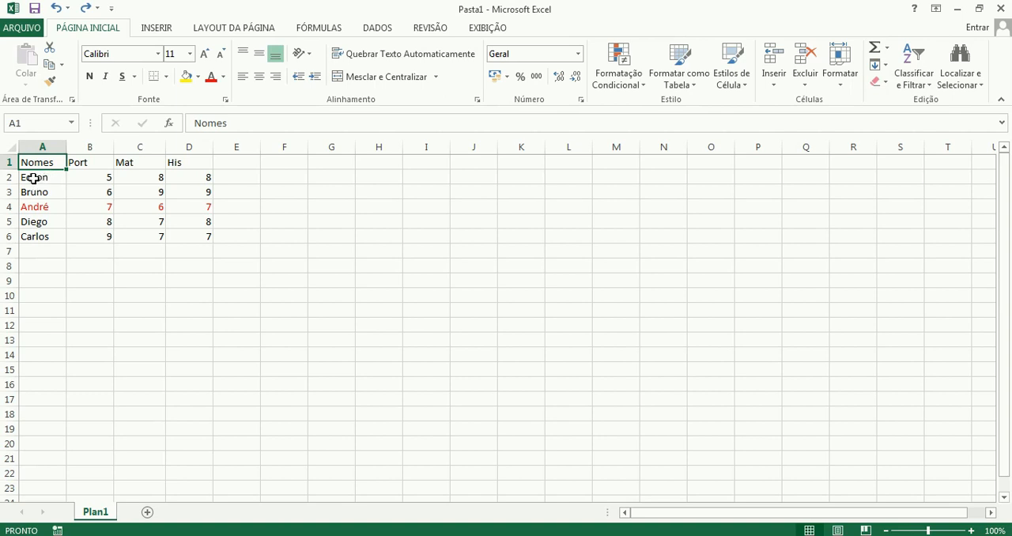
Sort only the data range A2 to D6, without the header row, from A to Z.
left_click_drag(32, 177, 198, 229)
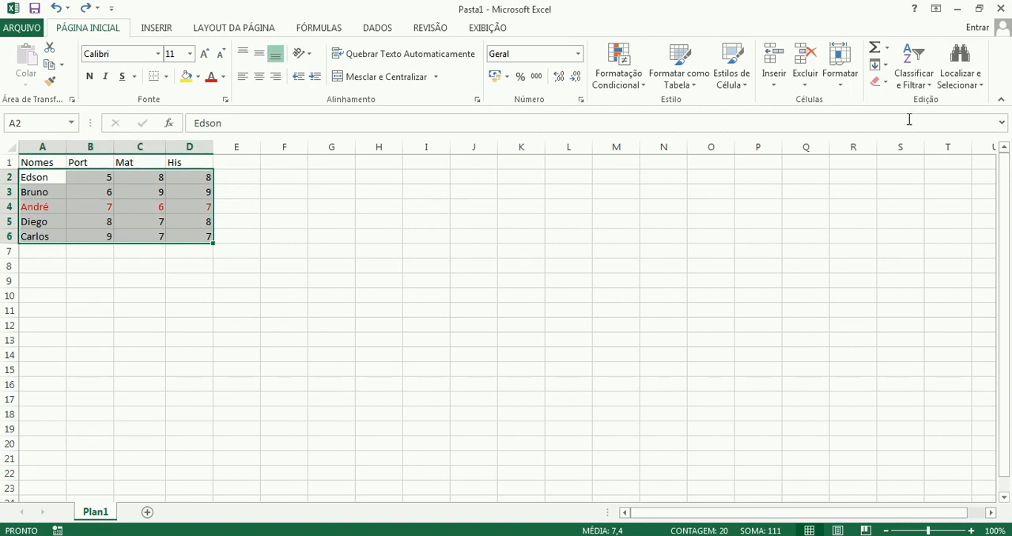
left_click(915, 78)
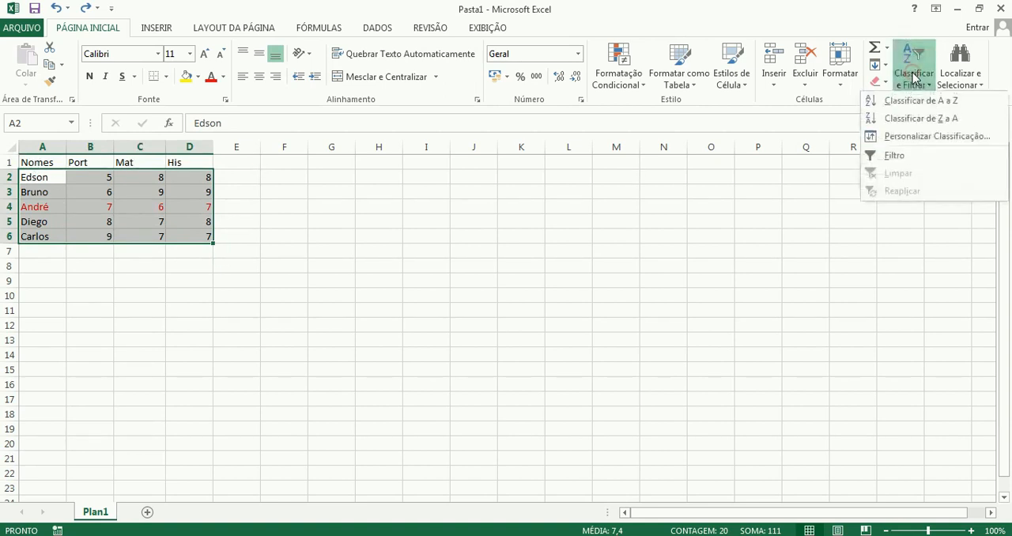
left_click(953, 103)
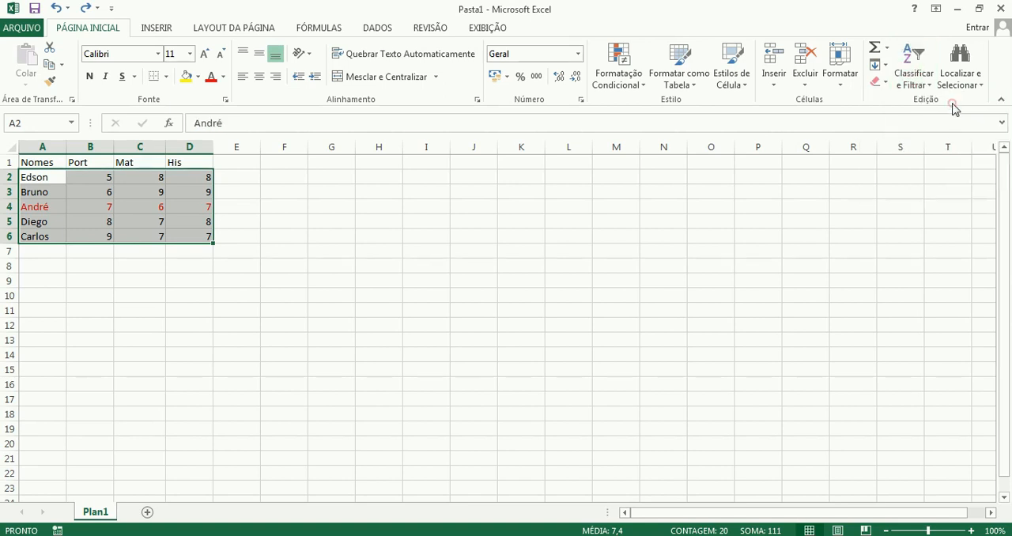
left_click(146, 265)
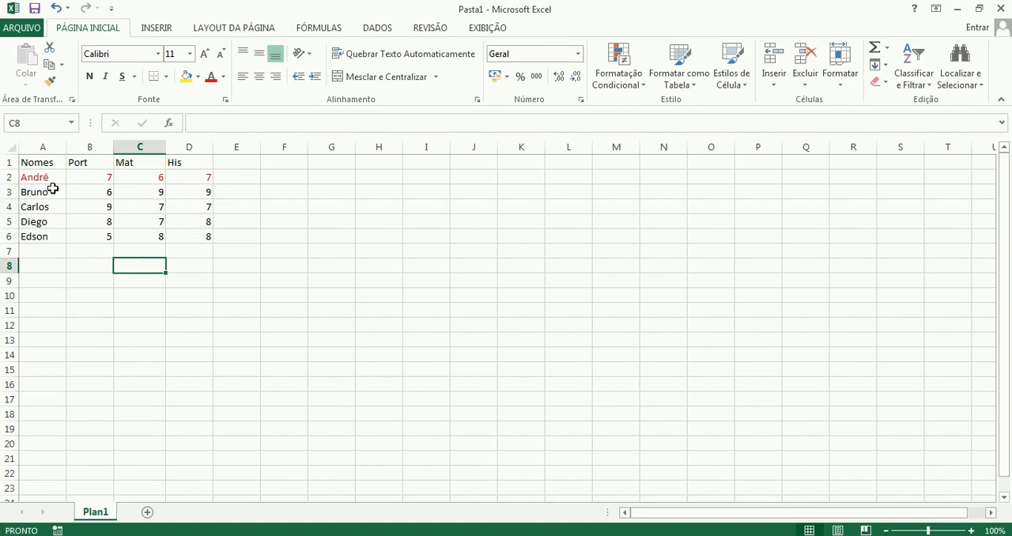
Review the sorted range A2 to D6 and the Nomes and Port headers, and undo the last sort.
left_click_drag(45, 178, 198, 230)
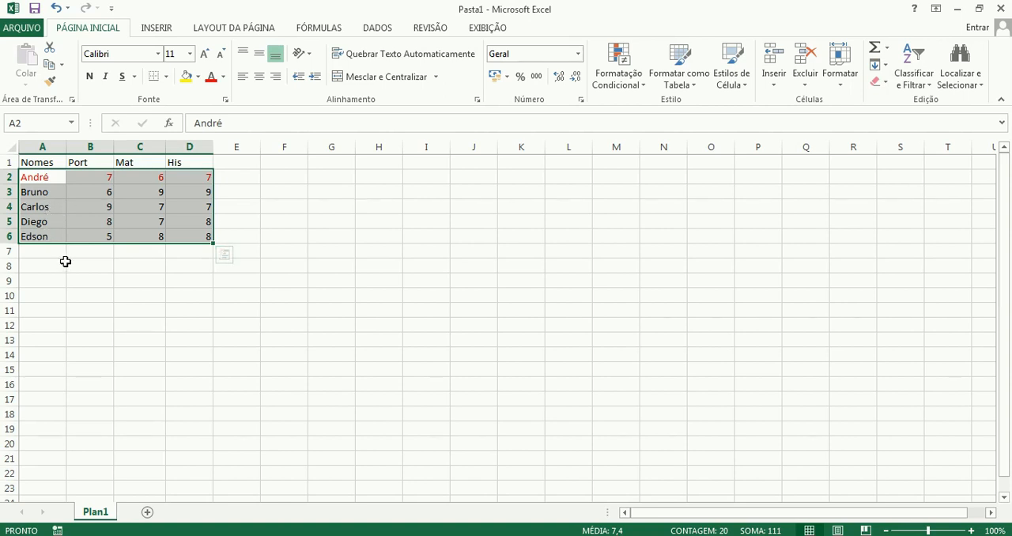
left_click(43, 160)
left_click(80, 162)
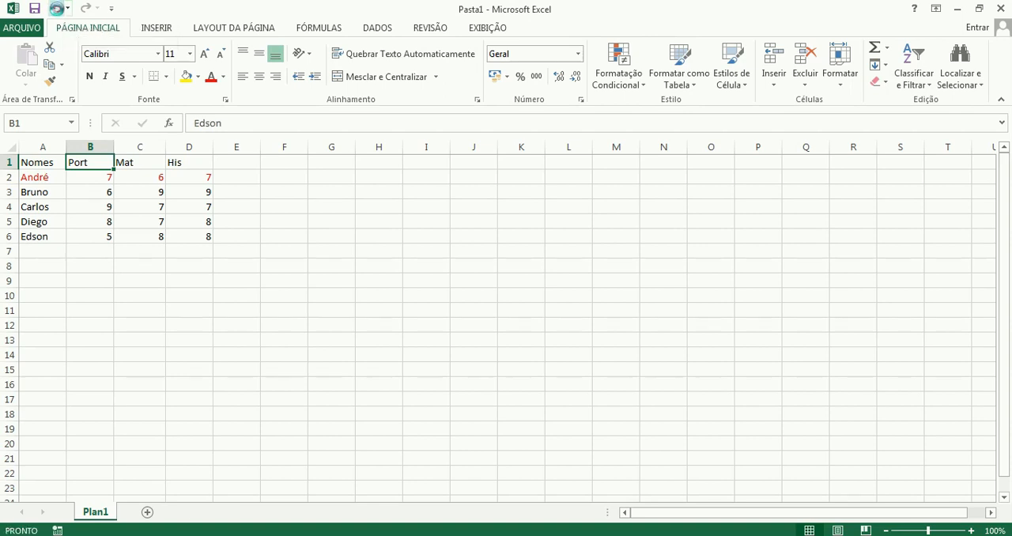
left_click(57, 8)
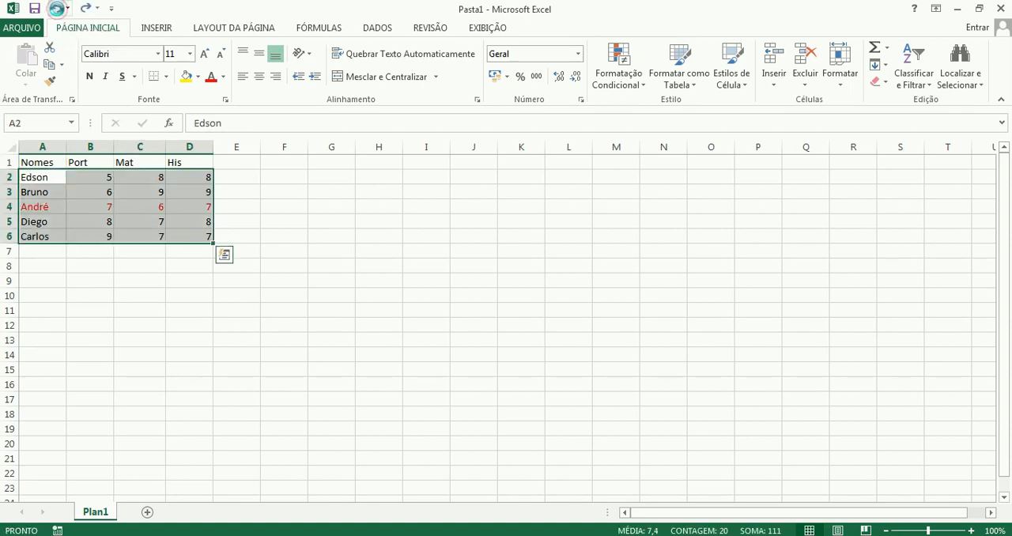
left_click(191, 238)
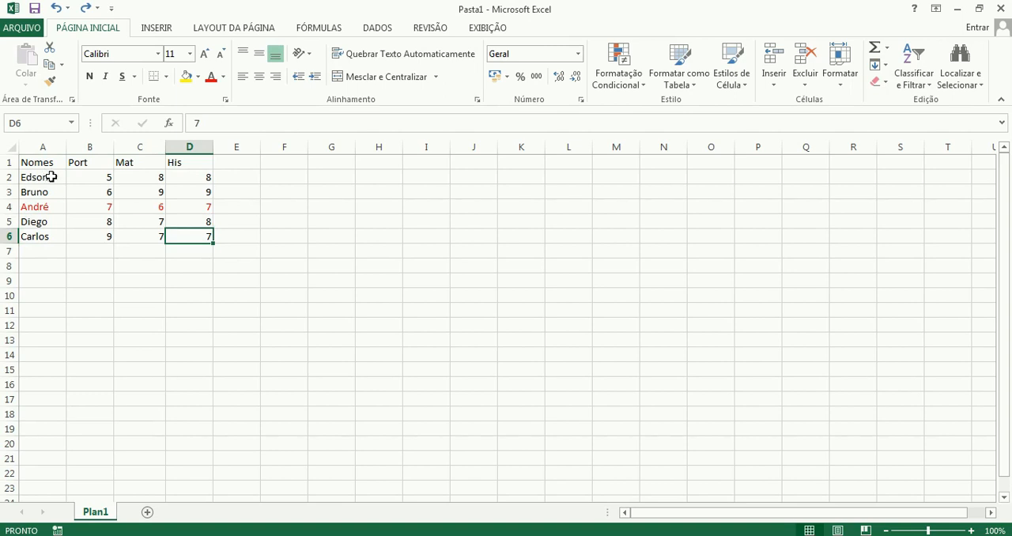
Sort the names in A2 to A6 from A to Z, expanding the selection to include the neighbouring grade columns.
left_click_drag(46, 174, 43, 236)
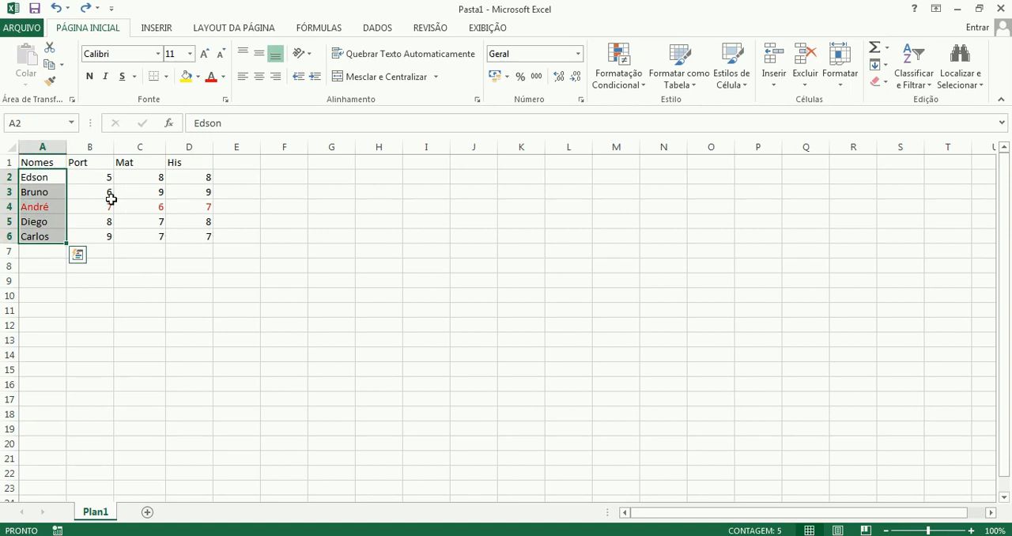
left_click(921, 83)
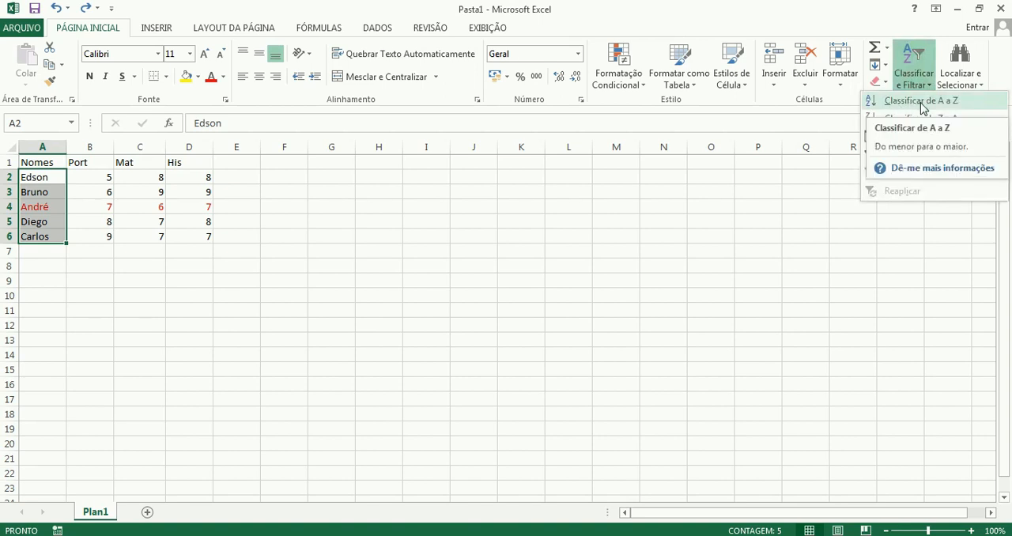
left_click(921, 102)
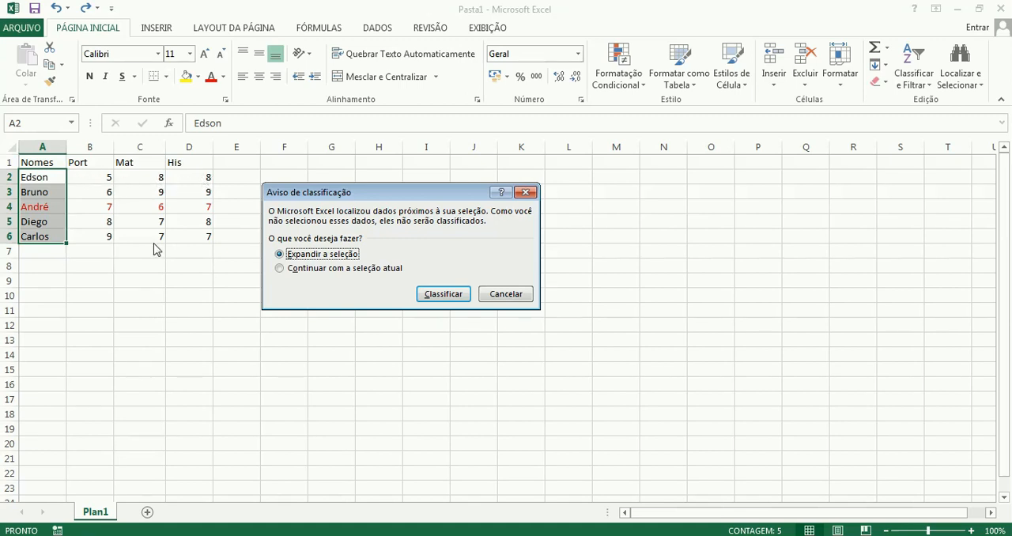
left_click(443, 294)
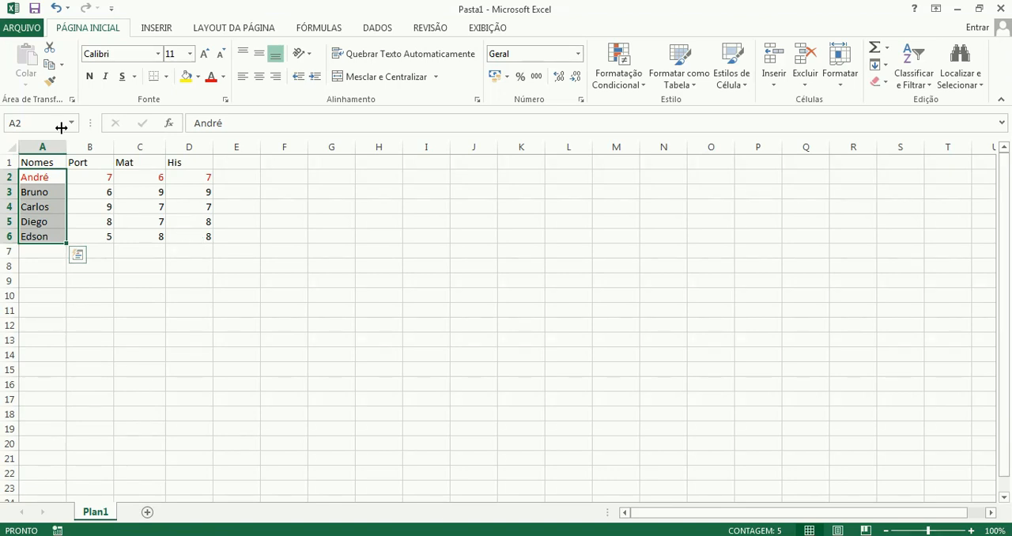
Undo the last sort, and sort only the names in A2 to A6 from A to Z, continuing with the current selection.
left_click(52, 9)
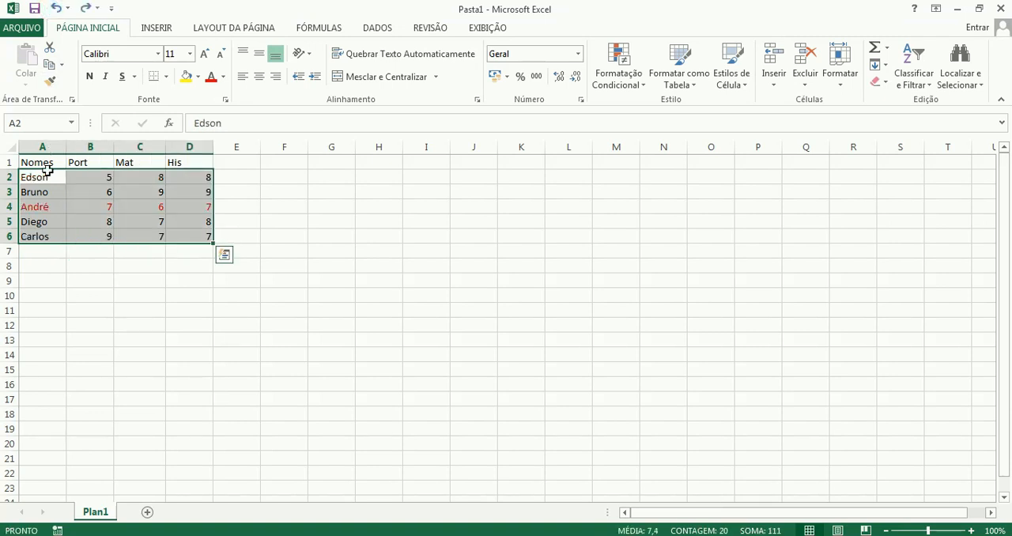
left_click_drag(44, 175, 42, 234)
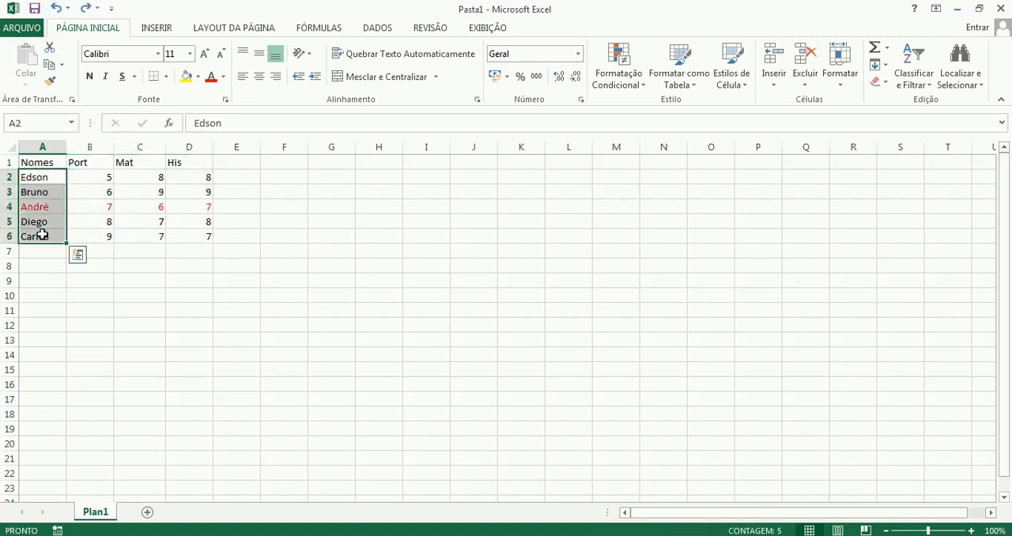
left_click(905, 85)
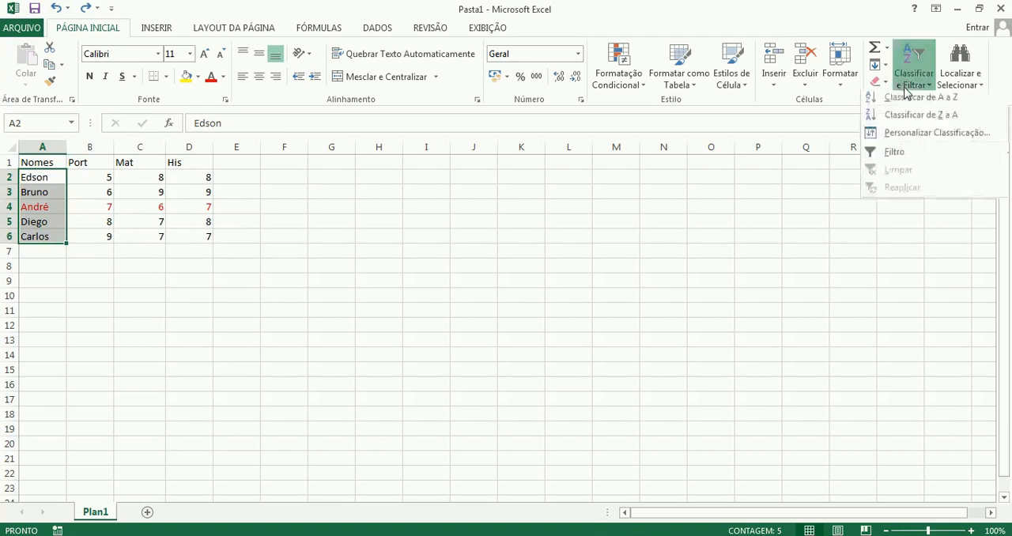
left_click(947, 107)
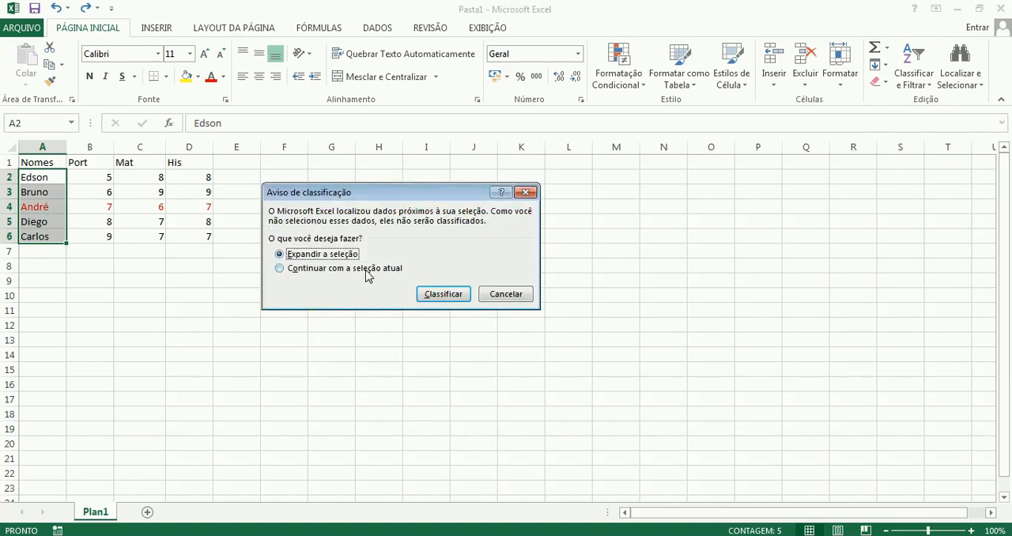
left_click(281, 271)
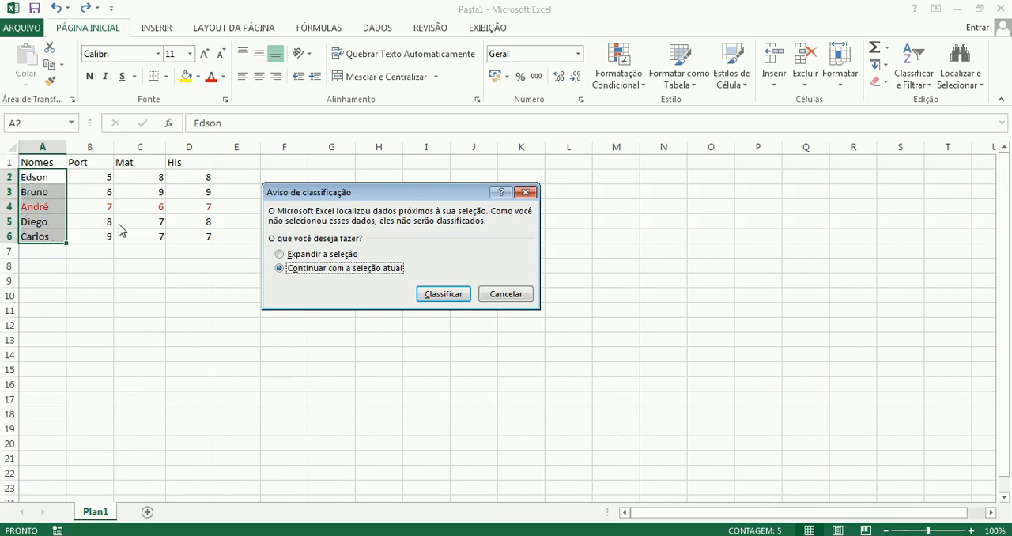
left_click(431, 296)
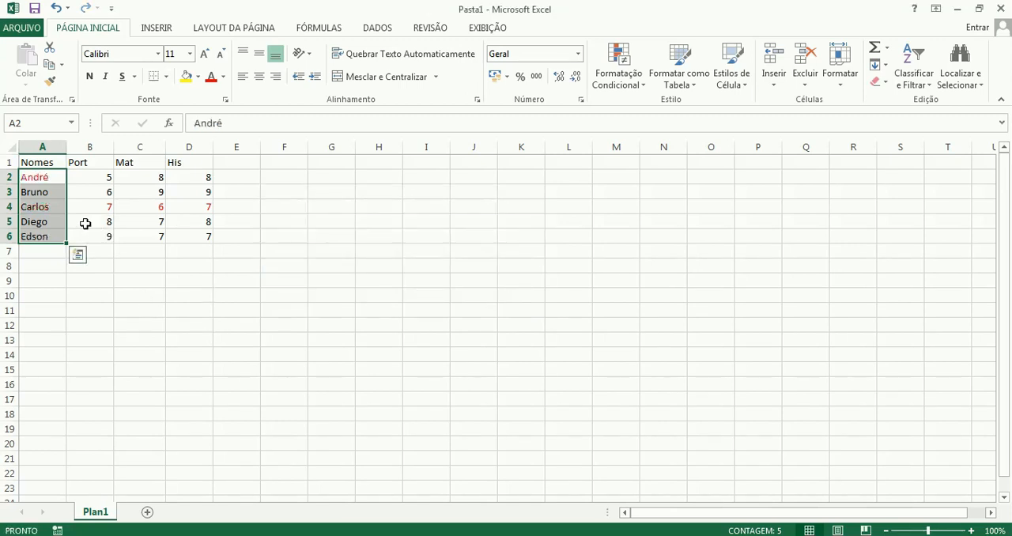
Compare the name in A2 with the red grades in row 4, and undo the names-only sort.
left_click(143, 267)
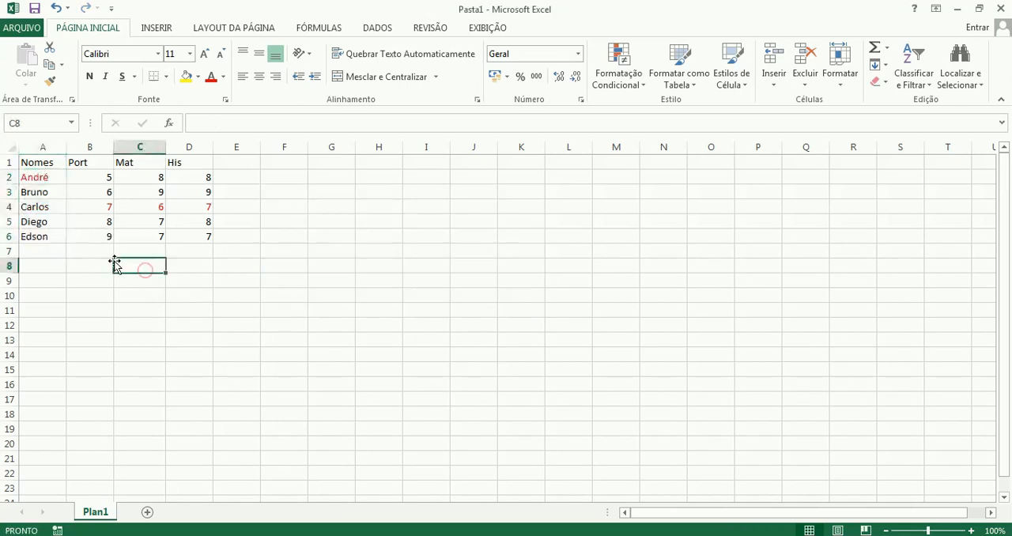
left_click(46, 175)
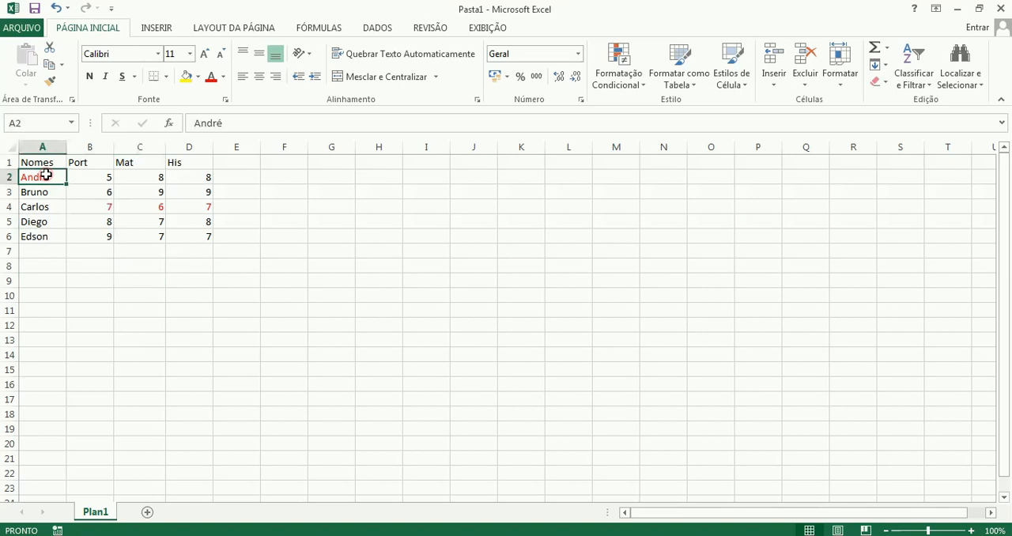
left_click(94, 208)
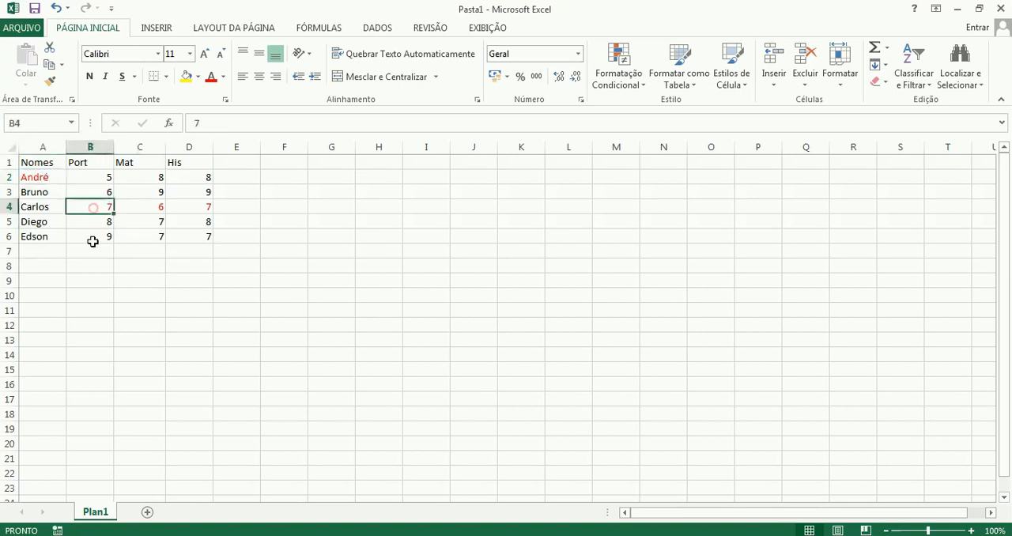
left_click(50, 176)
left_click(93, 208)
left_click(60, 13)
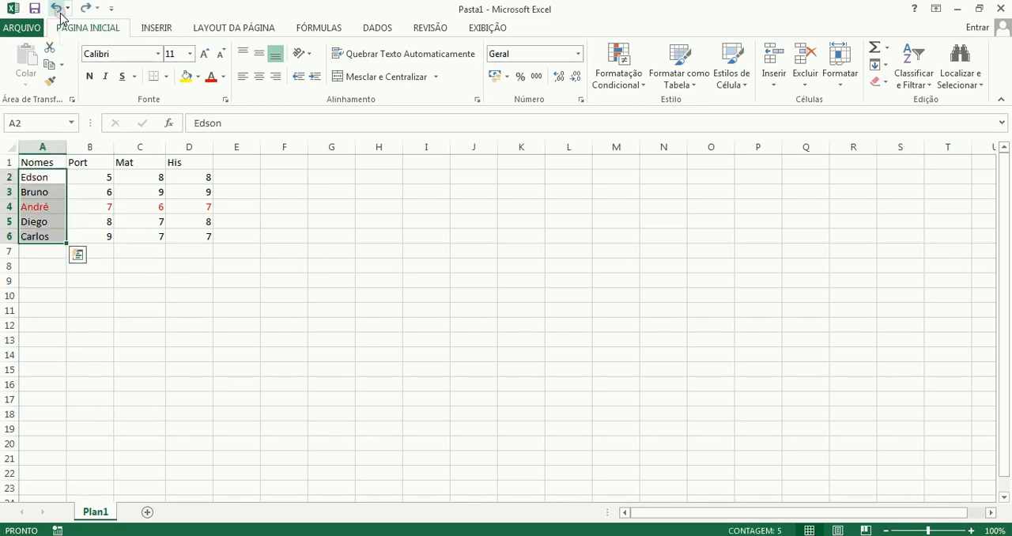
Move the grade block B1 to D6 one column over so it starts at C1, leaving column B empty.
left_click(147, 257)
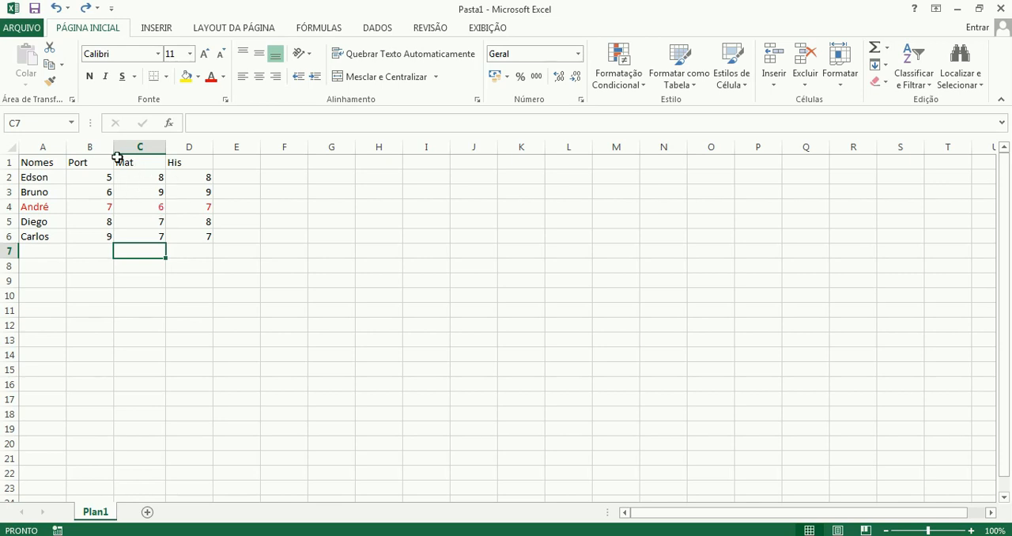
left_click_drag(96, 162, 202, 235)
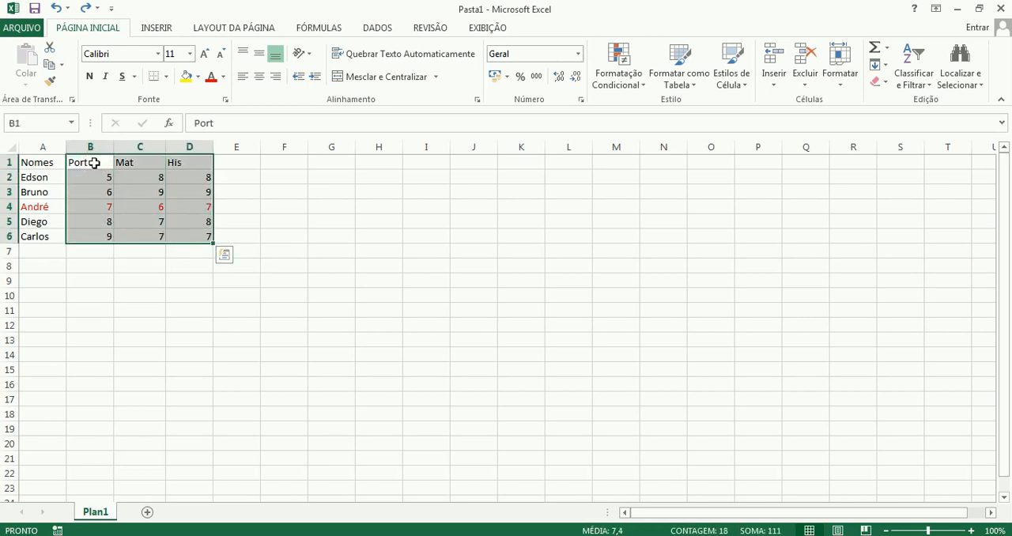
left_click_drag(76, 244, 135, 240)
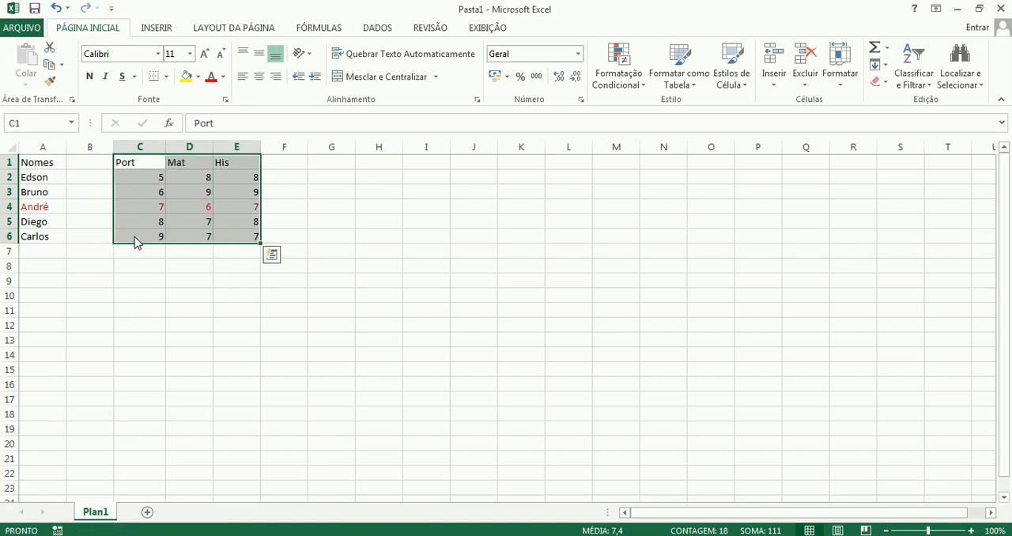
Merge and centre the Nomes header across cells A1 and B1.
left_click(45, 160)
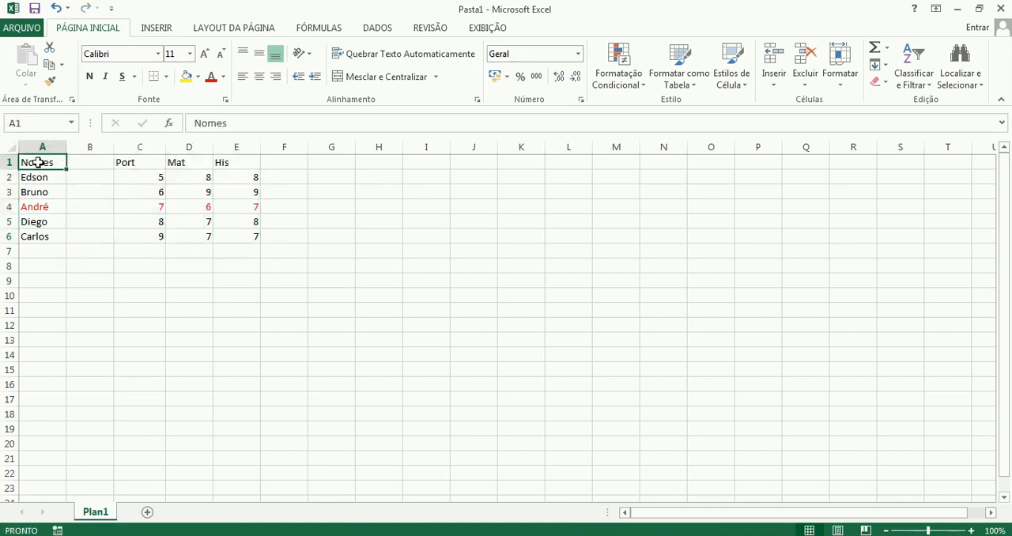
left_click_drag(41, 165, 84, 164)
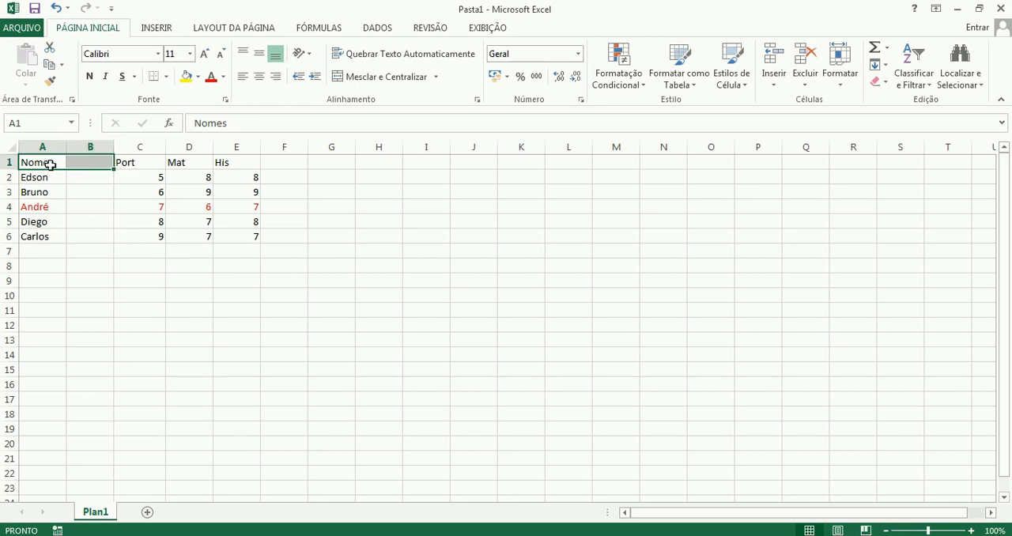
left_click(379, 77)
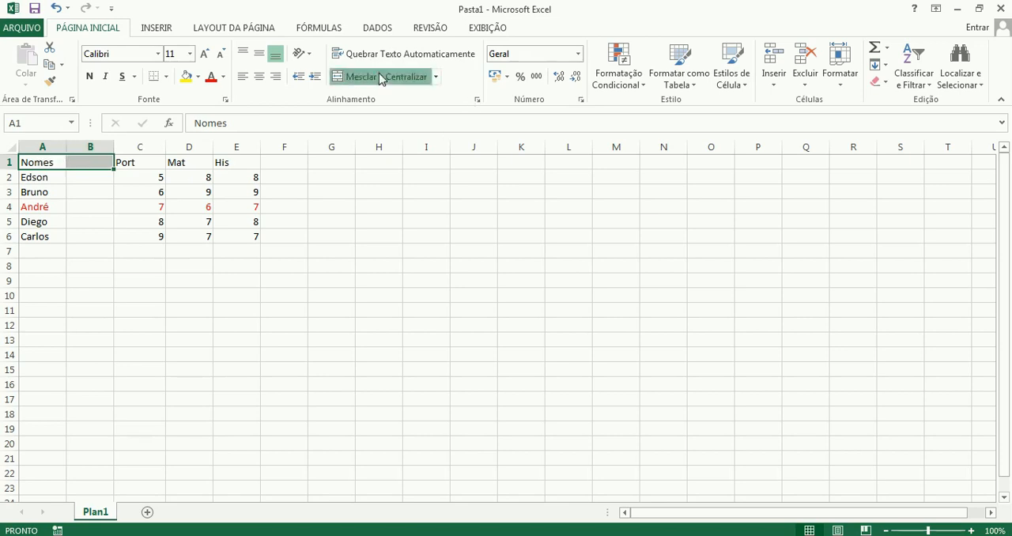
Merge and centre each student name in rows 2 to 6 across columns A and B, one row at a time.
left_click(46, 178)
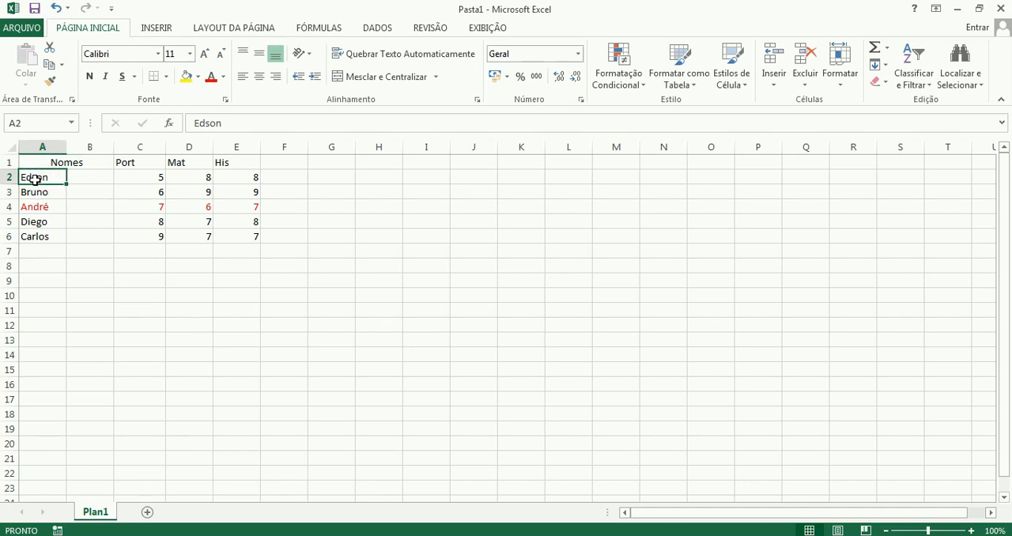
left_click_drag(35, 179, 74, 176)
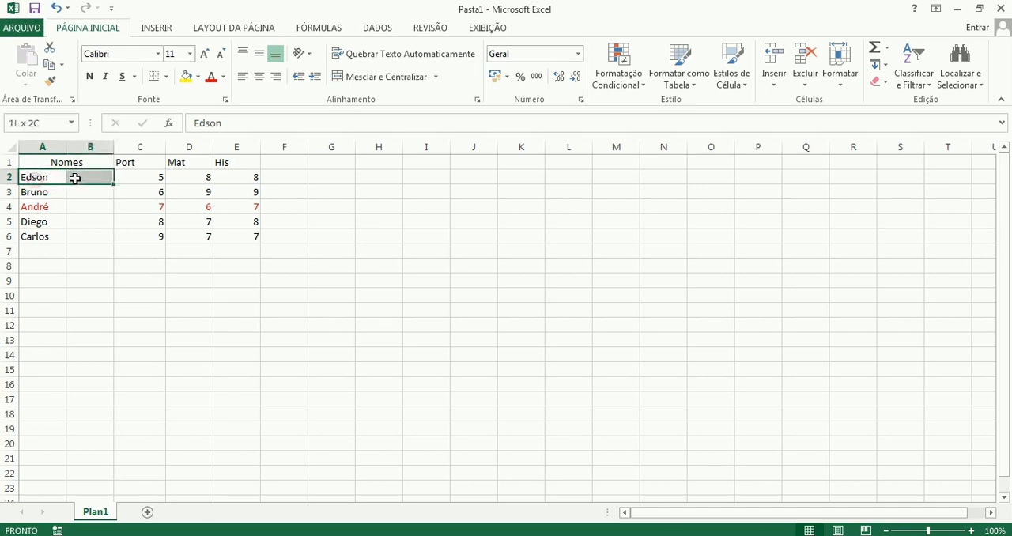
left_click(402, 81)
left_click_drag(39, 191, 69, 193)
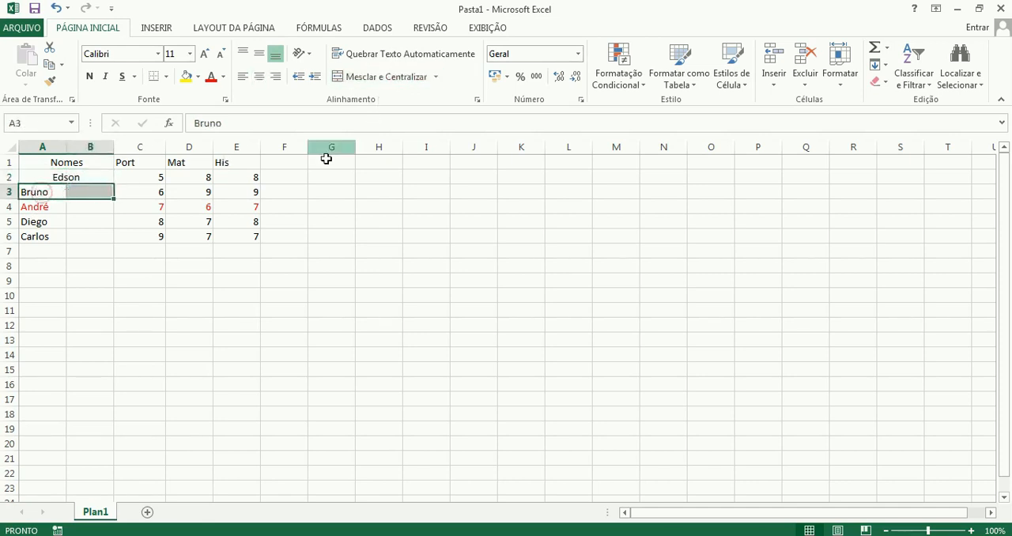
left_click(379, 79)
left_click(38, 207)
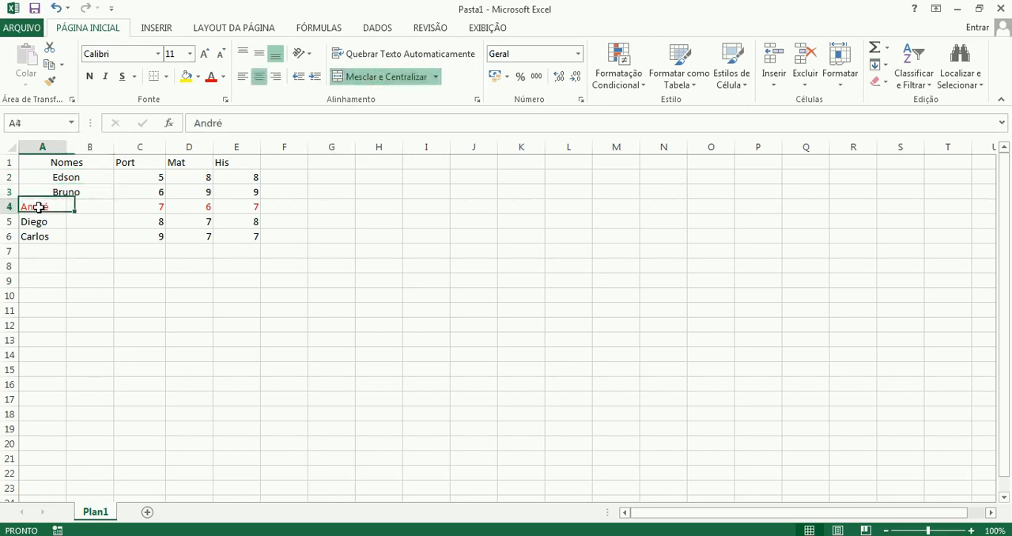
left_click_drag(38, 207, 79, 236)
left_click(379, 79)
left_click(379, 77)
left_click(372, 79)
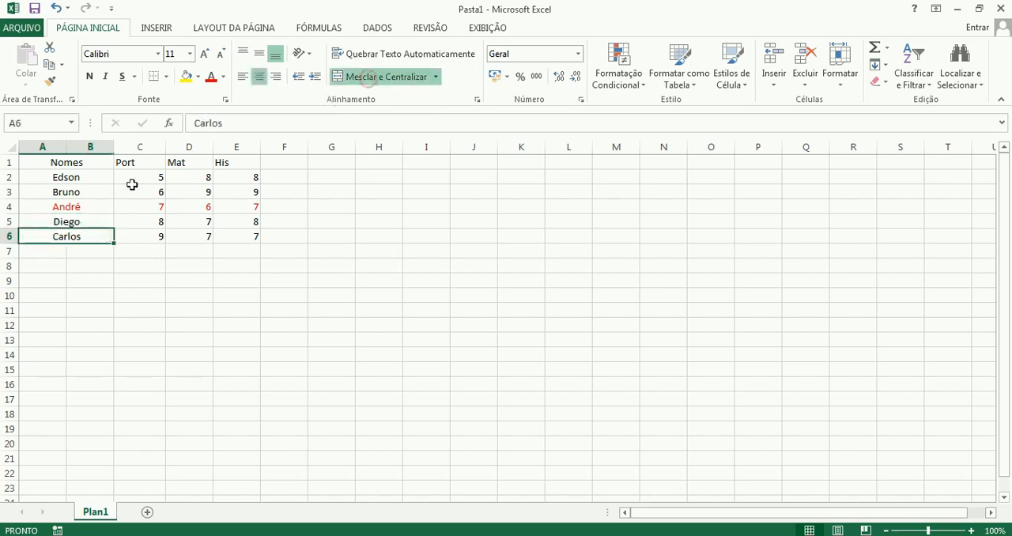
Compare the merged Nomes cells in rows 1 to 6 with the single, unmerged cells of the Port column.
left_click_drag(90, 182, 98, 237)
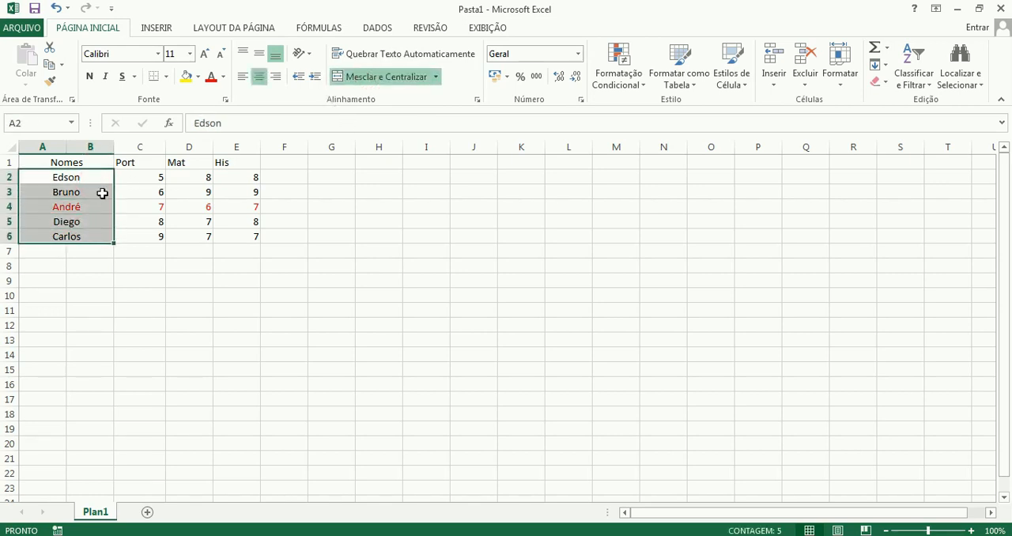
left_click(100, 163)
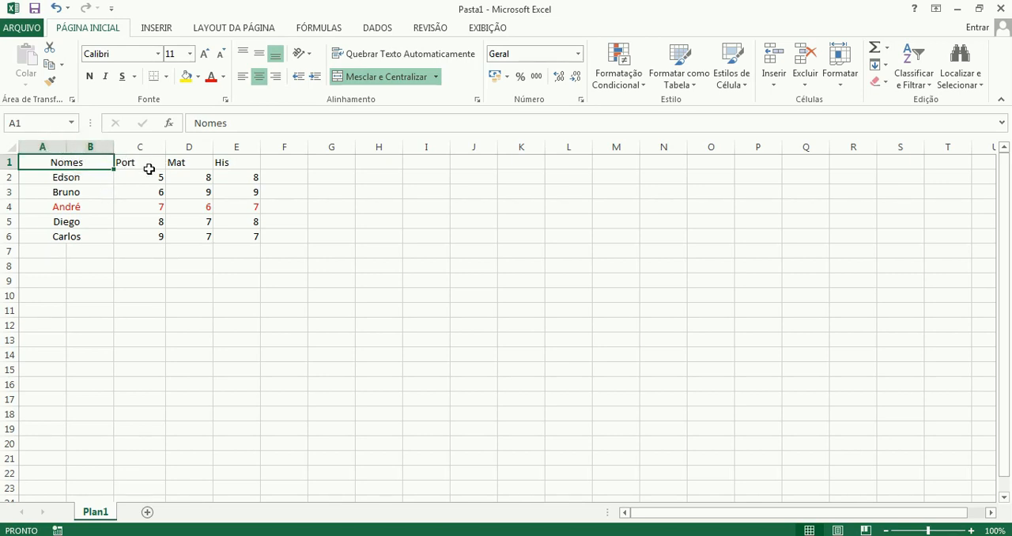
left_click(146, 163)
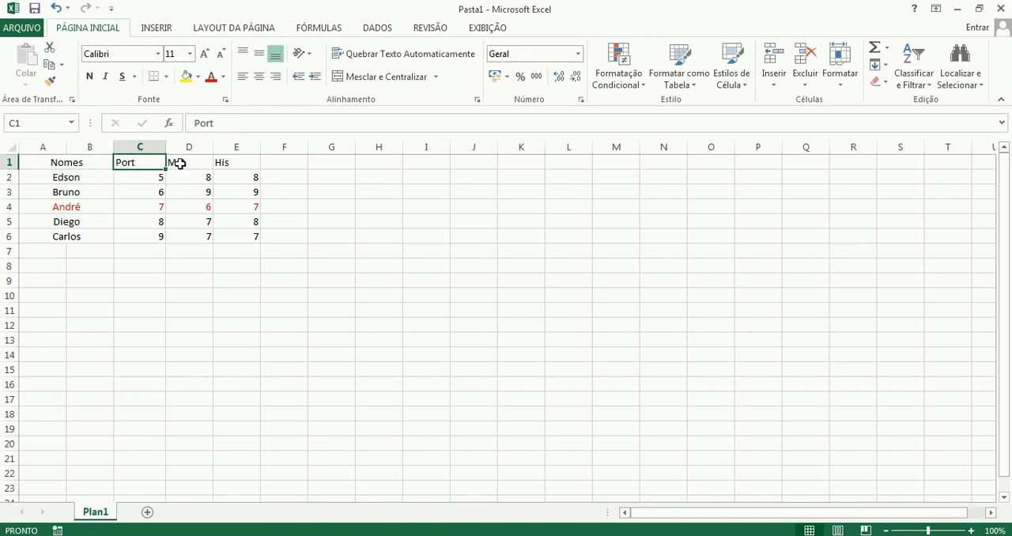
left_click(148, 176)
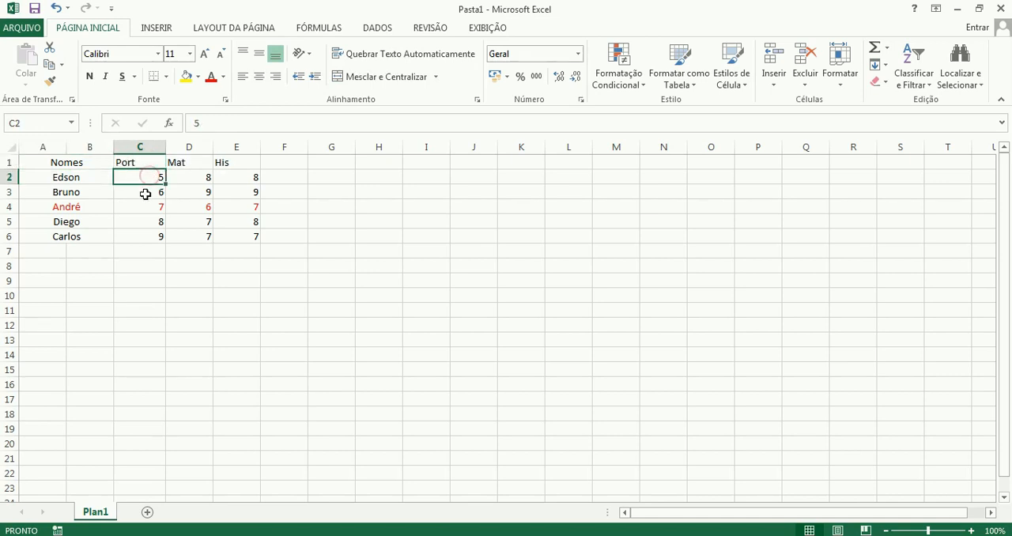
left_click(144, 192)
left_click(143, 207)
left_click(145, 222)
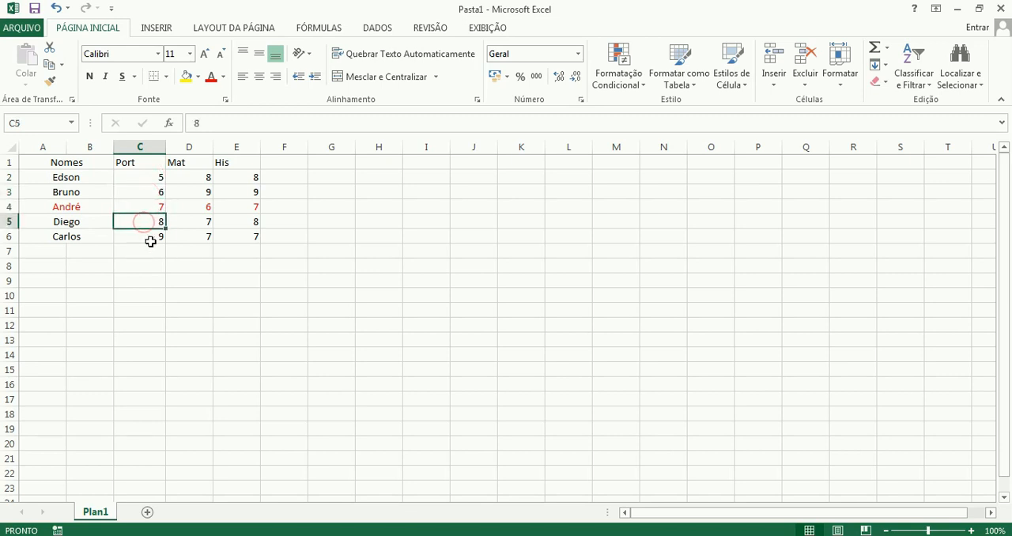
Try twice to sort the table with merged name cells from A to Z, starting from the Nomes header.
left_click(60, 164)
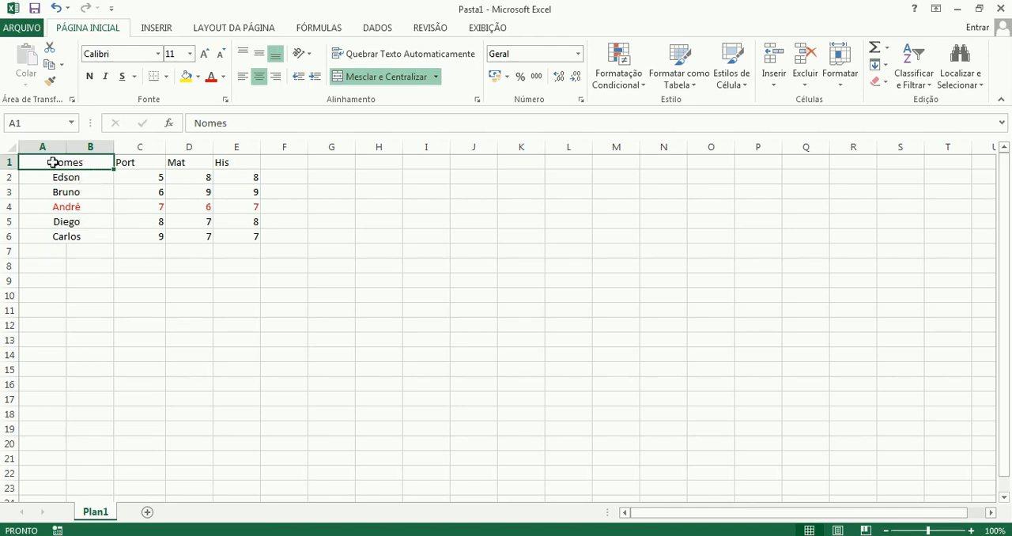
left_click(929, 87)
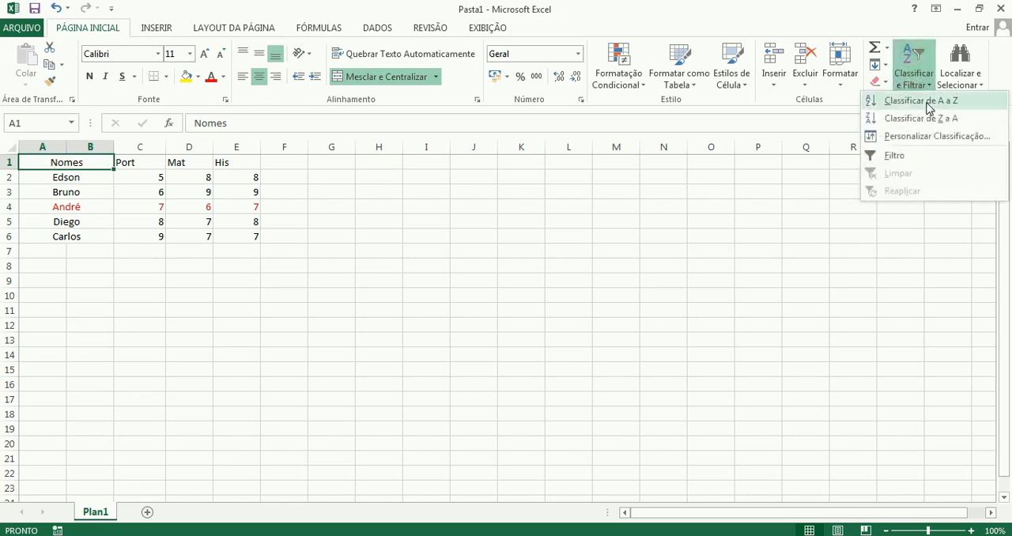
left_click(928, 103)
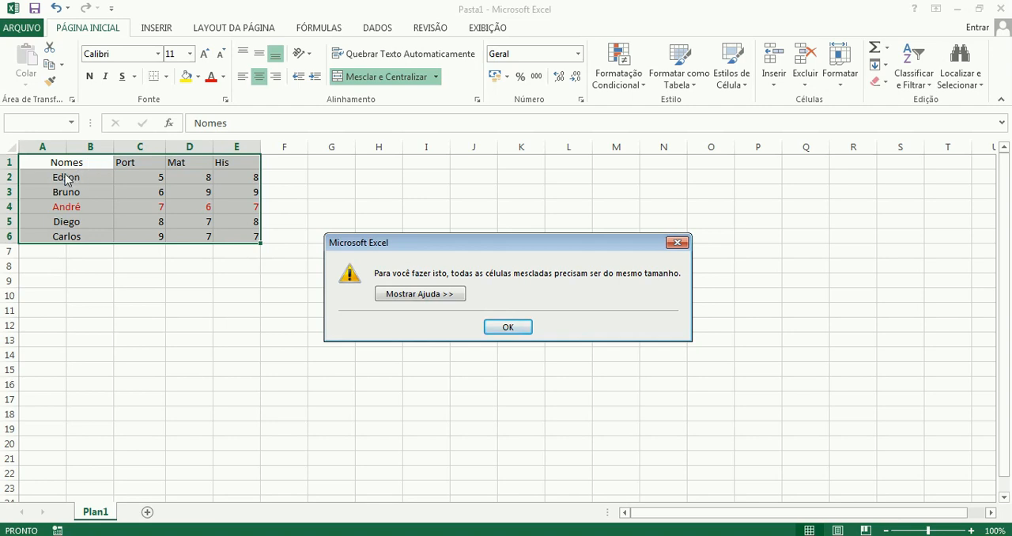
left_click(512, 328)
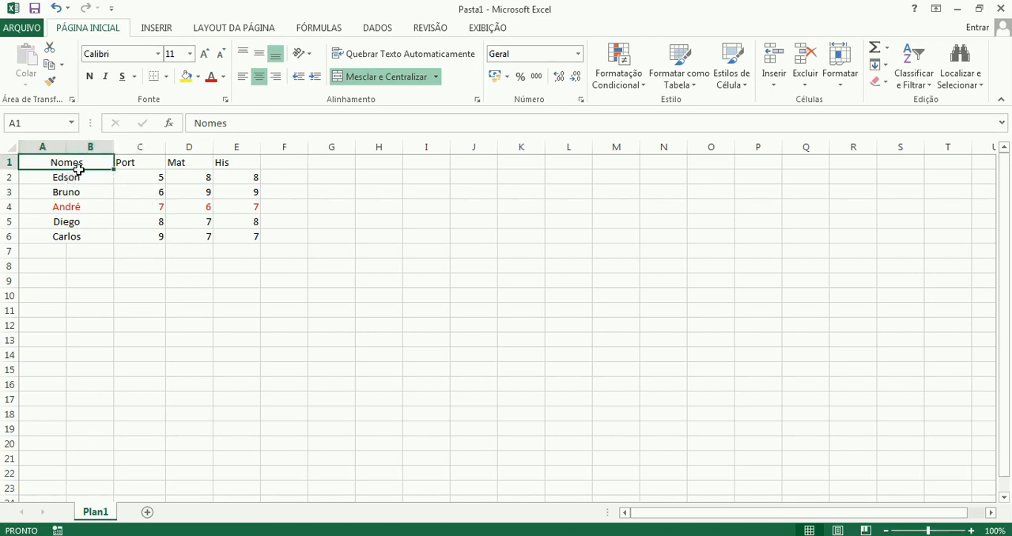
left_click(914, 75)
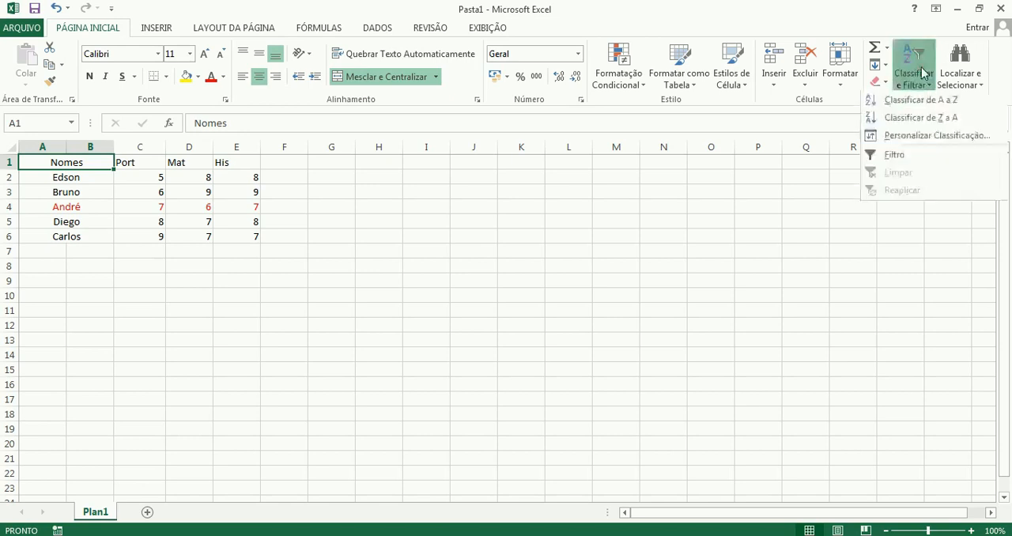
left_click(906, 100)
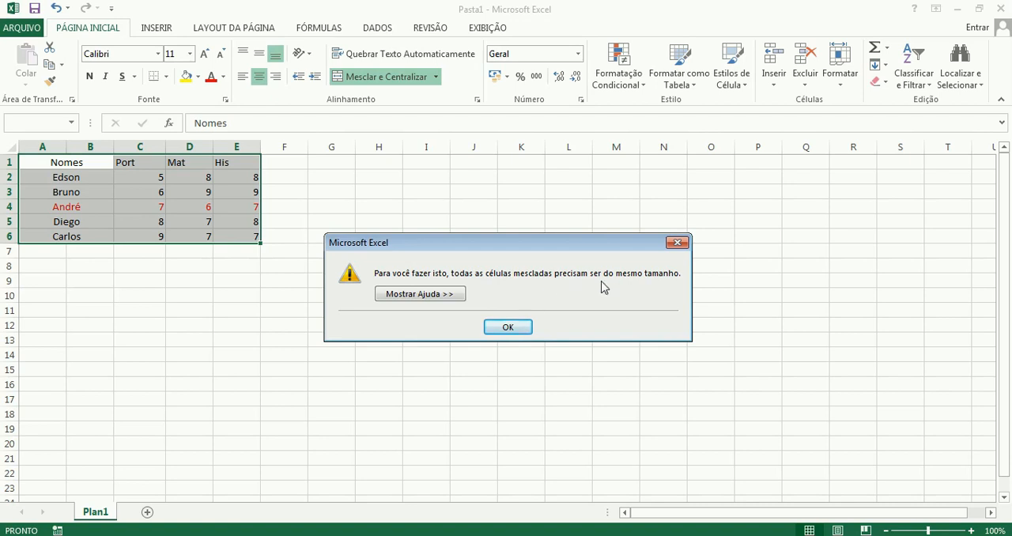
left_click(525, 328)
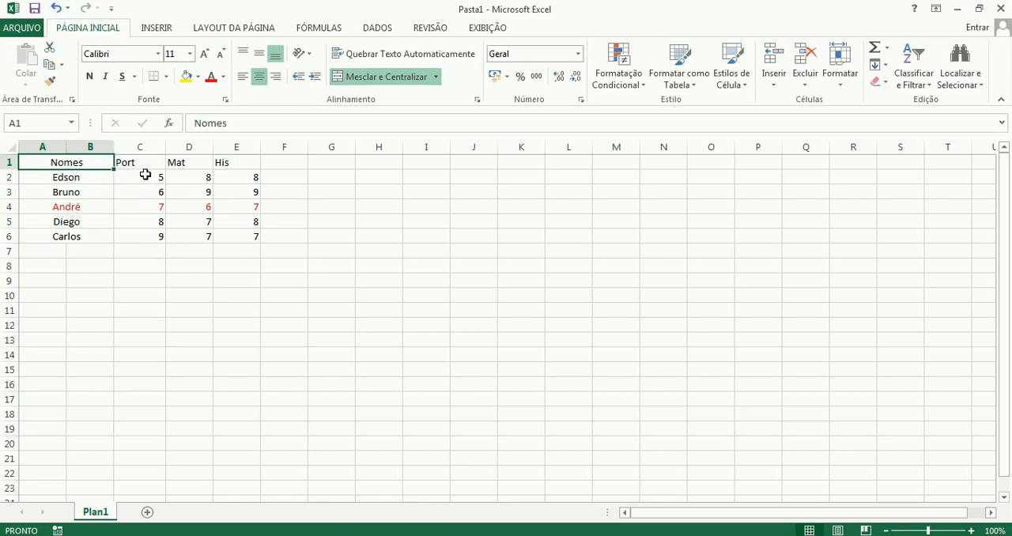
Try to sort the Port grades in C2:C6 from smallest to largest with the selection expanded to the adjacent data.
left_click_drag(146, 175, 140, 235)
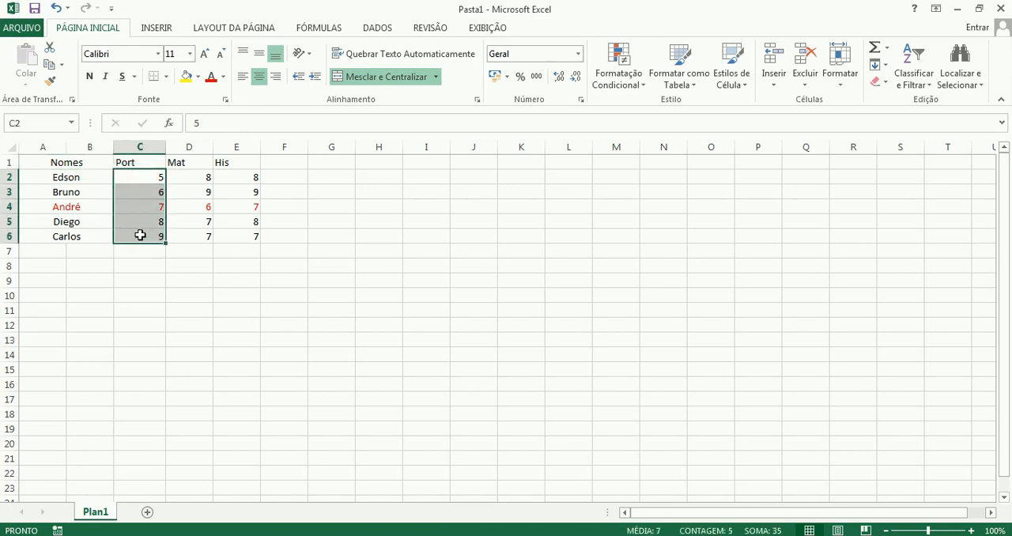
left_click(913, 78)
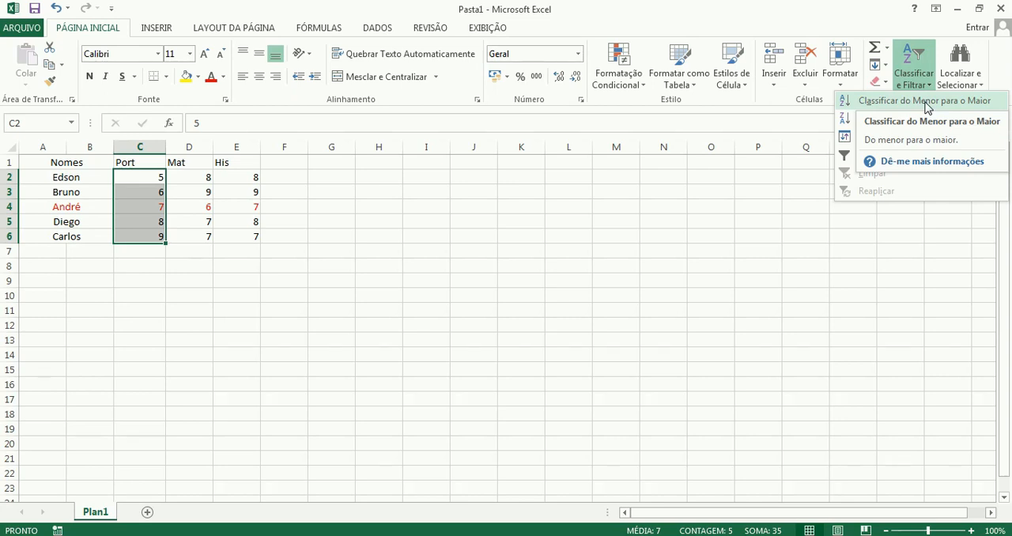
left_click(924, 101)
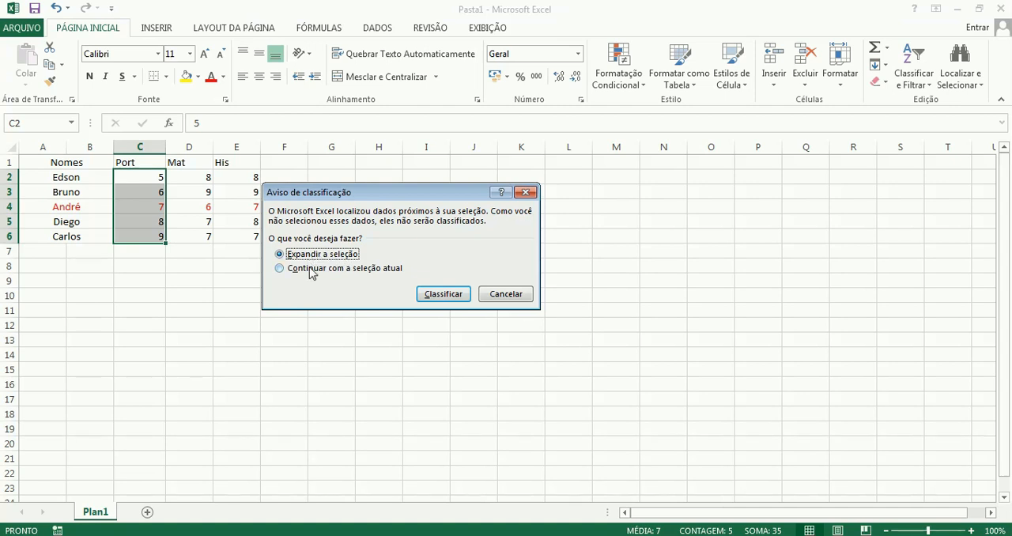
left_click(441, 297)
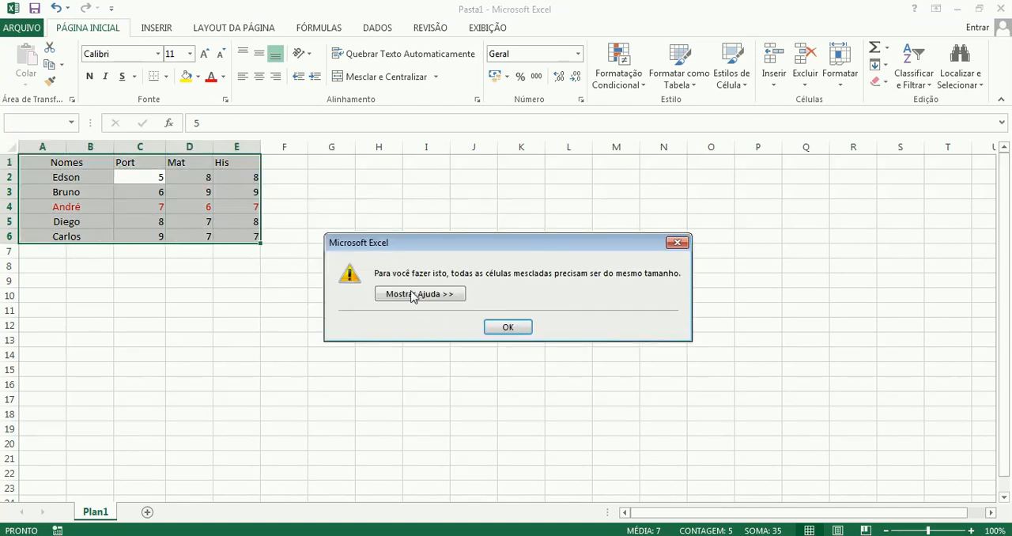
left_click(504, 325)
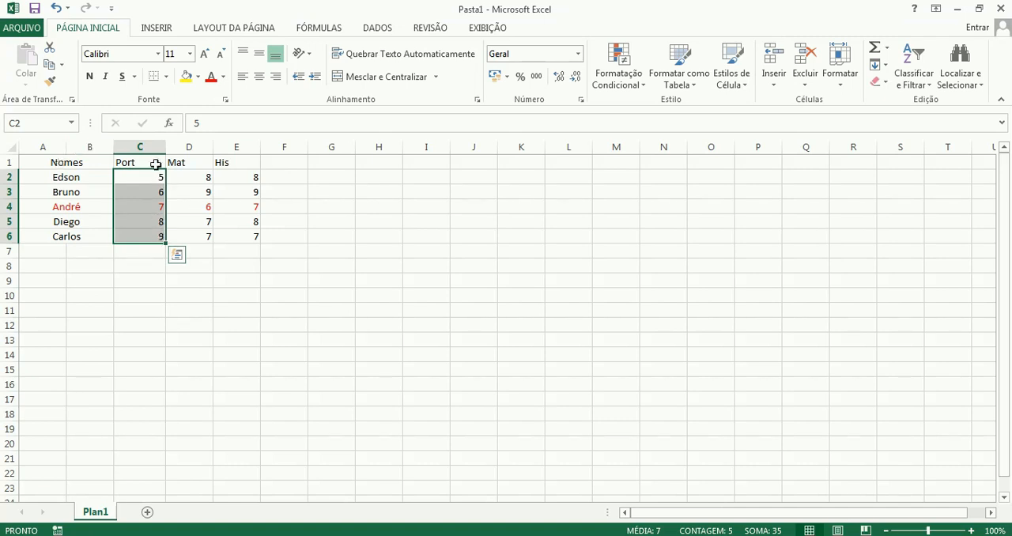
left_click(47, 163)
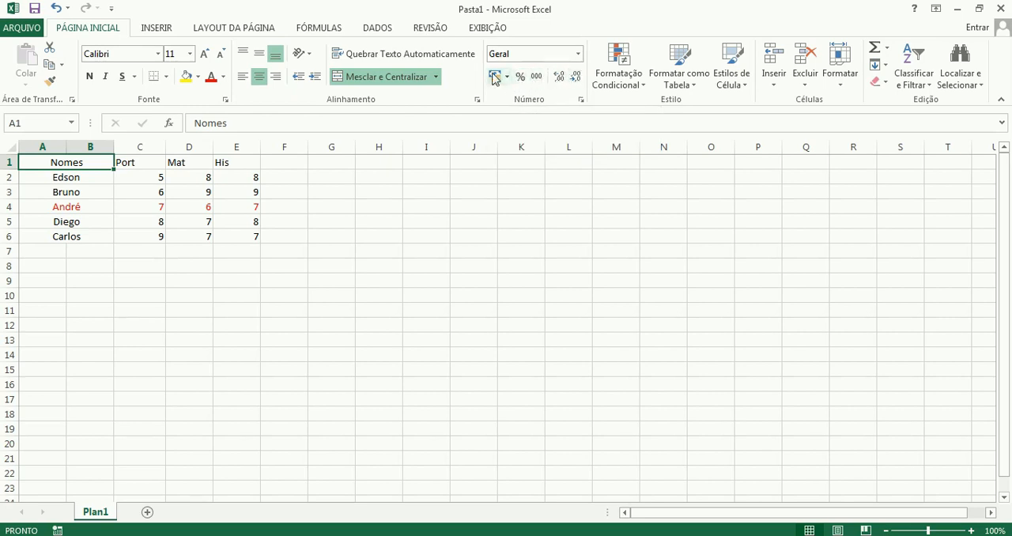
left_click(206, 218)
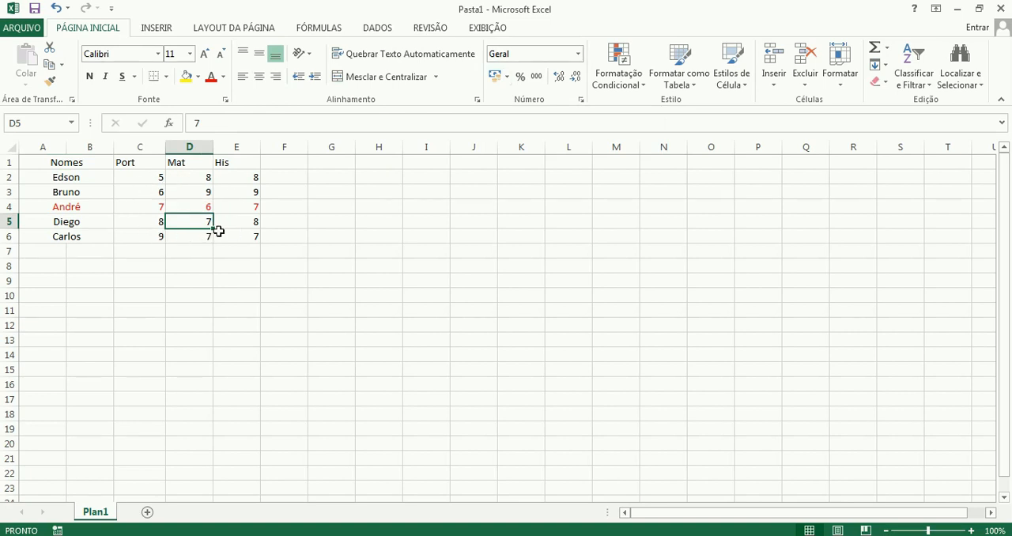
Enter 5,0 as the Port grade in cell C2.
left_click(143, 178)
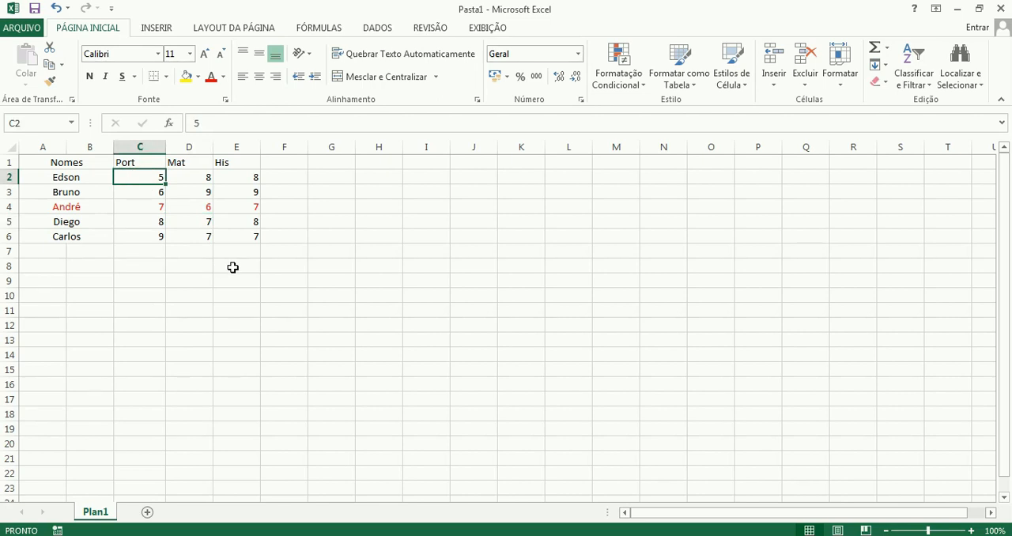
type("5,0")
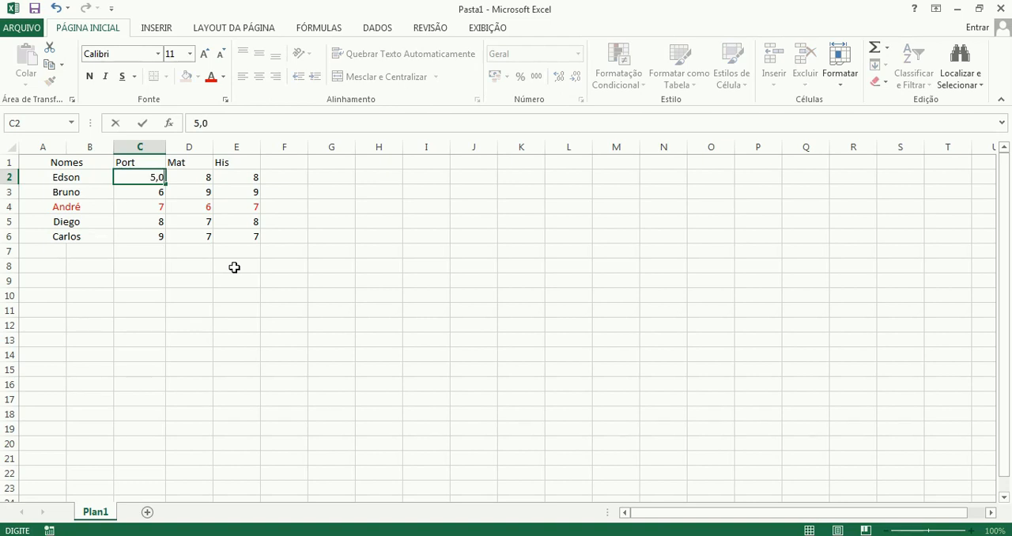
key("Return")
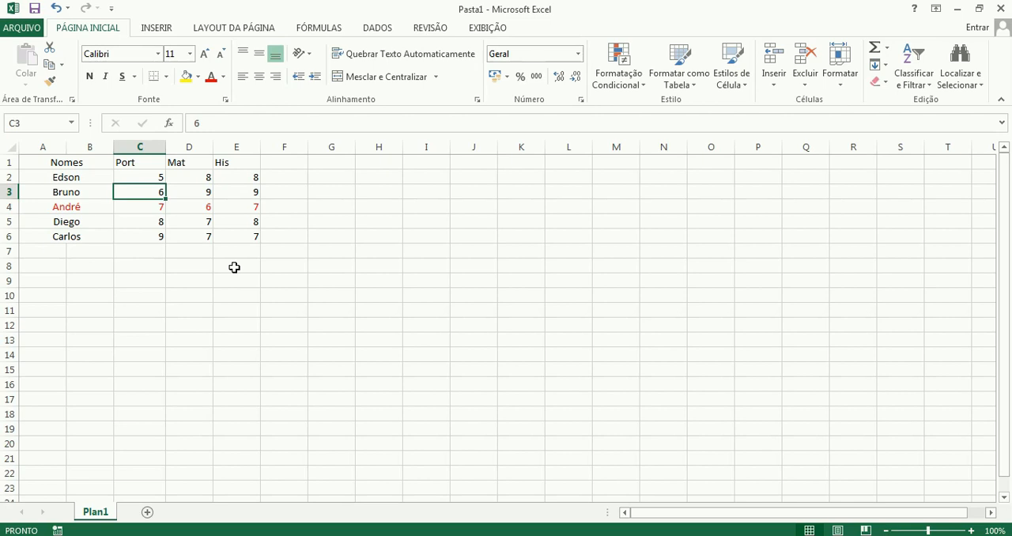
key("Up")
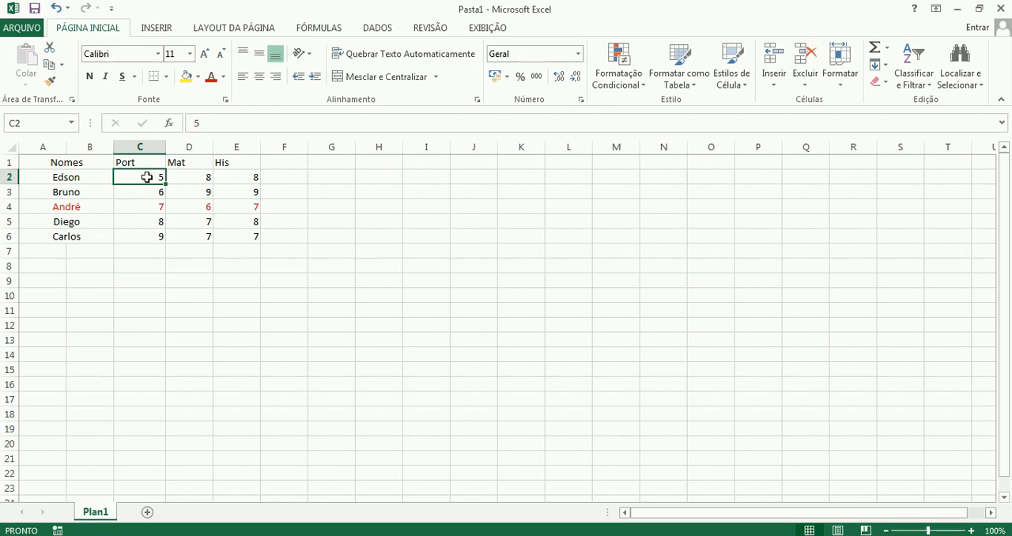
Increase the decimal places of the Port grades in C2:C6 to five.
left_click_drag(146, 177, 144, 237)
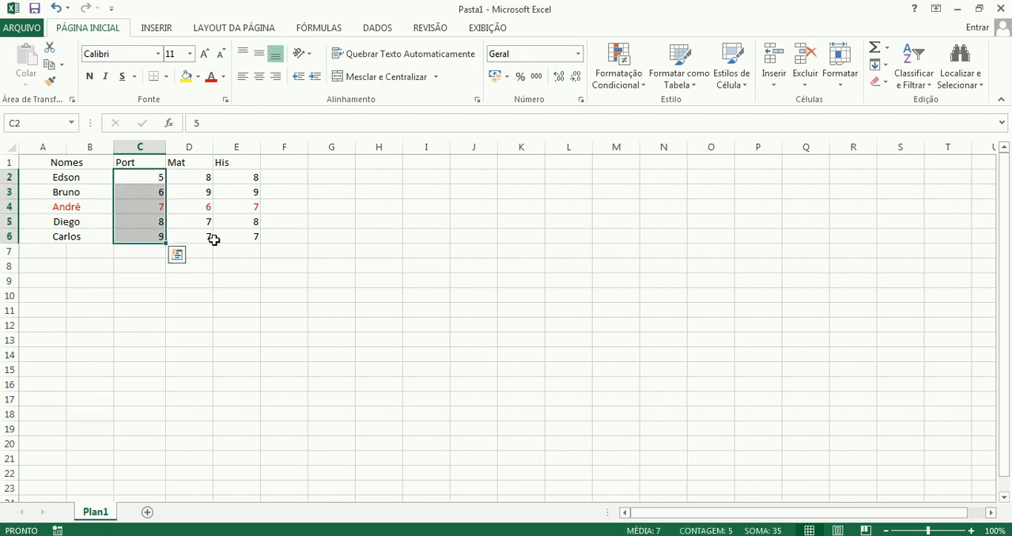
right_click(559, 80)
left_click(558, 79)
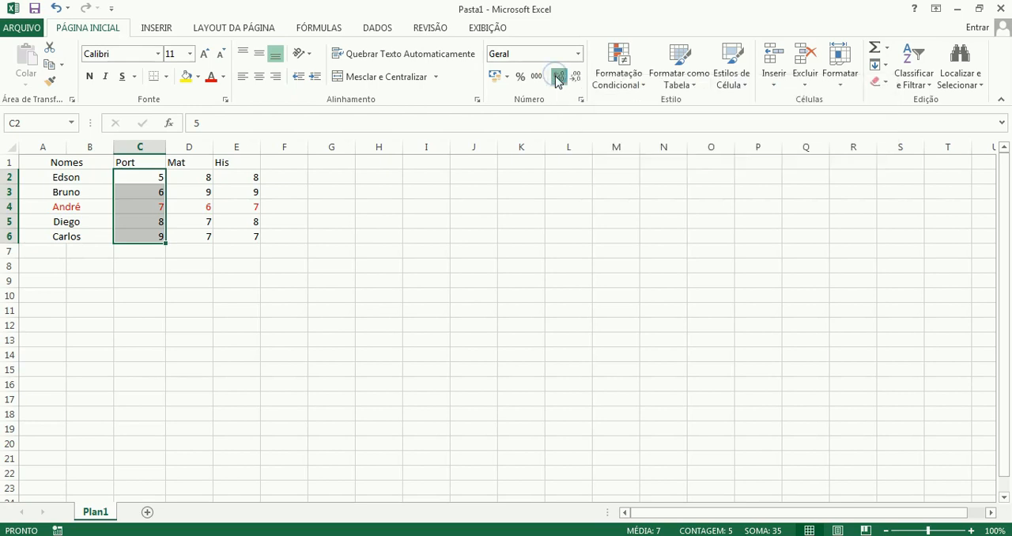
left_click(558, 80)
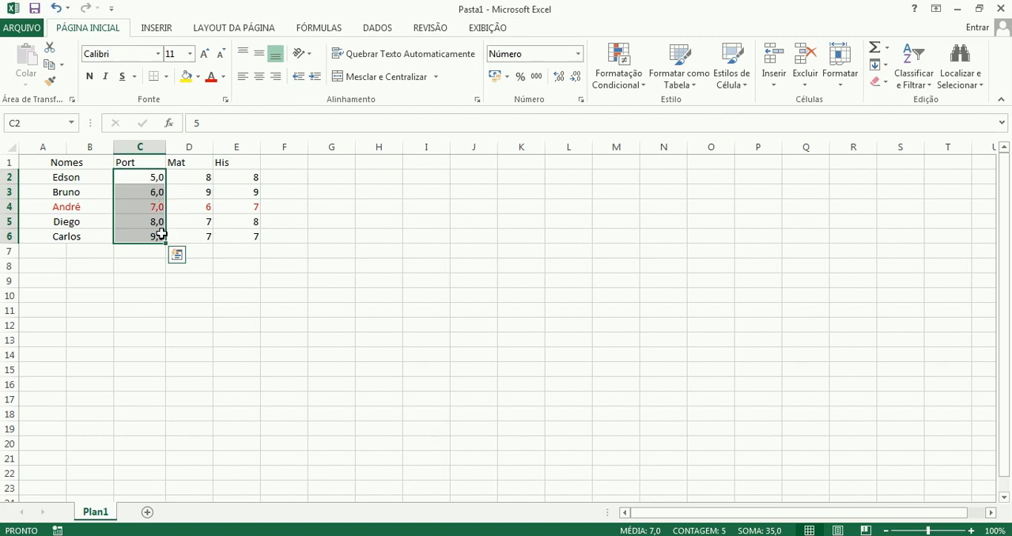
left_click(559, 77)
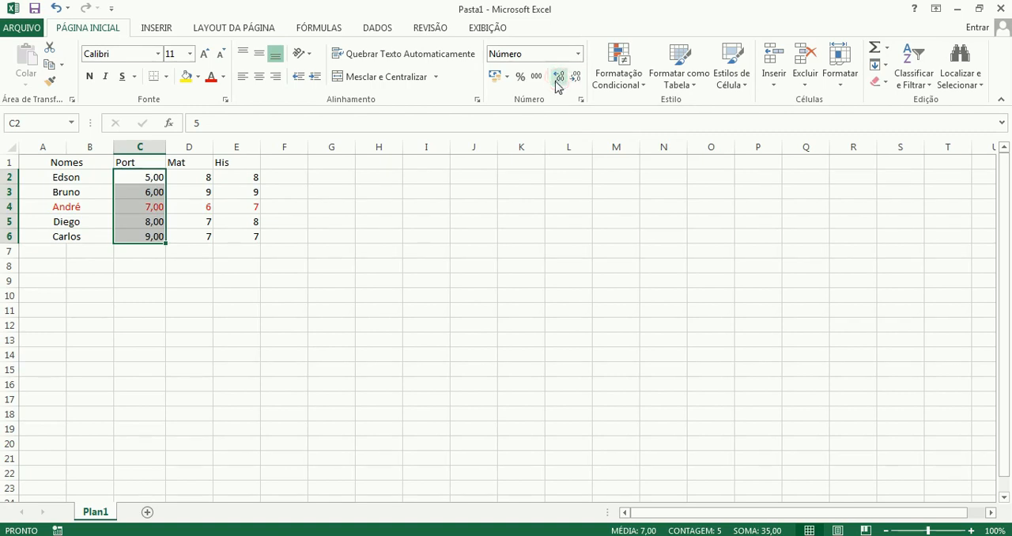
left_click(559, 77)
left_click(559, 77)
left_click(559, 77)
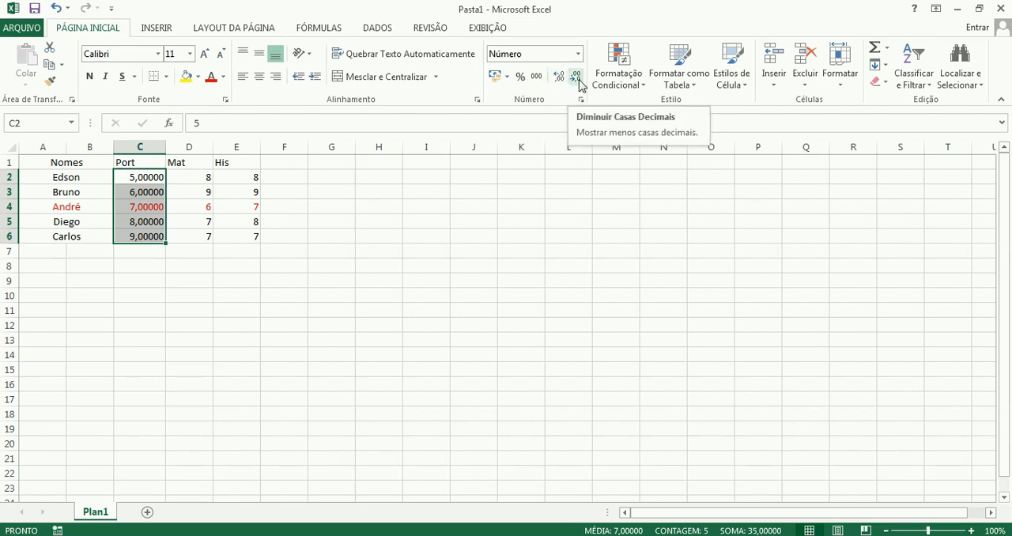
Reduce the decimal places of the Port grades in C2:C6 to one.
left_click(576, 77)
left_click(577, 77)
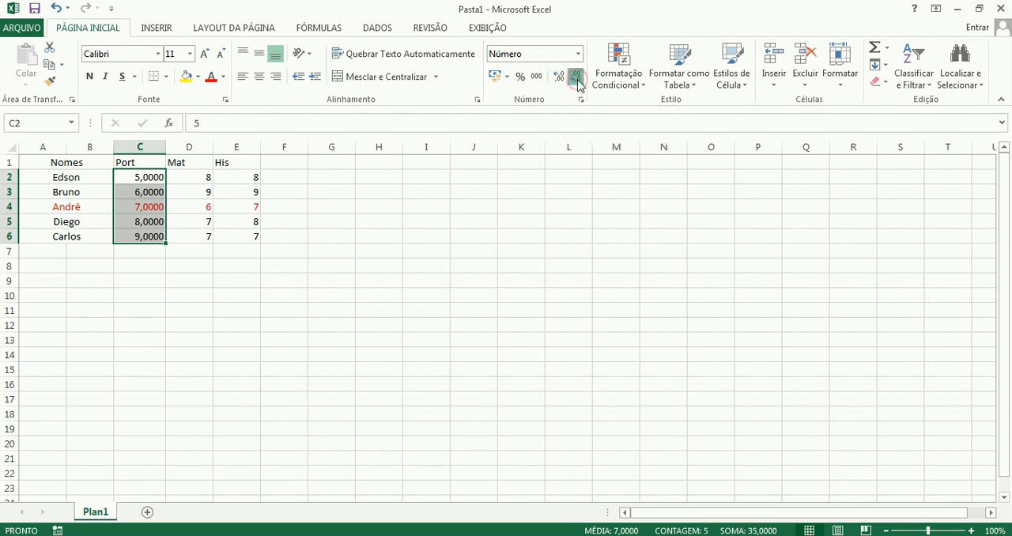
left_click(576, 77)
left_click(577, 79)
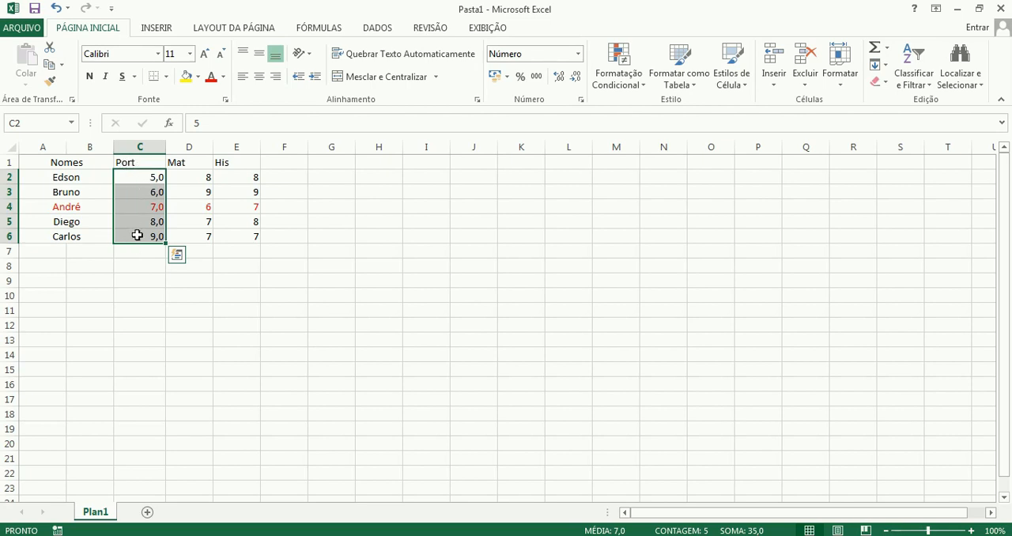
Enter the Port grades 8, 7 and 9 in cells C2, C3 and C4.
left_click(142, 176)
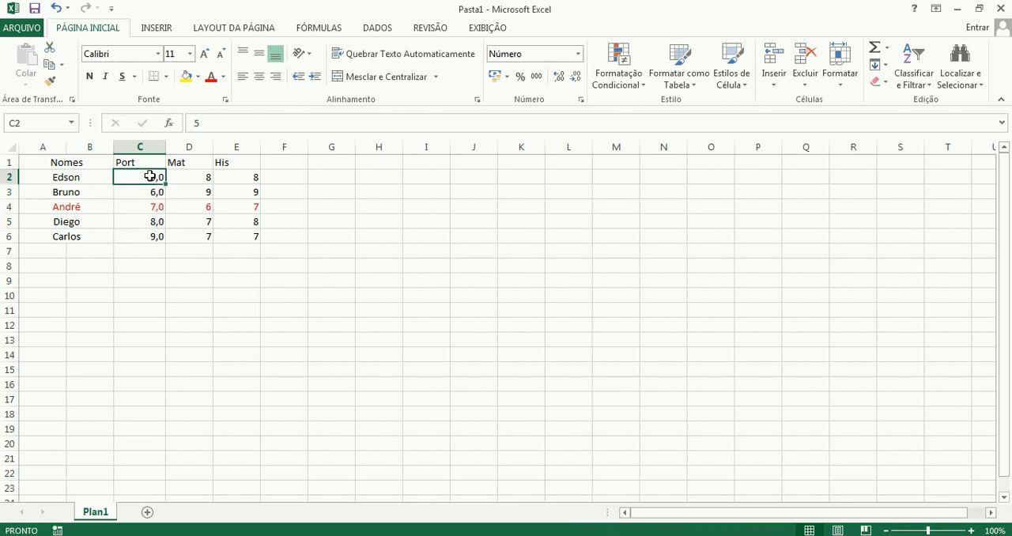
type("8")
key("Return")
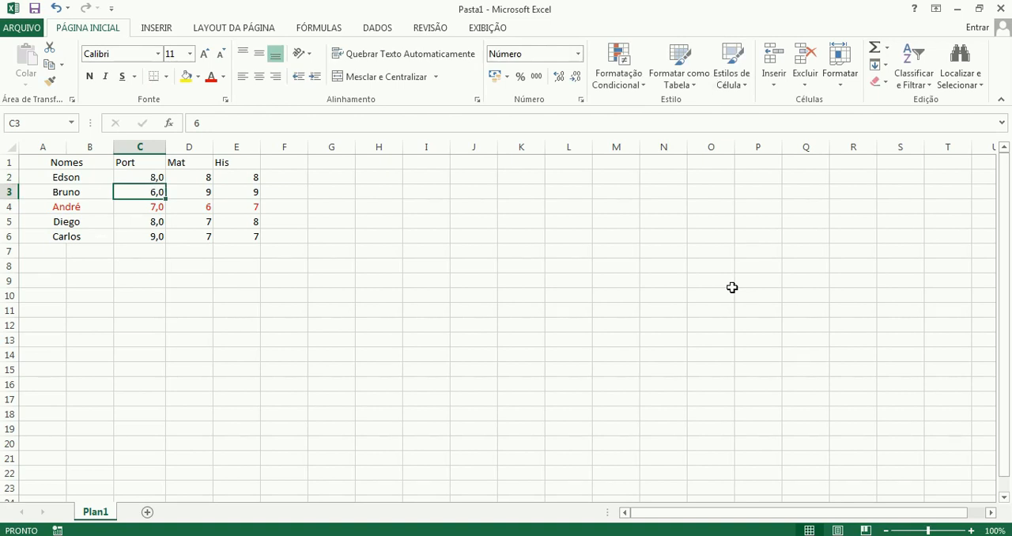
type("7")
key("Return")
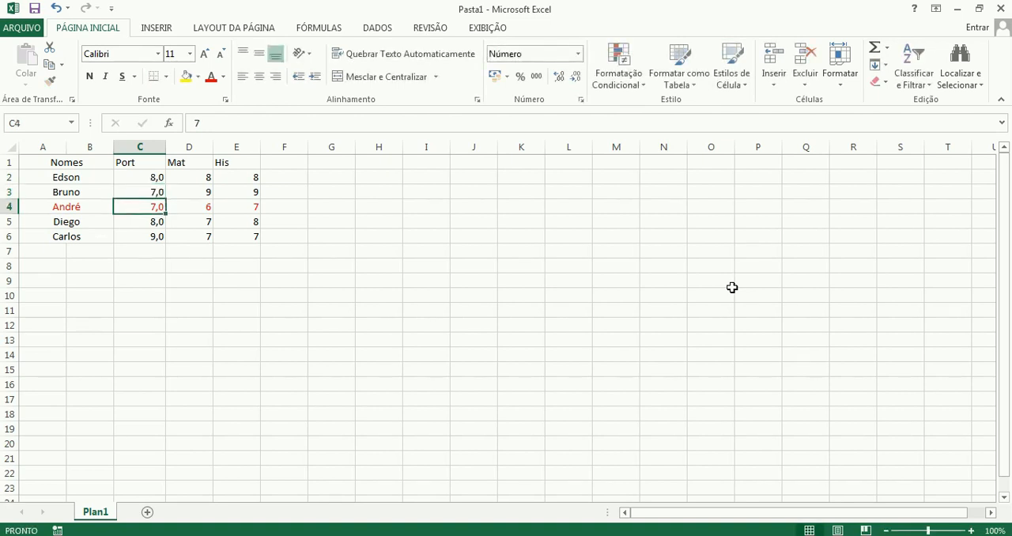
type("9")
key("Return")
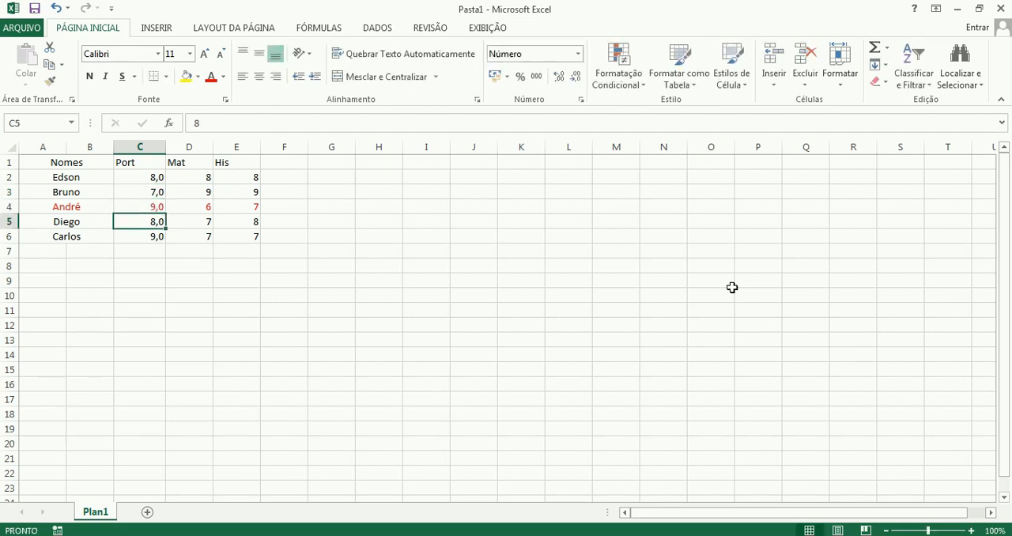
Change the Port grades in C2 and C3 to 8,5 and 9,2.
key("Up")
key("Up")
key("Up")
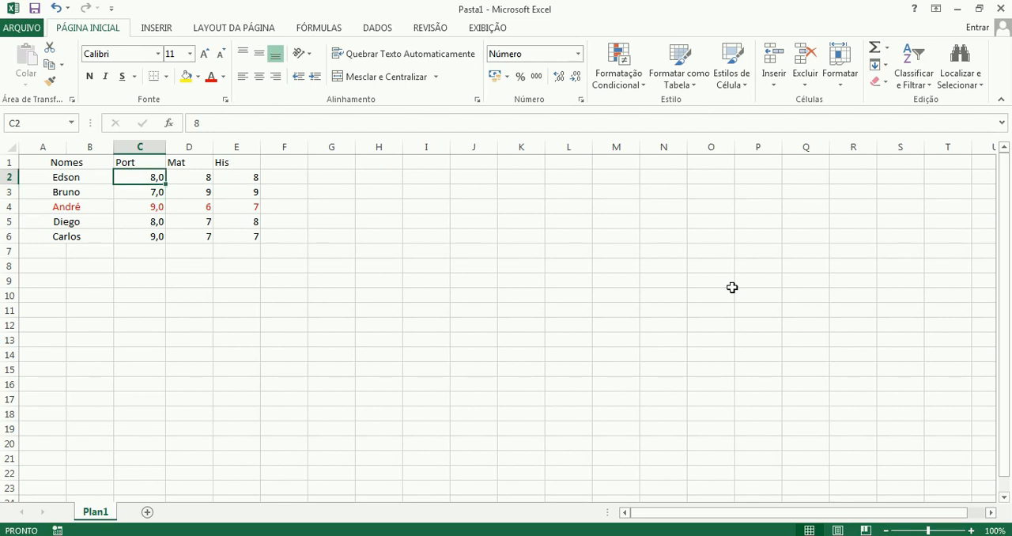
type("8,5")
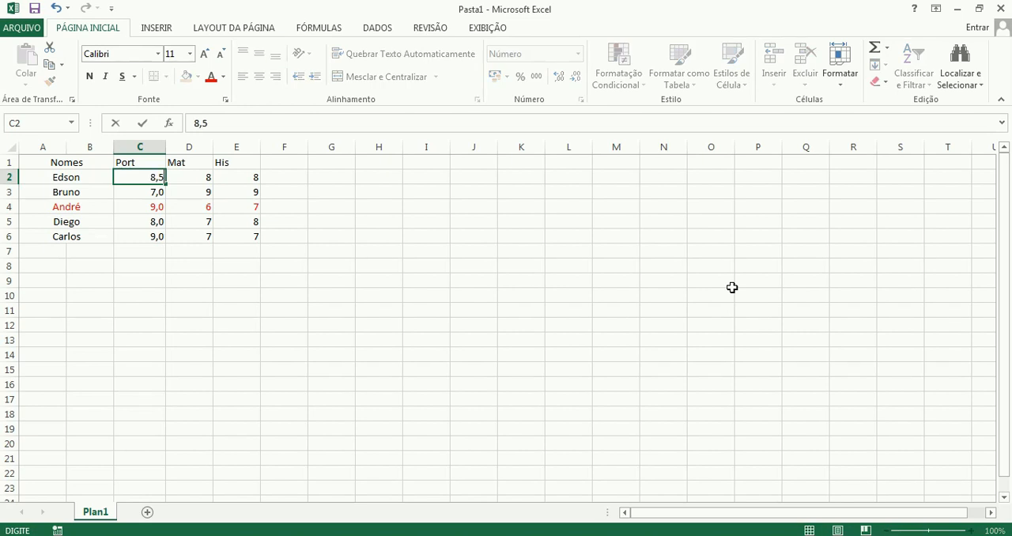
key("Return")
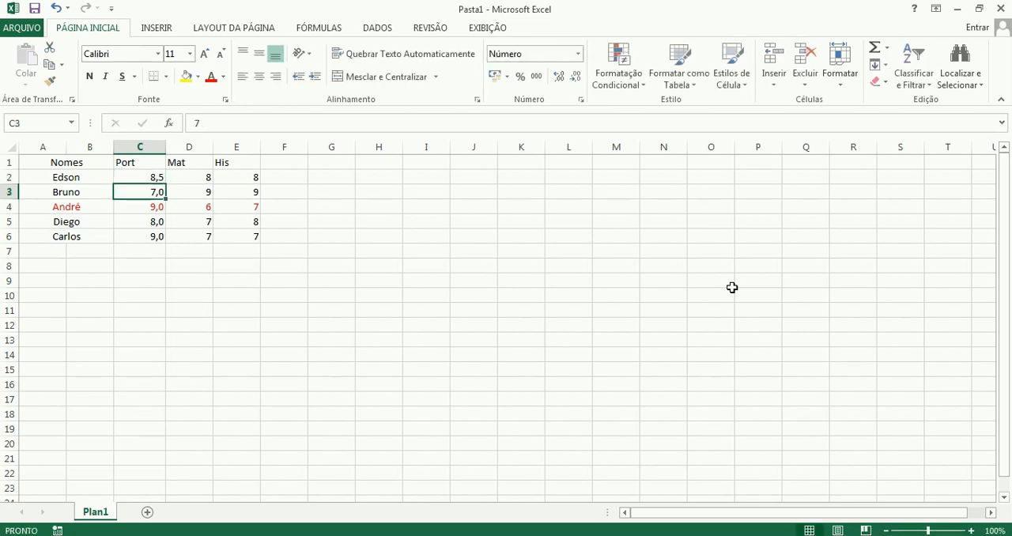
type("9,2")
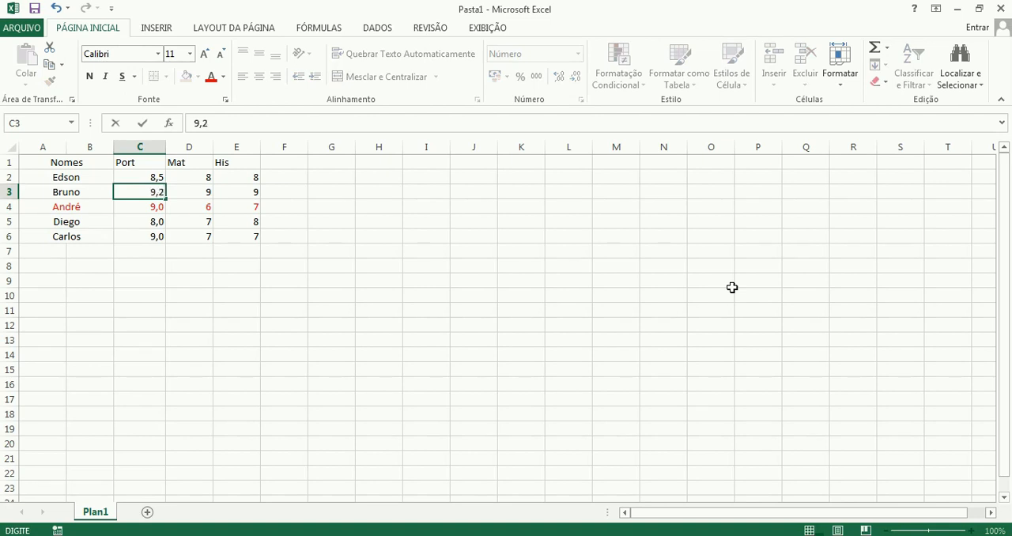
key("Return")
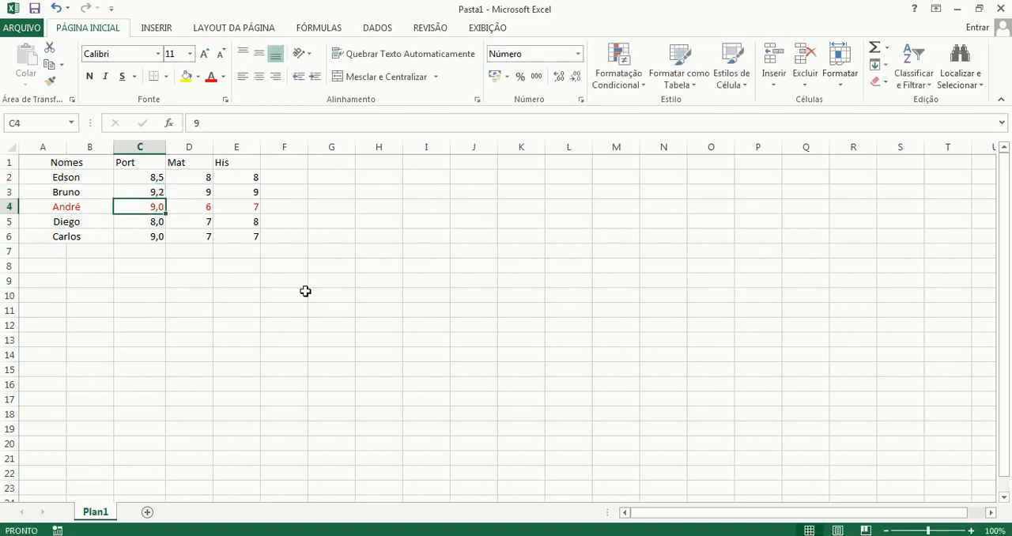
Show the Port grades in C2 and C3 without decimals, one cell at a time, and check their stored values.
left_click(150, 177)
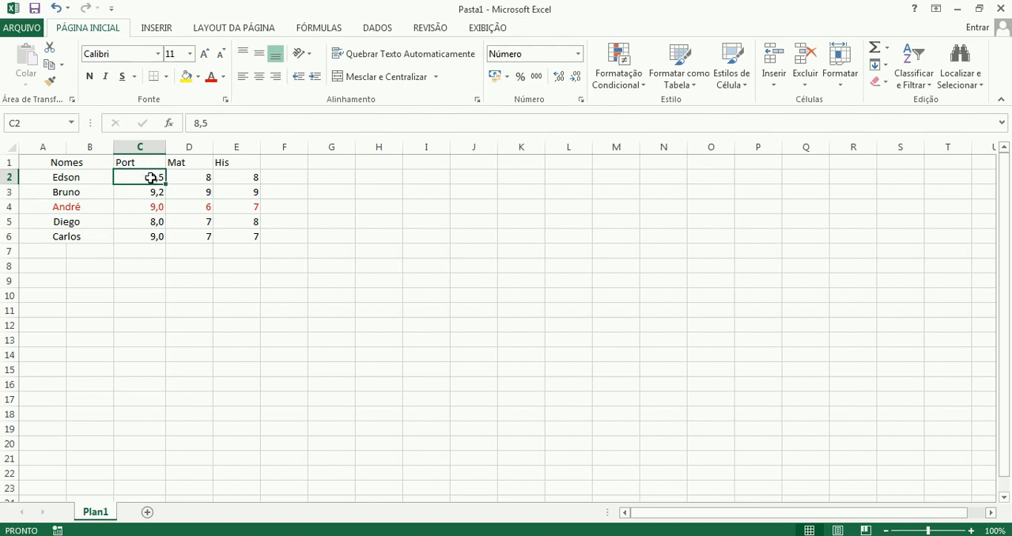
left_click(575, 76)
left_click(153, 192)
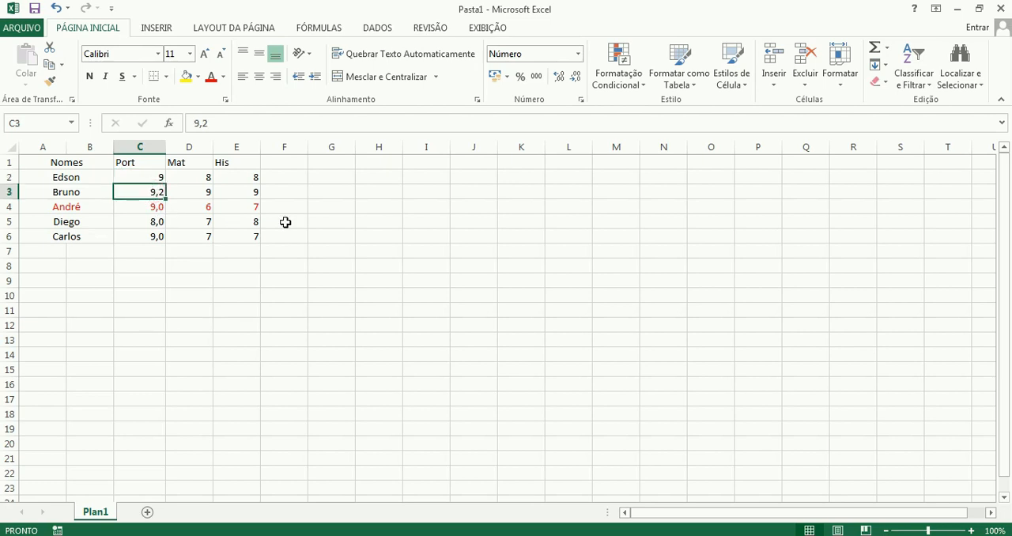
left_click(578, 76)
left_click(144, 176)
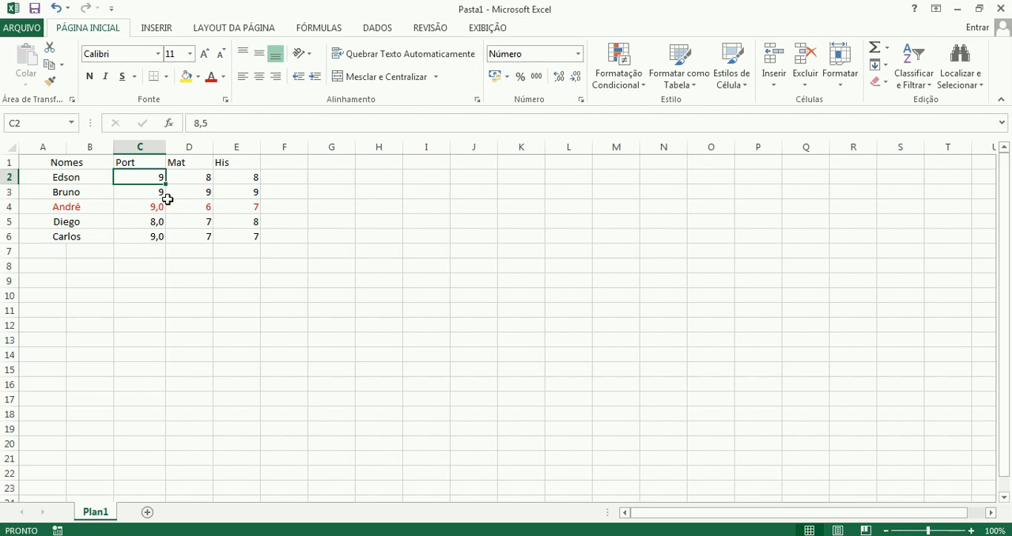
left_click(146, 193)
Restore one decimal place to the Port grades in C2 and C3, one cell at a time.
left_click(154, 177)
left_click(560, 79)
left_click(154, 192)
left_click(559, 76)
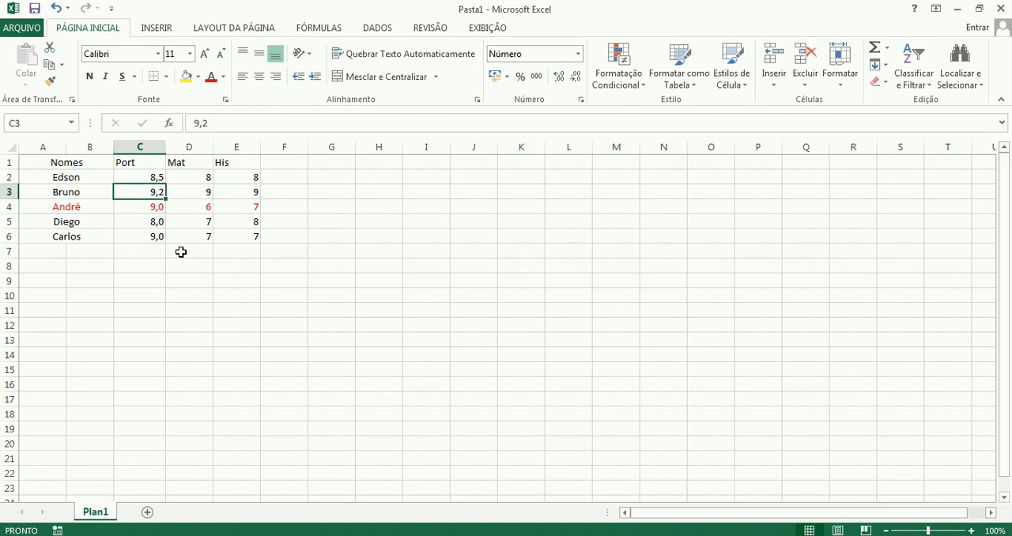
Decrease and increase the decimal places of the Port grade in C4, finishing with one decimal place.
left_click(147, 208)
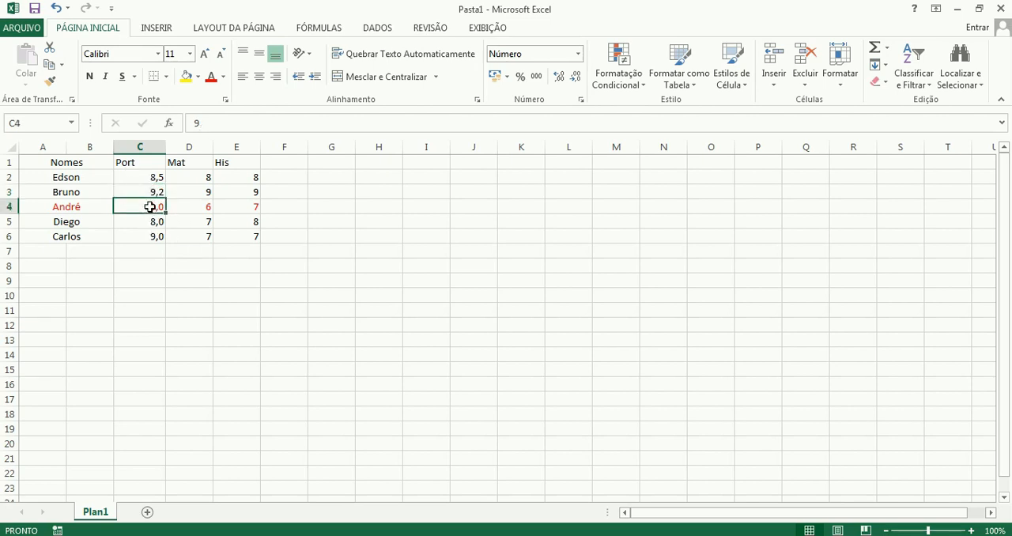
left_click(575, 79)
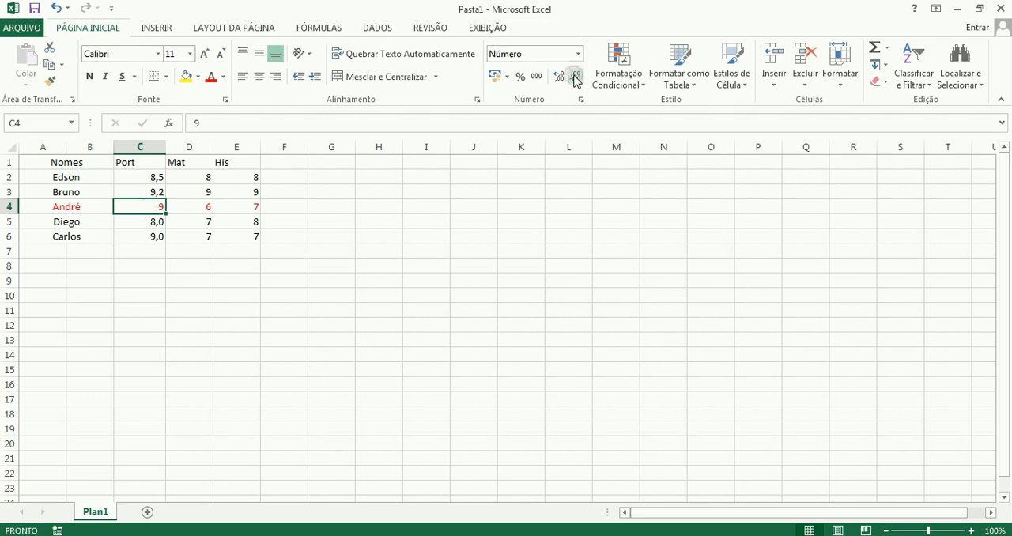
left_click(560, 76)
left_click(560, 76)
left_click(560, 77)
left_click(575, 76)
left_click(575, 76)
left_click(574, 76)
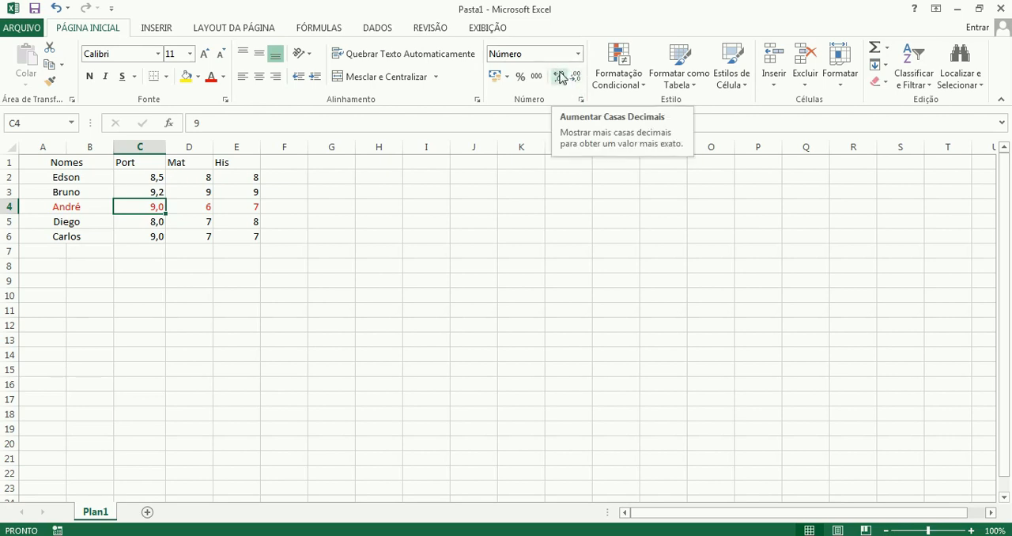
Apply the thousands separator format to the Mat grade in cell D2.
left_click(195, 178)
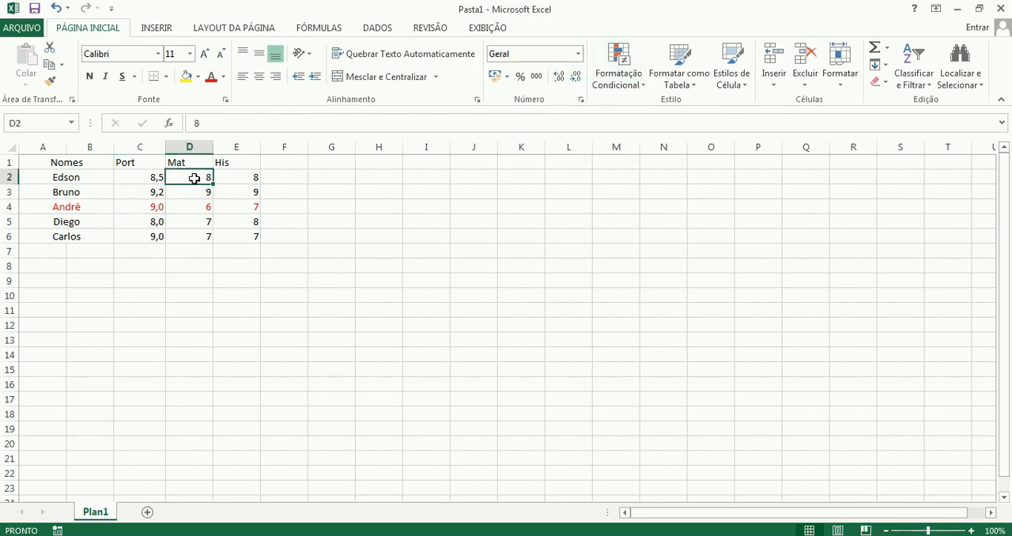
left_click(535, 78)
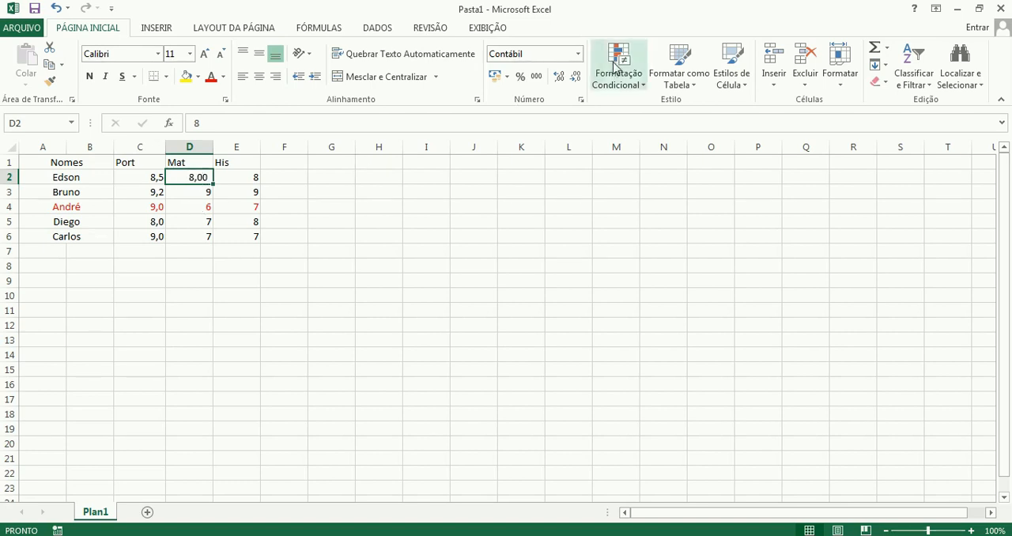
Increase the Mat grade in D2 to five decimal places, and reduce it to one decimal place.
left_click(560, 77)
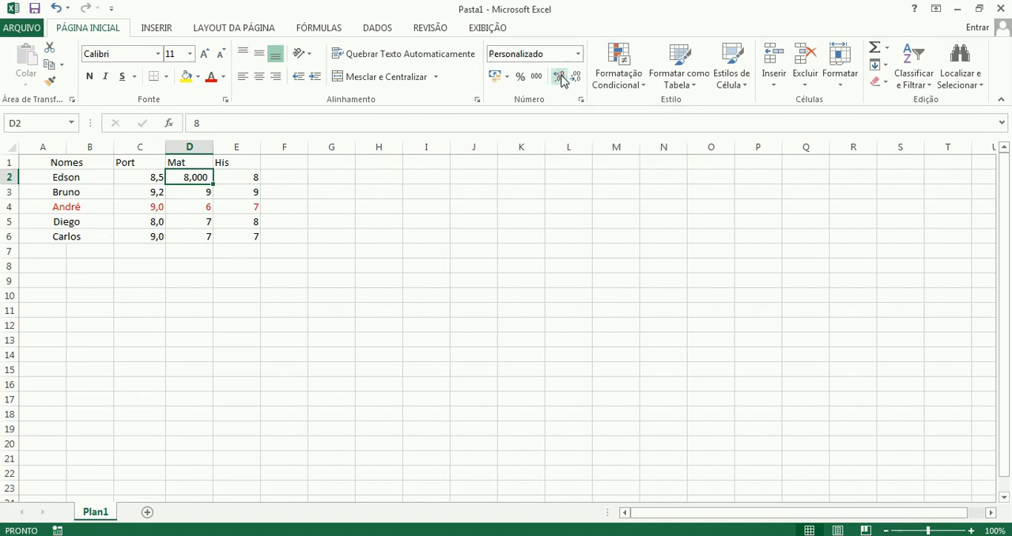
left_click(560, 76)
left_click(560, 77)
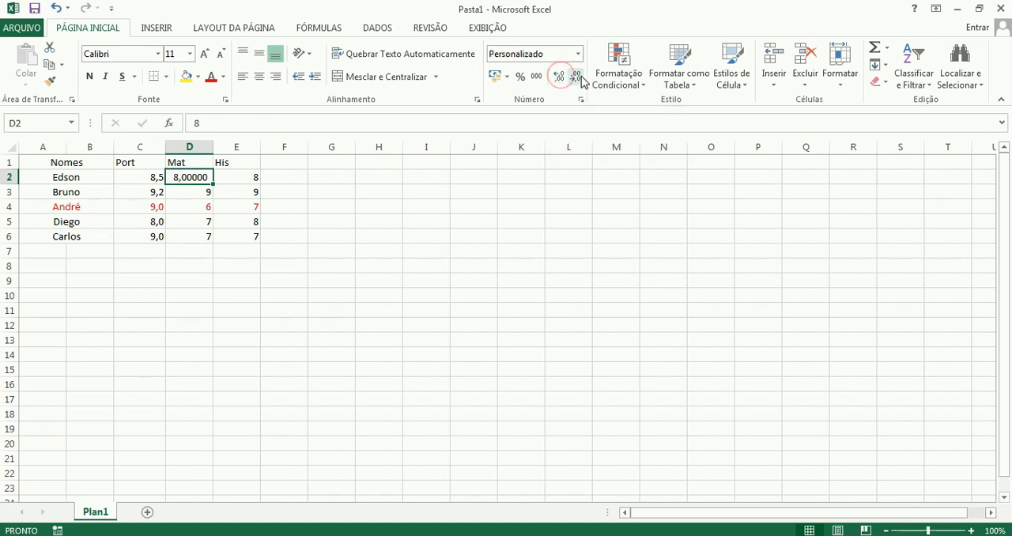
left_click(576, 77)
left_click(576, 76)
left_click(576, 77)
left_click(576, 77)
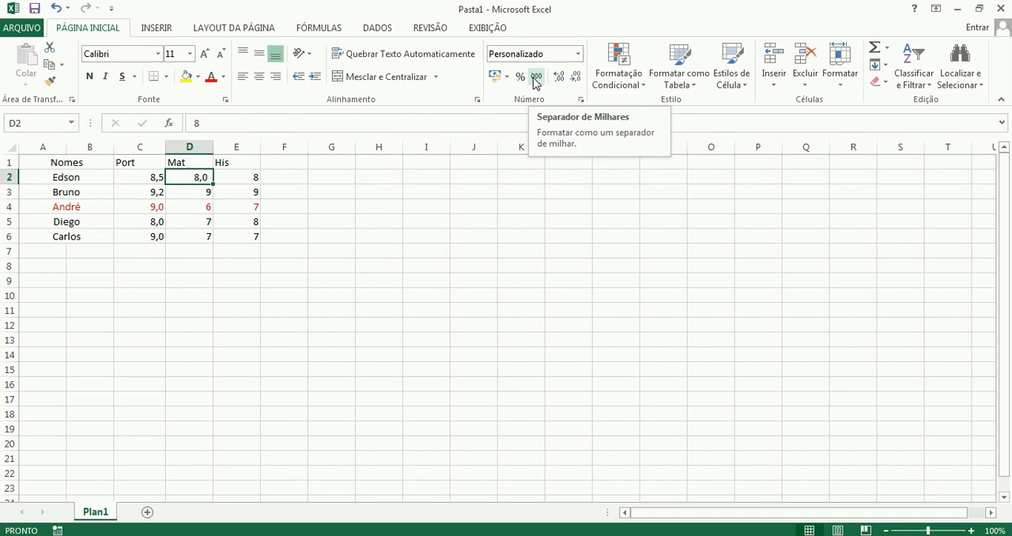
Apply the thousands separator format to the Mat grades in D3:D6 and vary their decimals, finishing with one decimal place.
left_click_drag(201, 194, 203, 237)
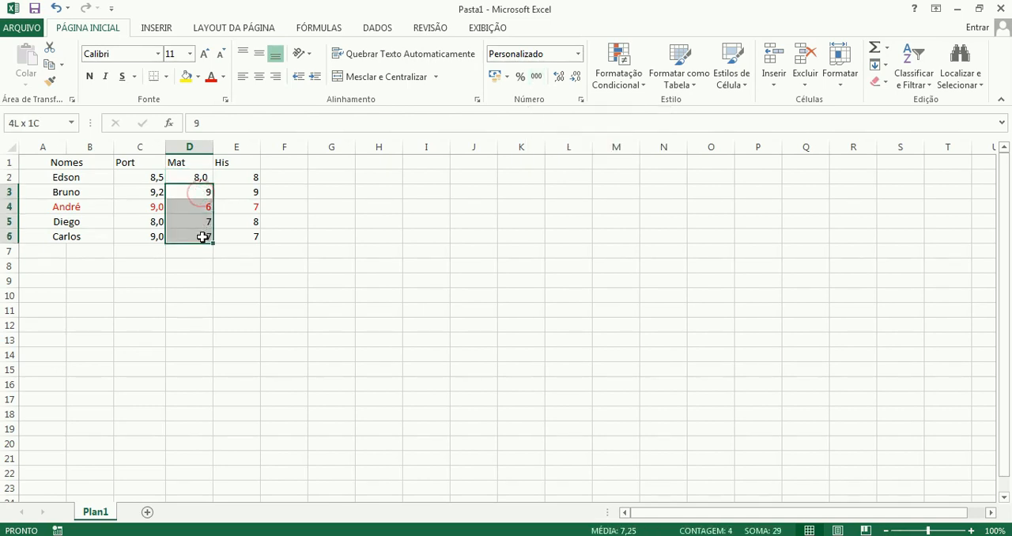
left_click(538, 77)
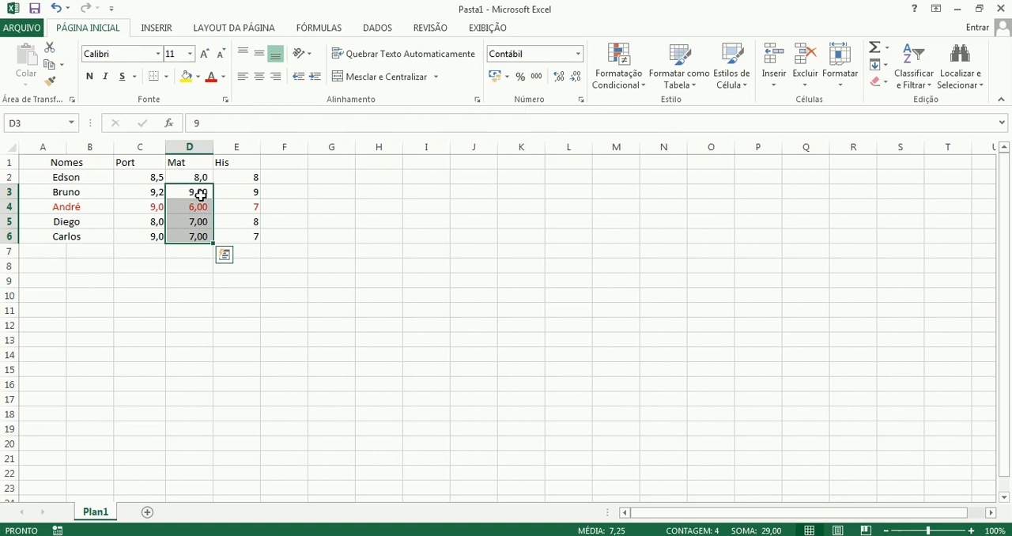
left_click(576, 77)
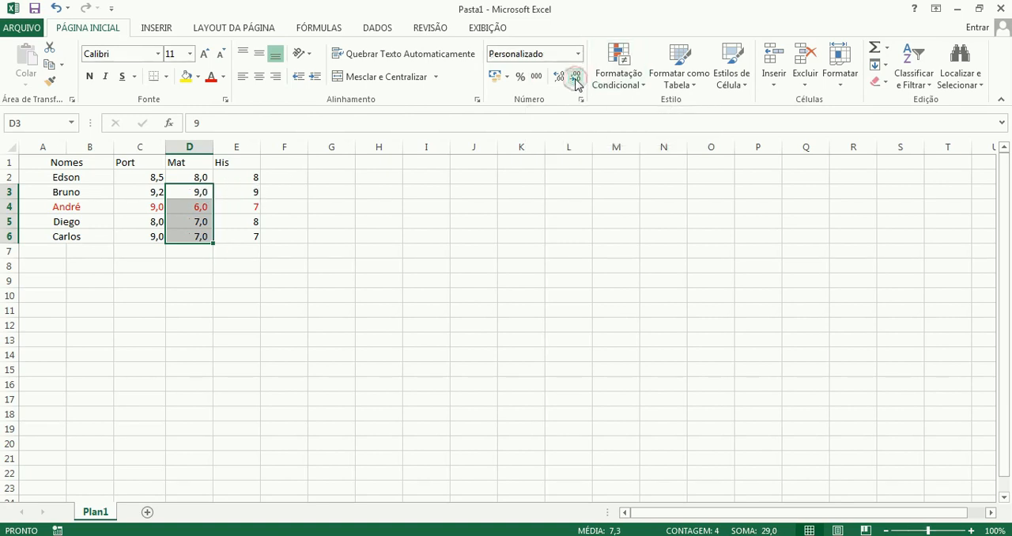
left_click(558, 76)
left_click(558, 76)
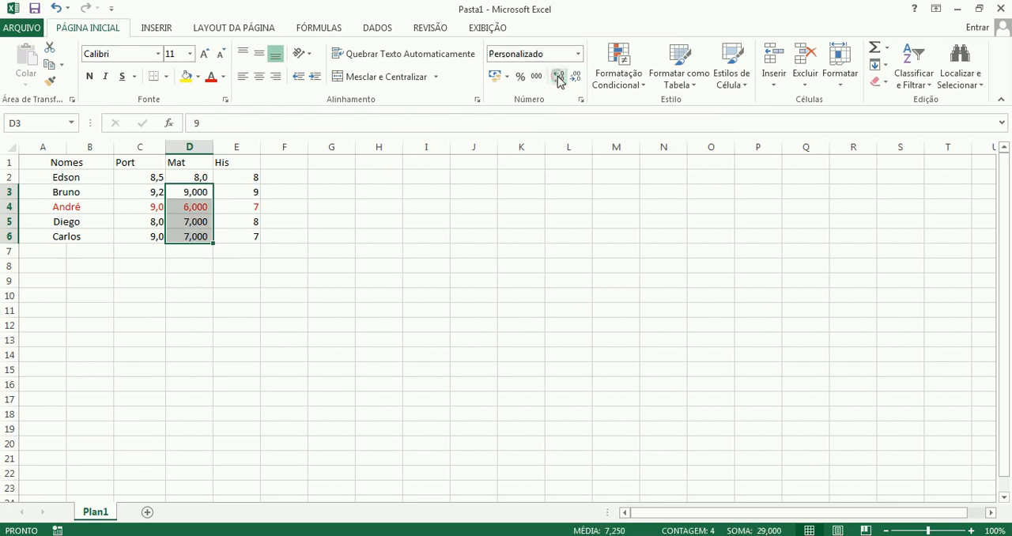
left_click(558, 76)
left_click(574, 79)
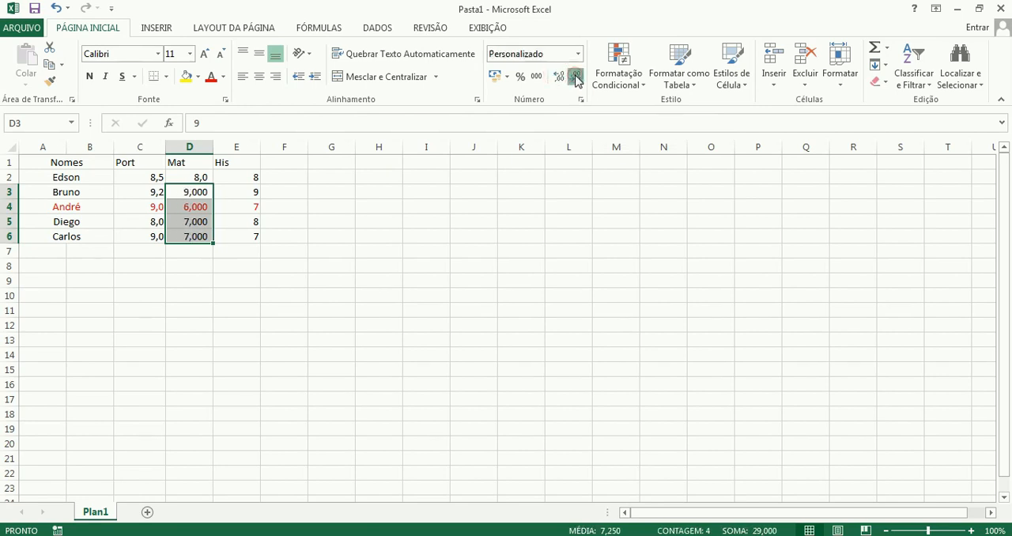
left_click(575, 79)
left_click(576, 79)
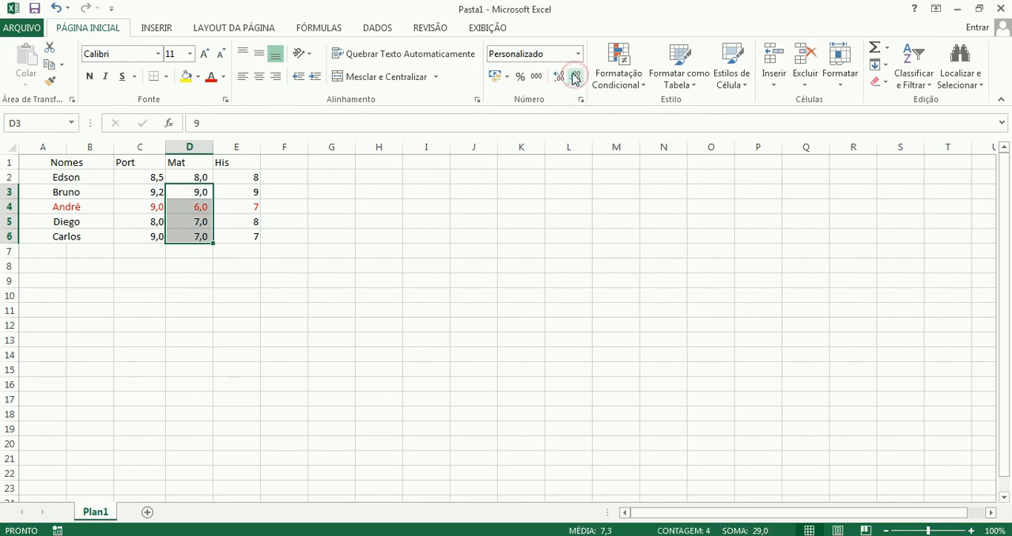
Format the His grade in E2 as a percentage and set it to 8%.
left_click(243, 177)
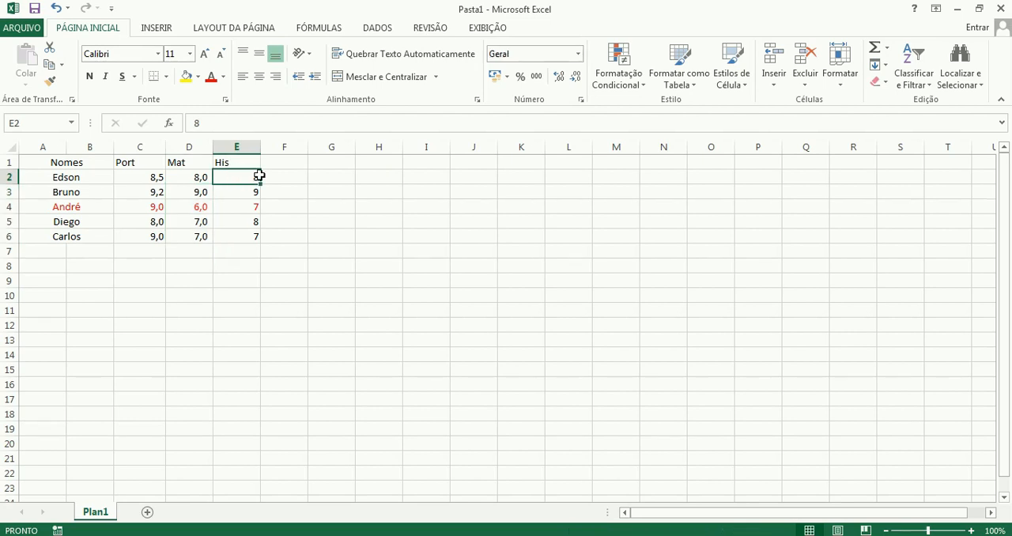
left_click(521, 77)
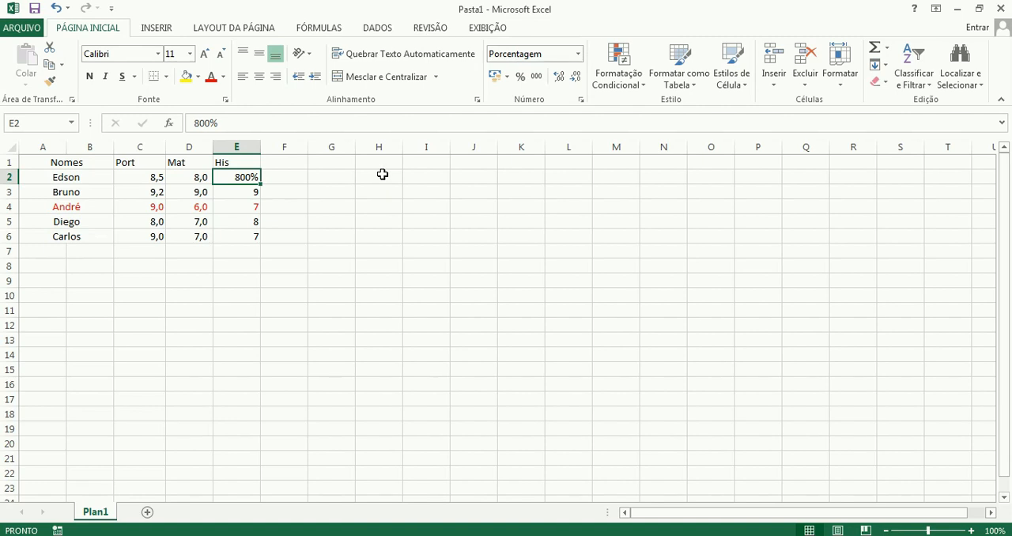
type("8")
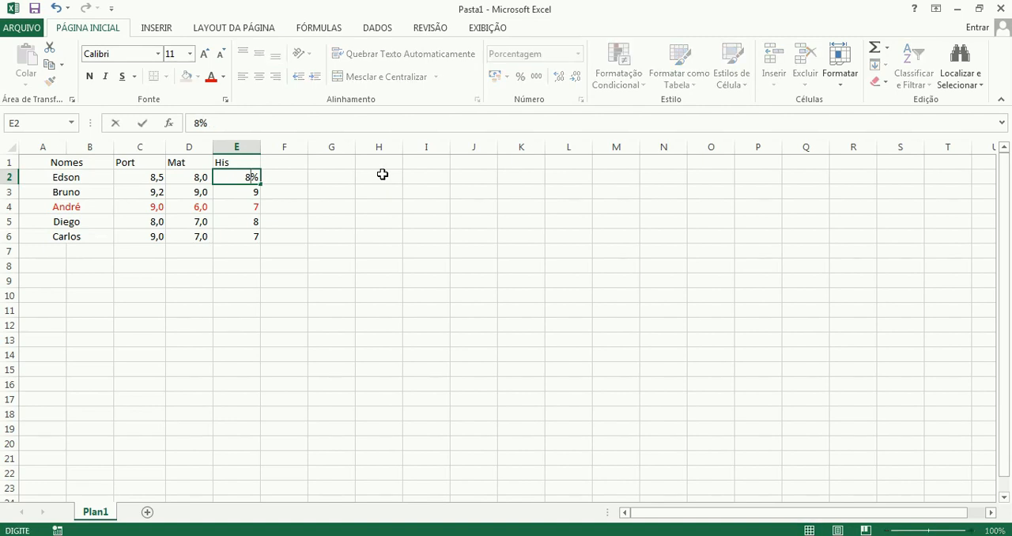
key("Return")
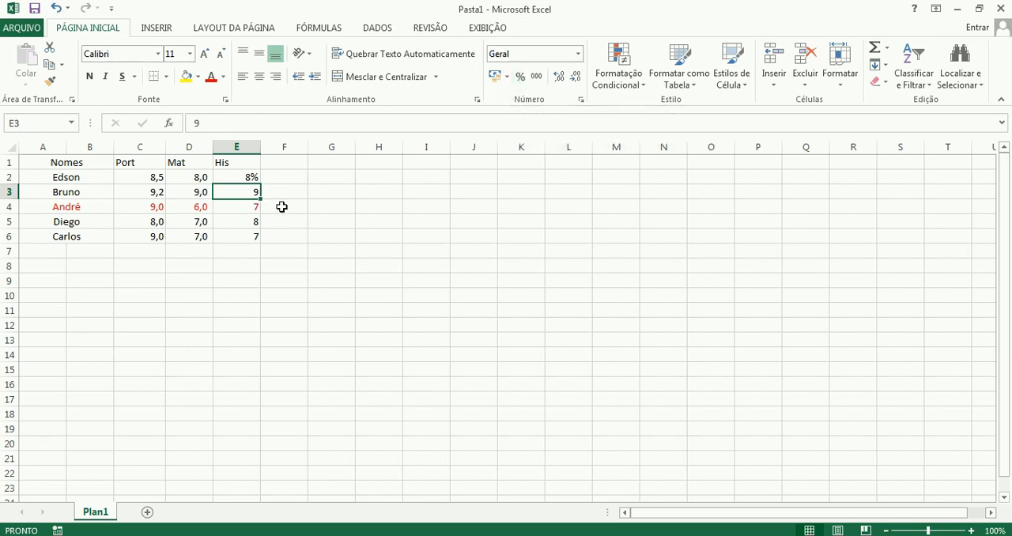
Enter 0,009 as the His grade in E3, format it as a percentage, and compare its stored value with E2.
type("0,")
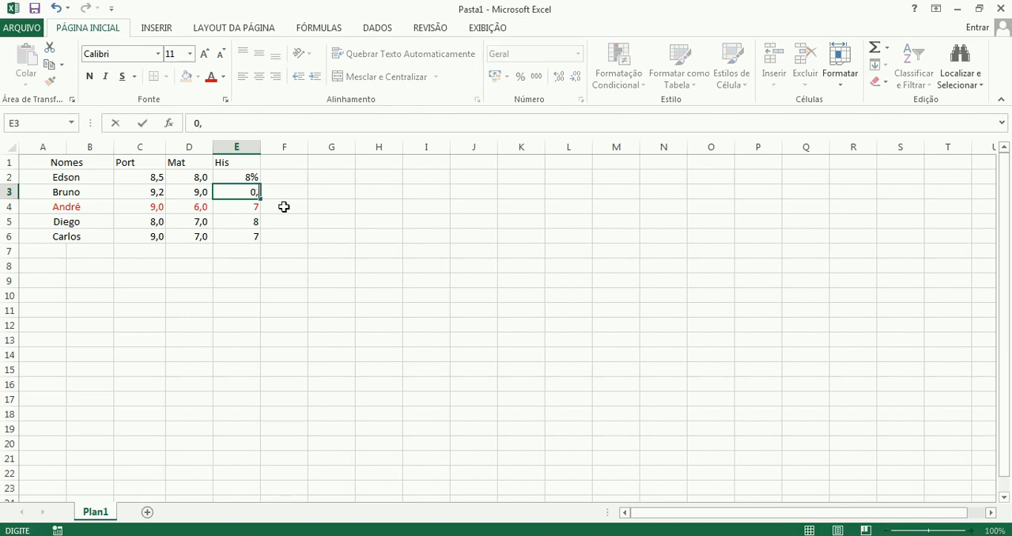
type("009")
key("Return")
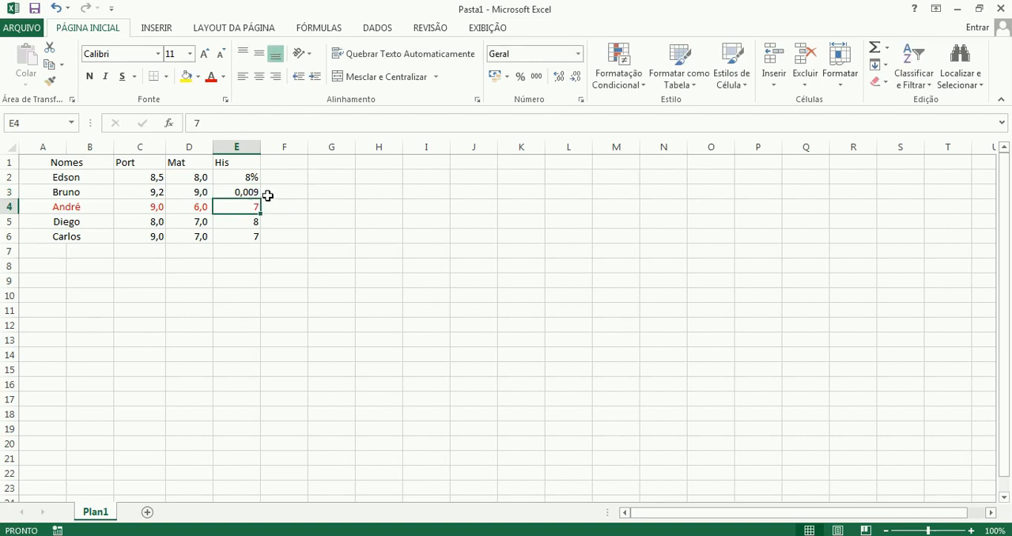
left_click(242, 192)
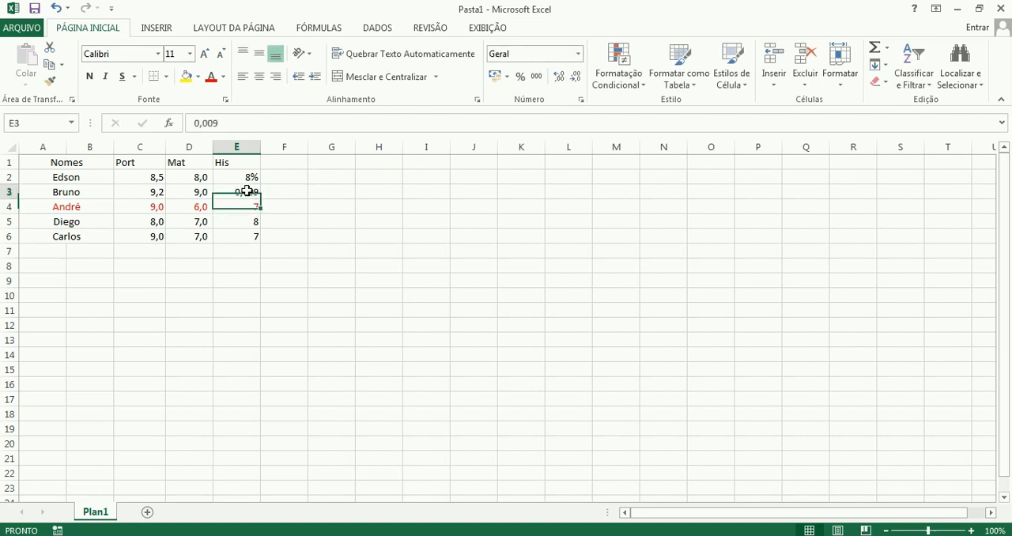
left_click(521, 77)
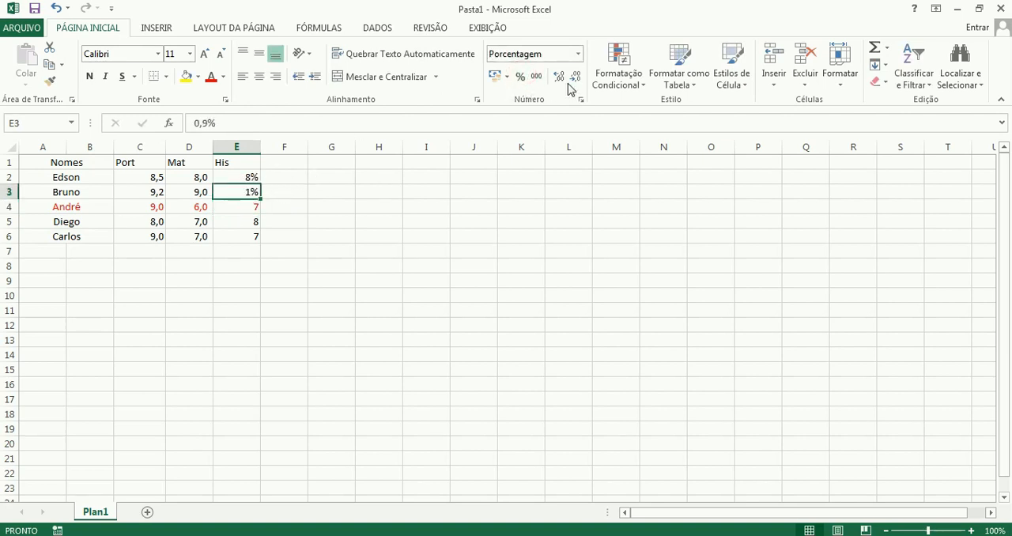
left_click(239, 177)
left_click(240, 191)
left_click(240, 179)
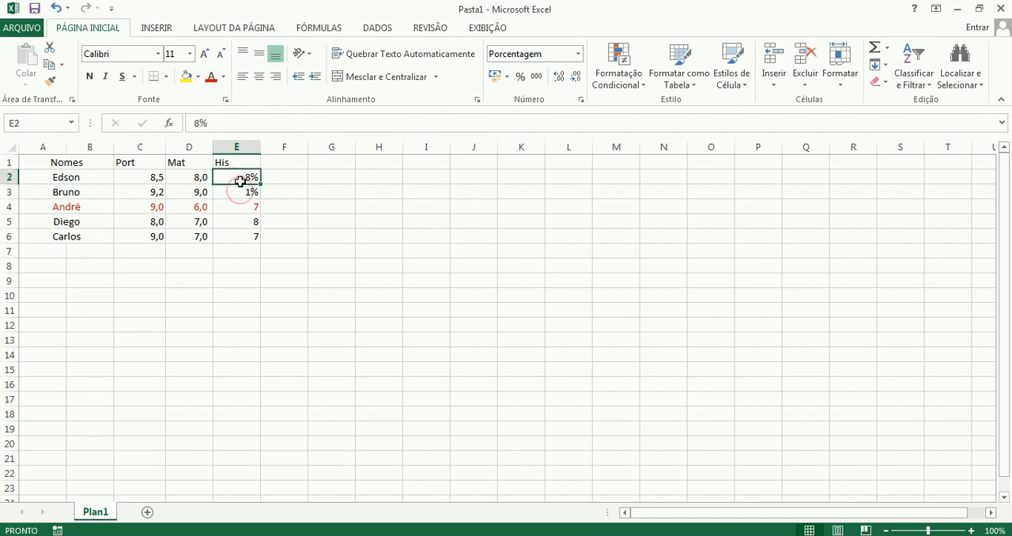
left_click(240, 194)
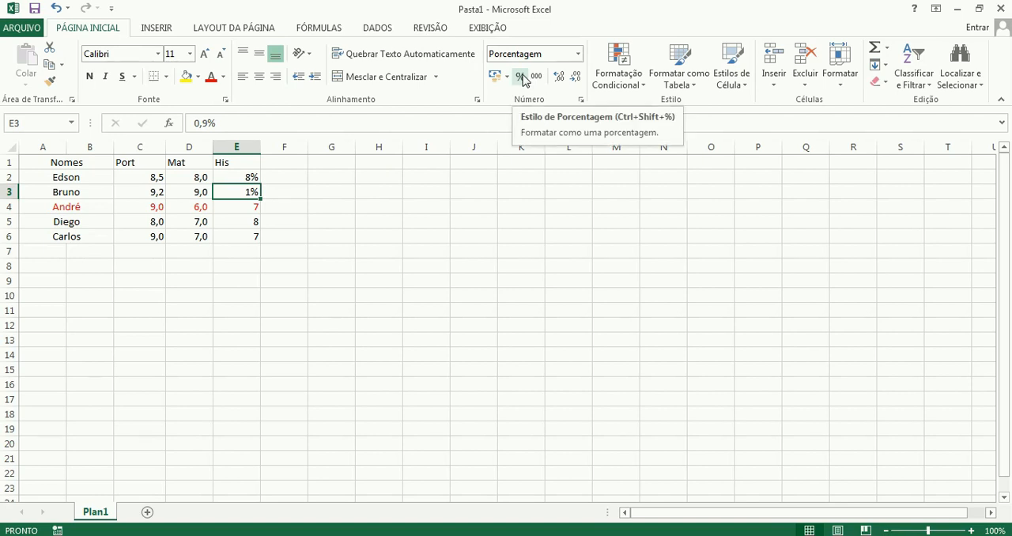
Set the number format of the His grades in E2 and E3 to Geral, one cell at a time.
left_click(238, 177)
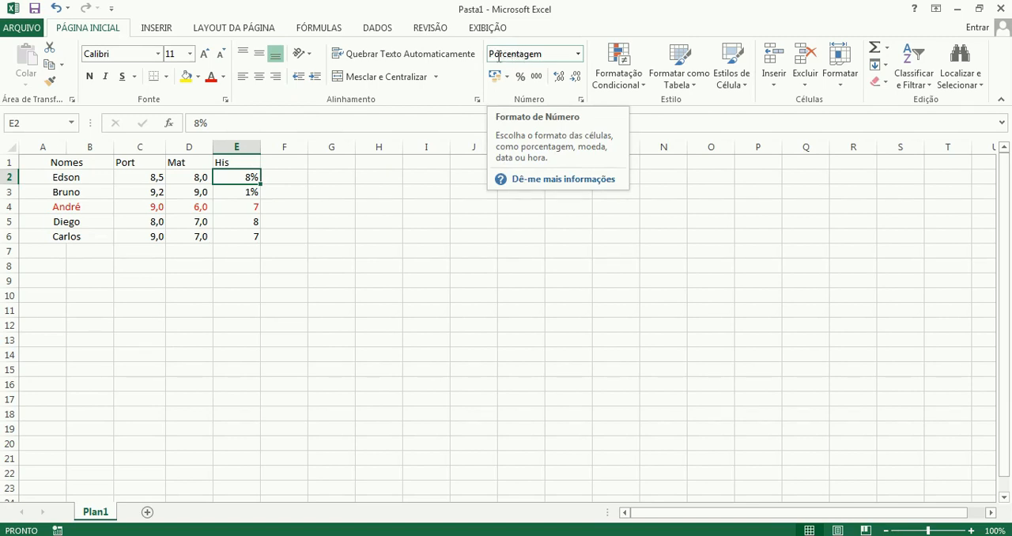
left_click(579, 57)
left_click(542, 88)
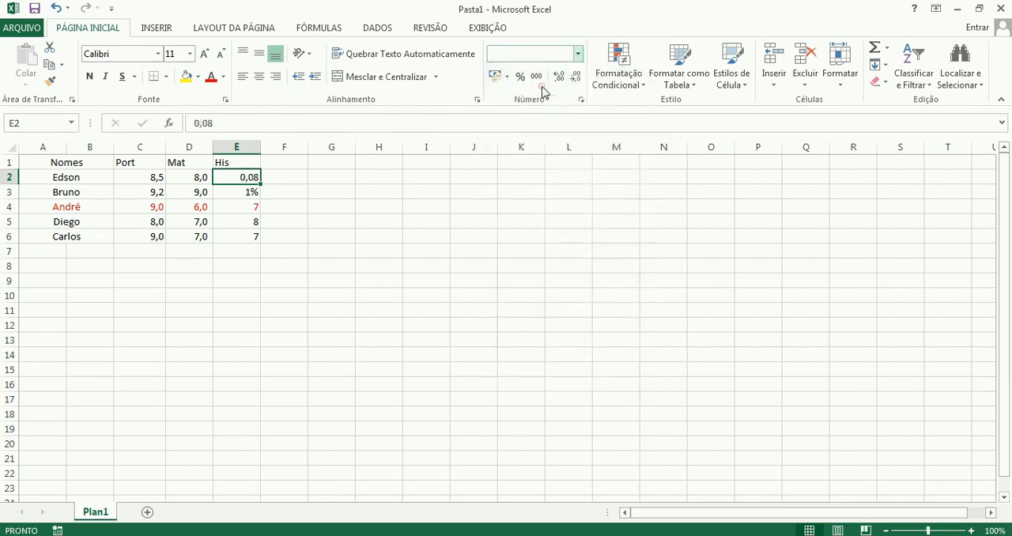
left_click(253, 192)
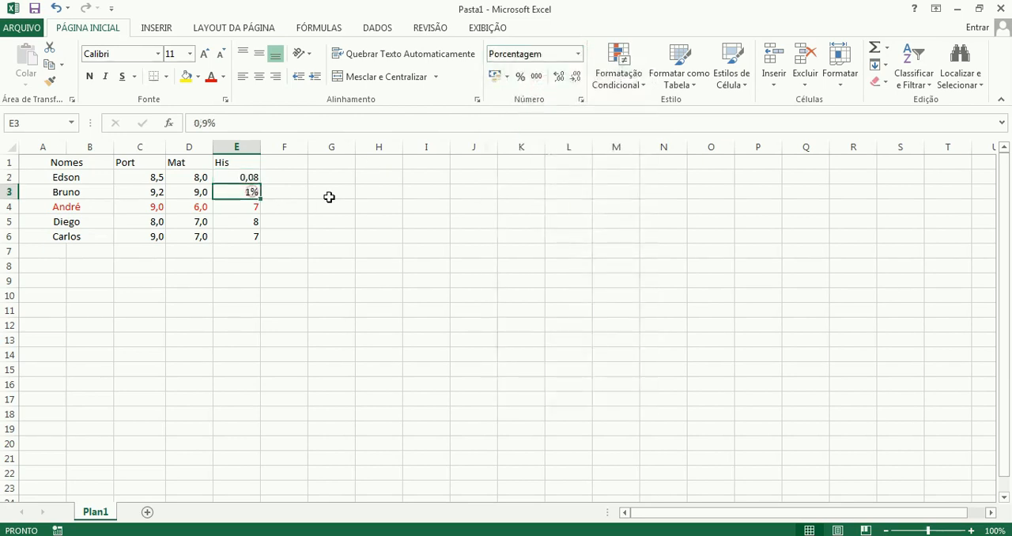
left_click(578, 53)
left_click(555, 83)
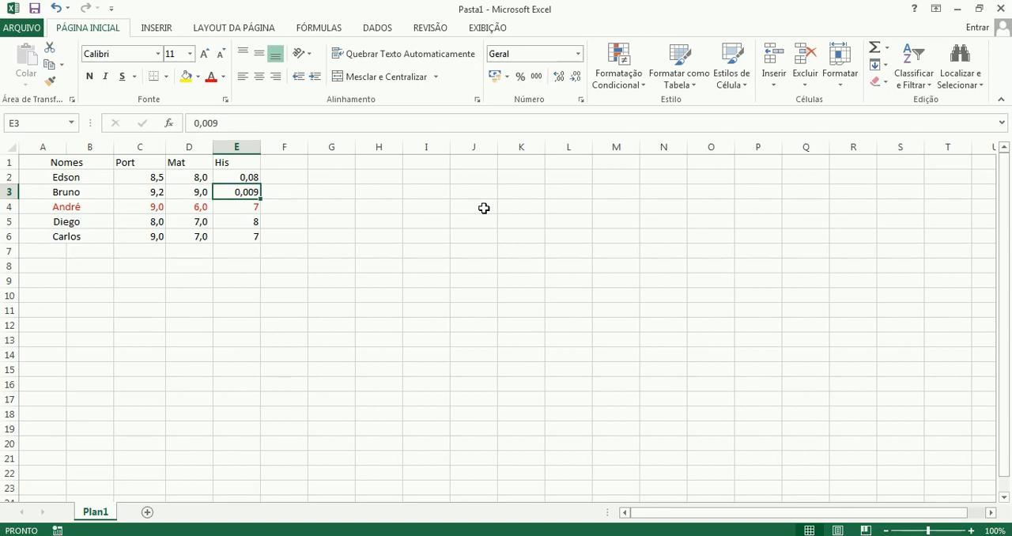
Compare the stored values of E2 and E3, and switch E2 to percentage style and back to the Geral format.
left_click(244, 177)
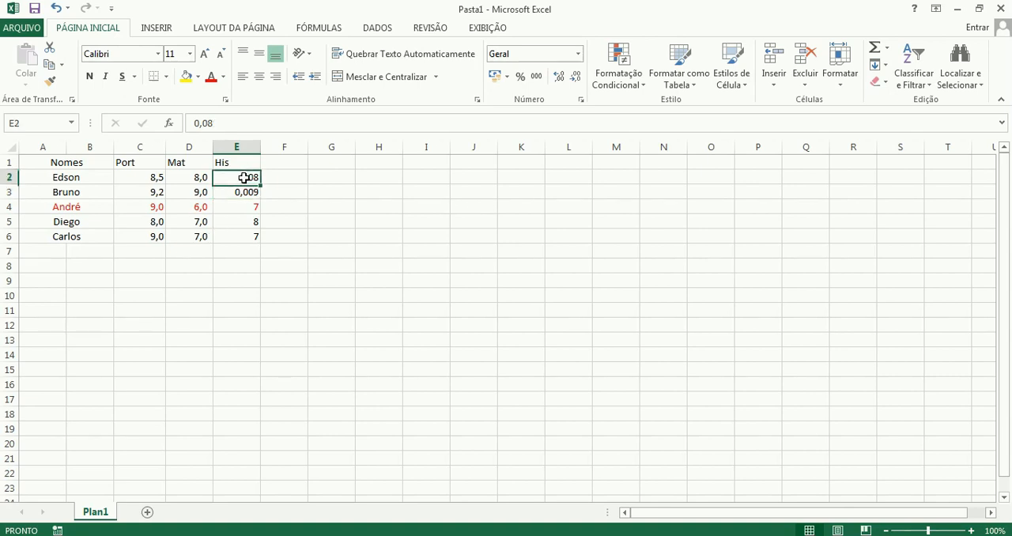
left_click(244, 190)
left_click(245, 176)
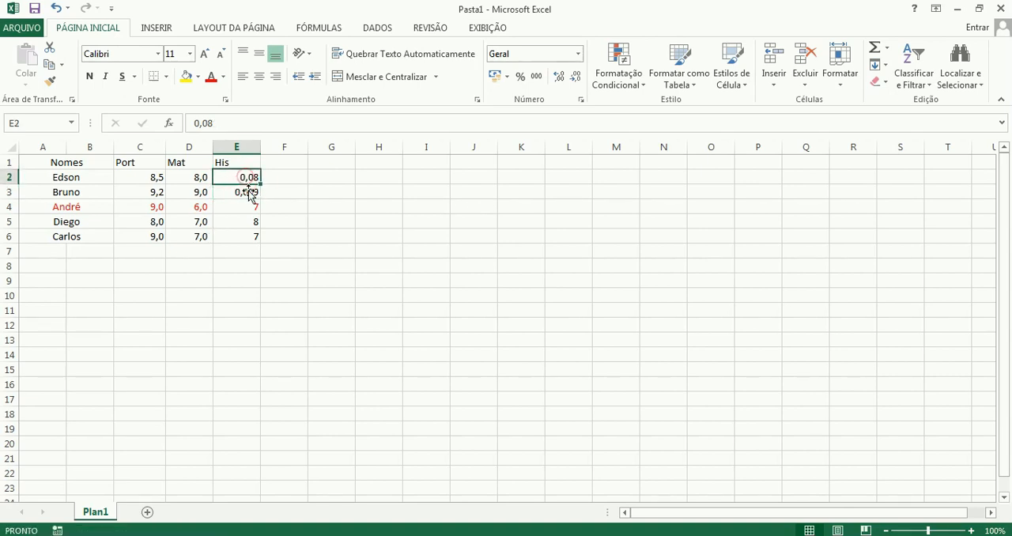
left_click(248, 192)
left_click(249, 178)
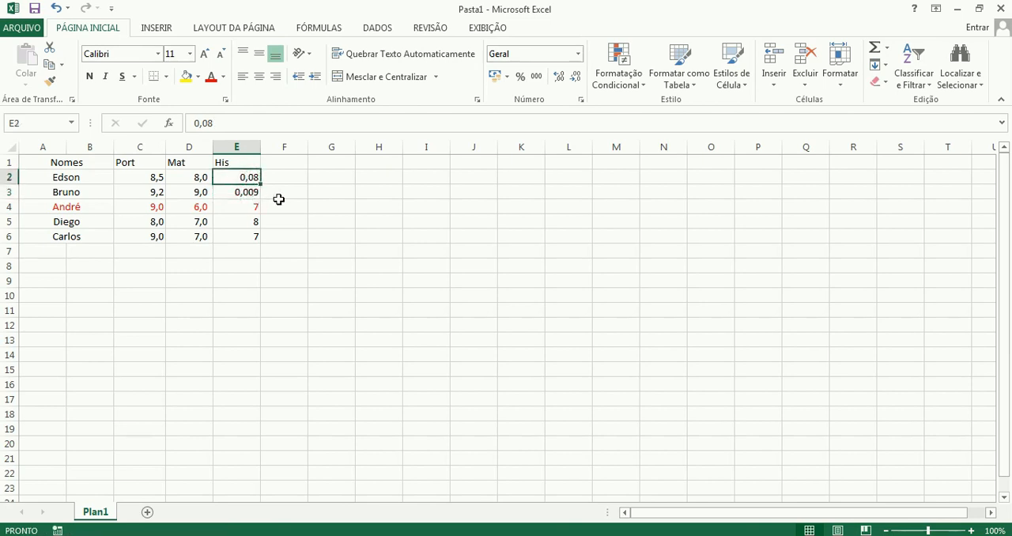
left_click(522, 79)
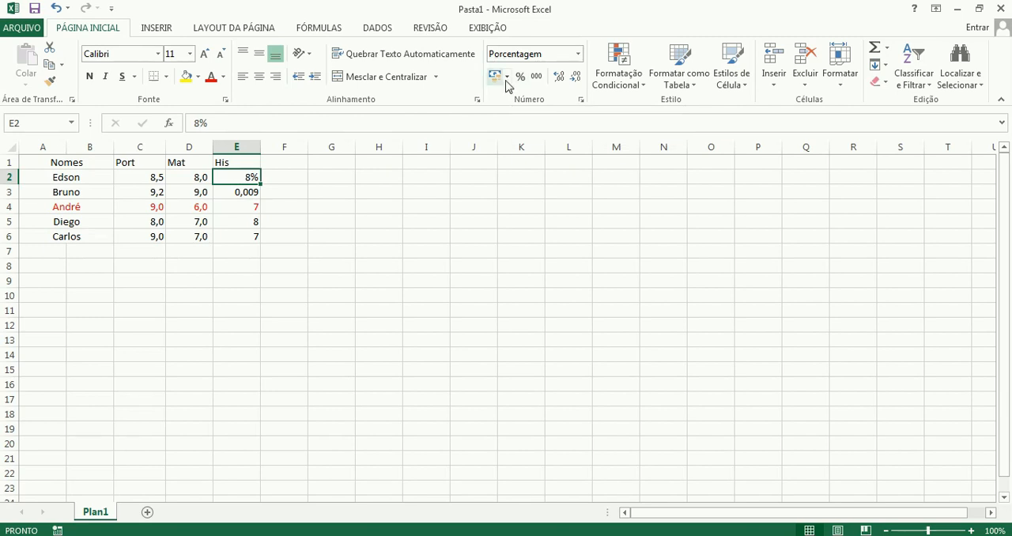
left_click(577, 53)
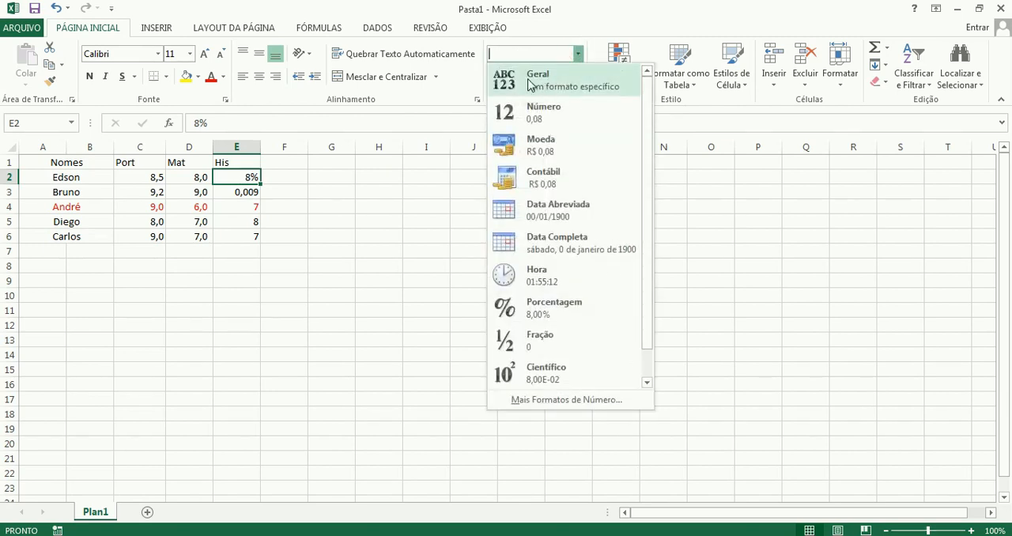
left_click(535, 86)
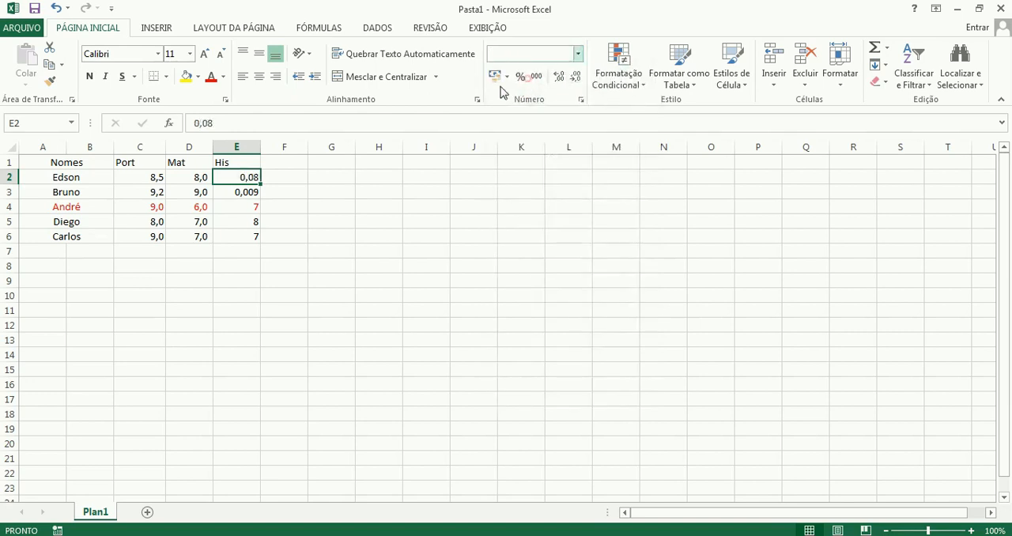
Set the His grade in E3 to 0,09.
left_click(254, 192)
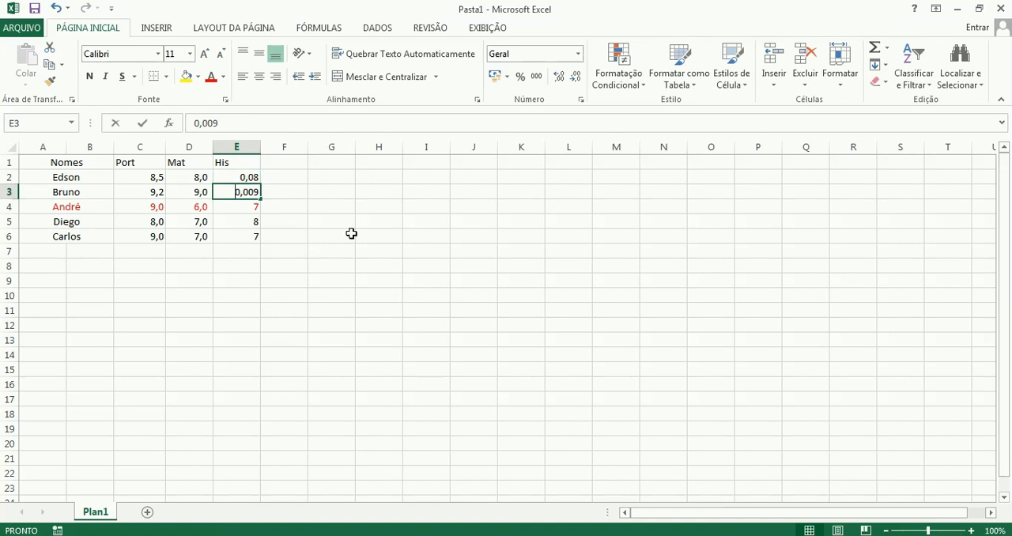
type("0,09")
key("Return")
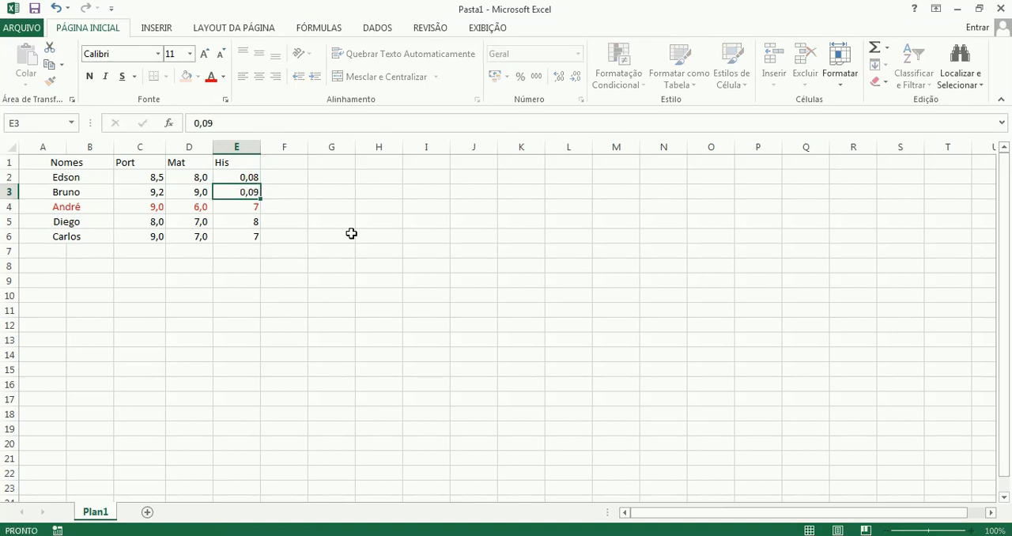
key("Return")
Apply the percentage style to the His grades in E3 and E2, one cell at a time.
left_click(249, 193)
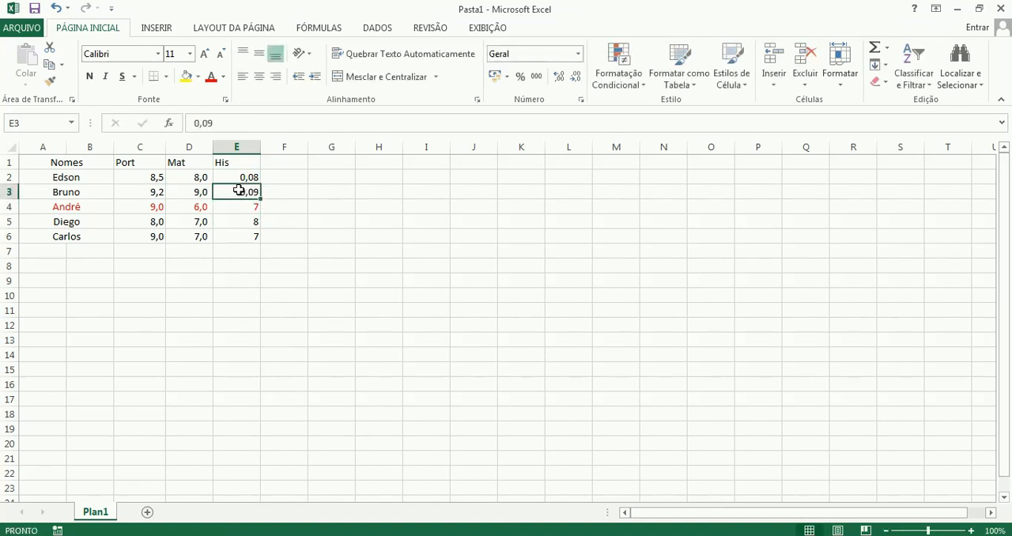
left_click(520, 76)
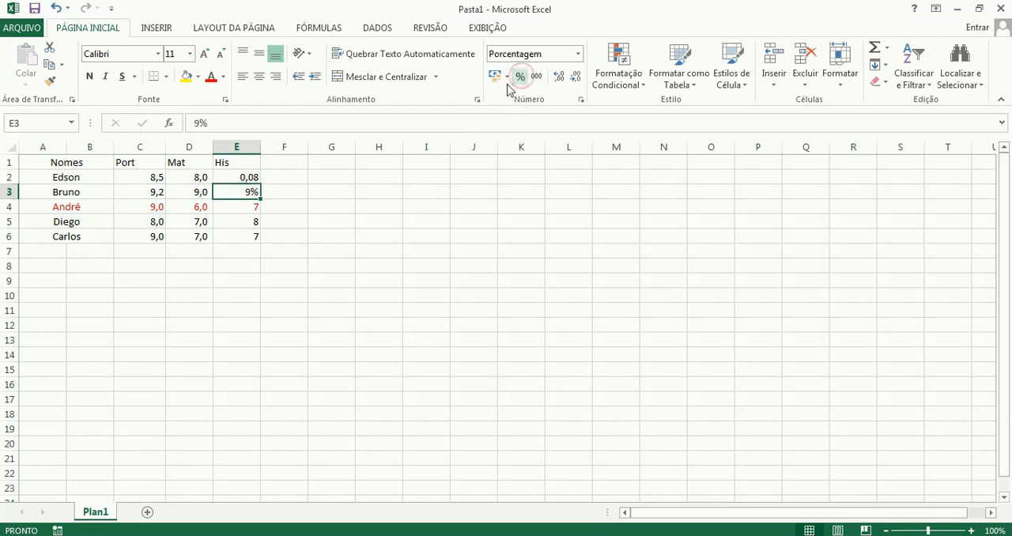
left_click(228, 178)
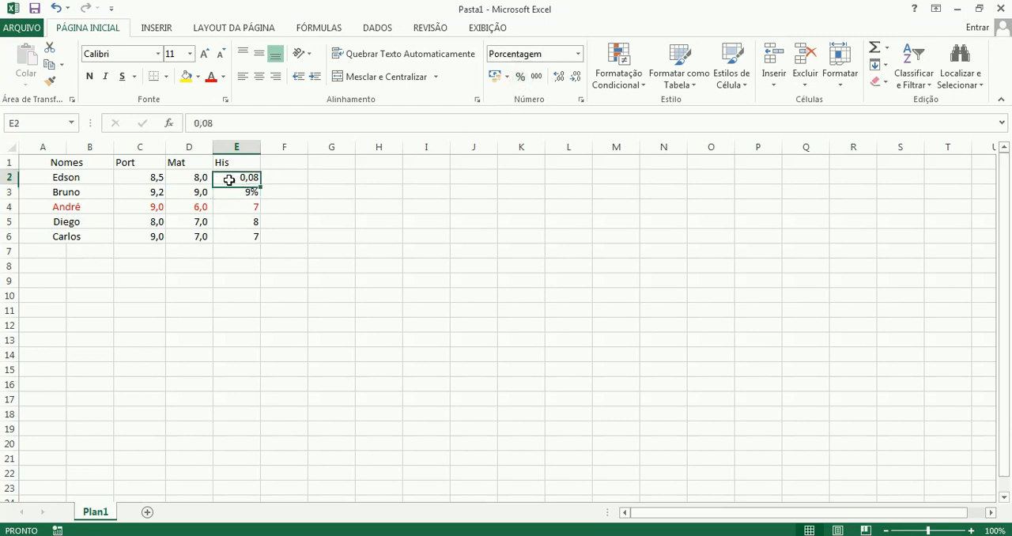
left_click(520, 77)
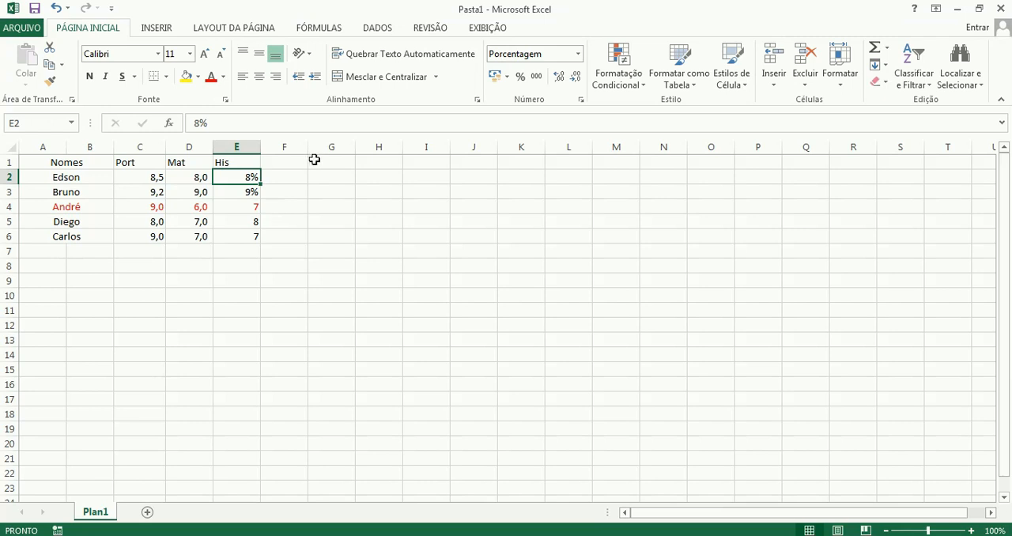
Apply the accounting number format in R$ to the His grades in E4:E6.
left_click(252, 207)
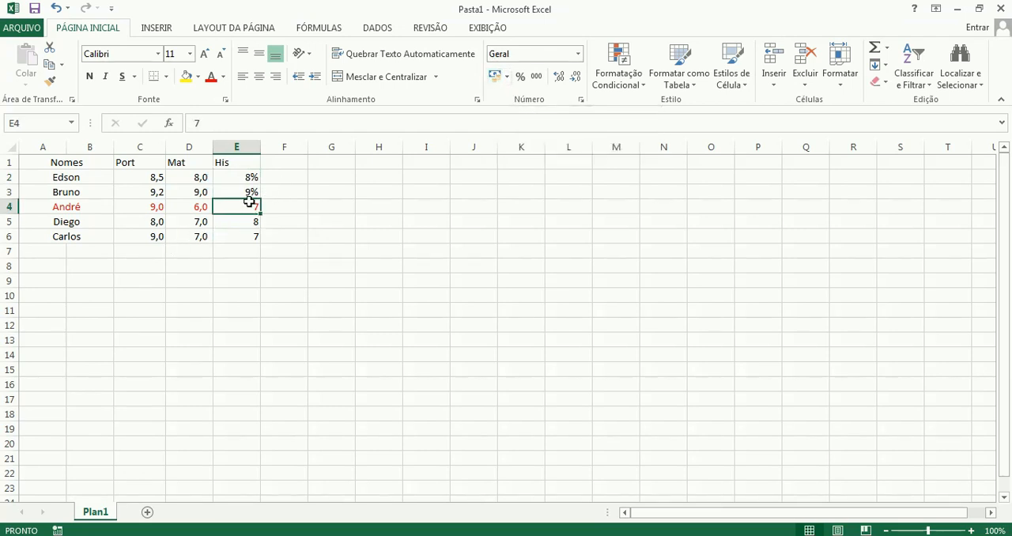
left_click_drag(244, 204, 240, 234)
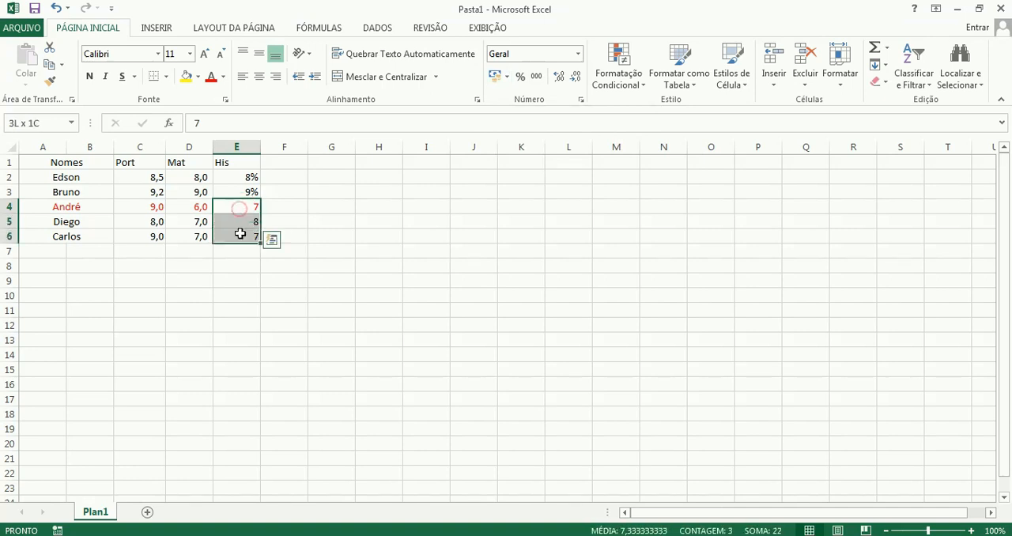
left_click(494, 79)
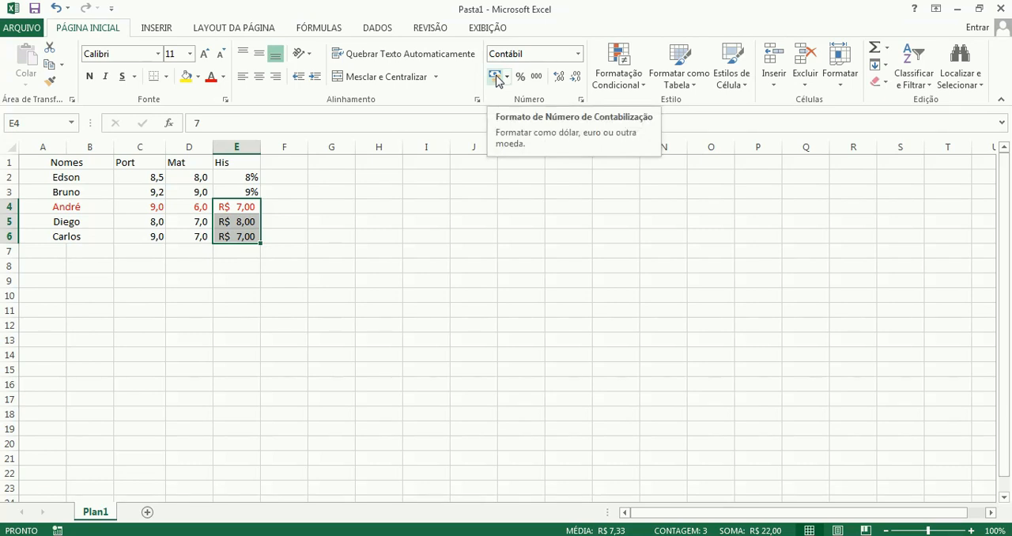
Set the His grades to 7,5 in E4, 9 in E5 and 5,75 in E6.
left_click(238, 210)
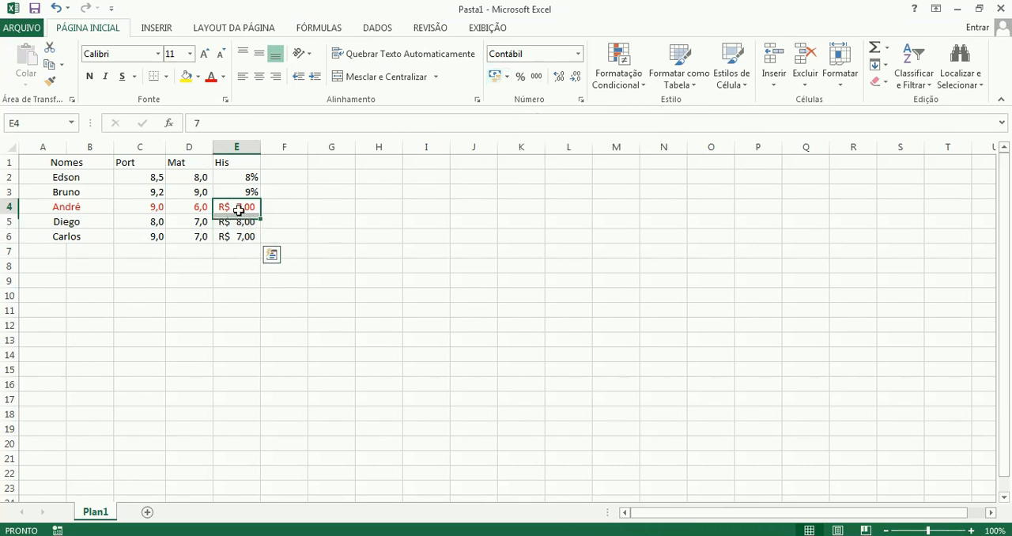
type("7,5")
key("Return")
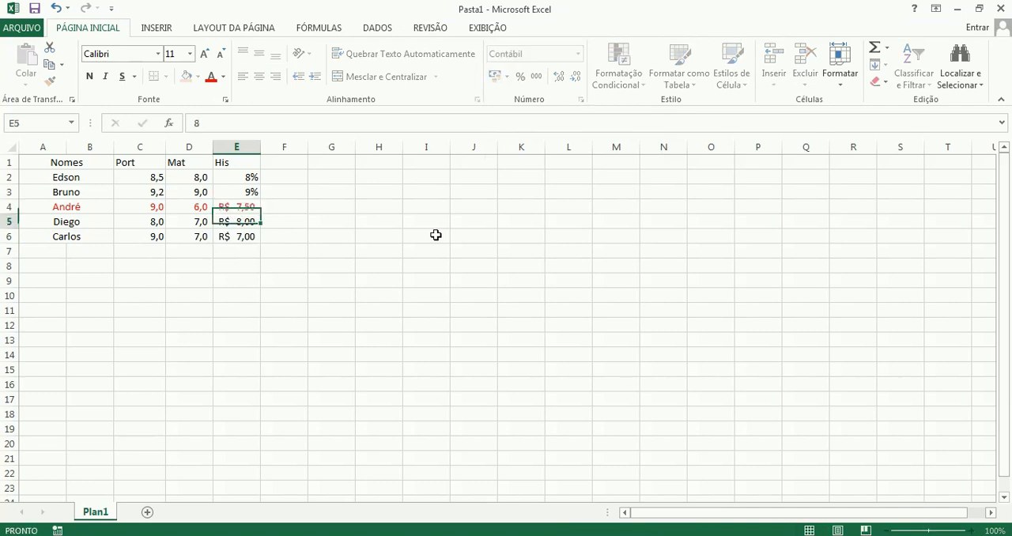
type("9")
key("Return")
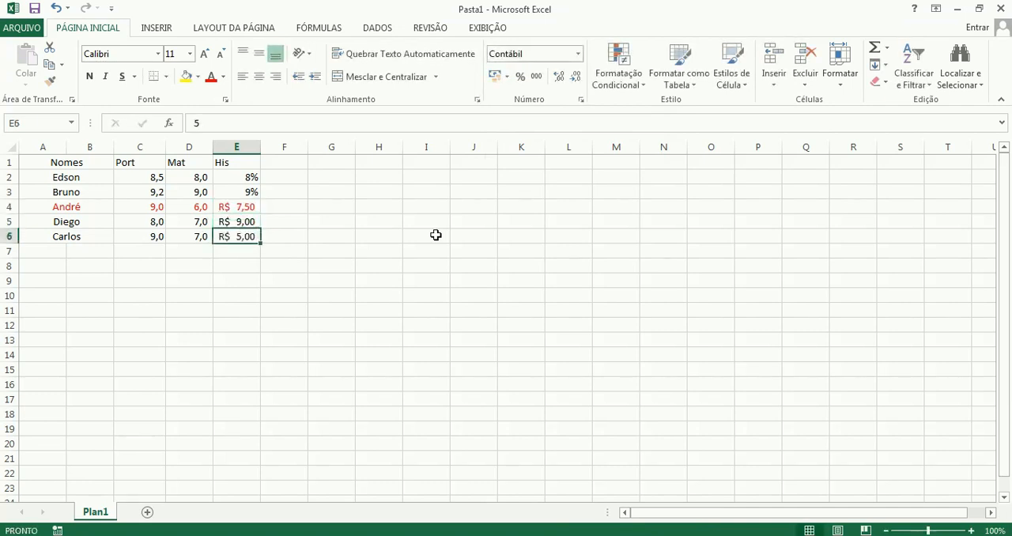
type("5")
key("Return")
key("Up")
type("5,")
key("Return")
Compare the stored values of E4, E5 and E6 with their displayed currency amounts, one cell at a time.
key("Up")
key("Up")
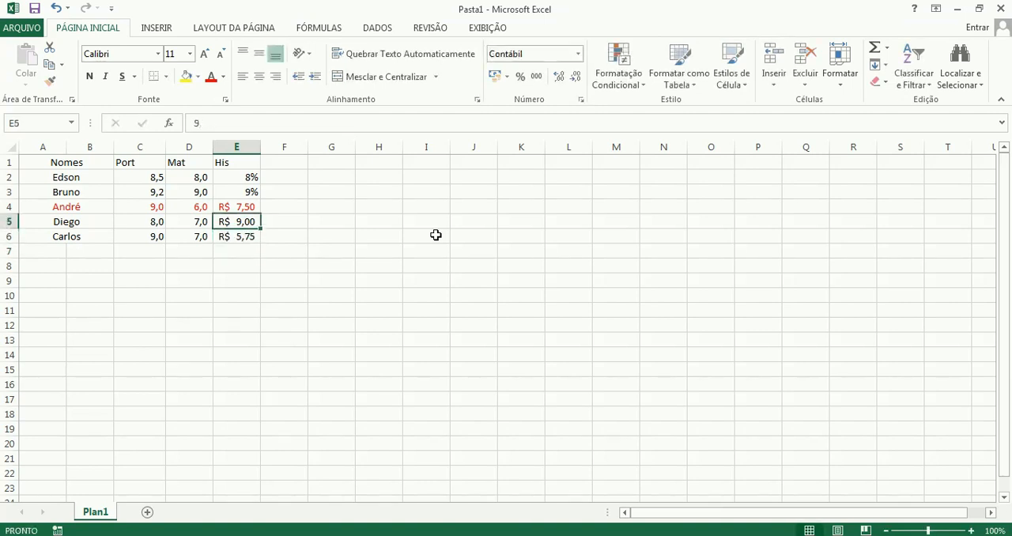
left_click(241, 208)
left_click(234, 234)
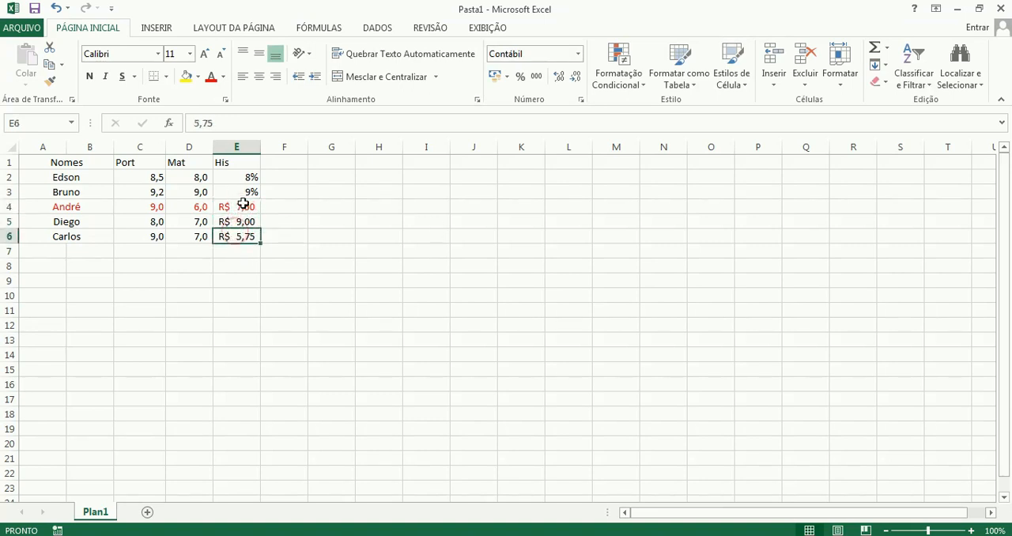
left_click(244, 205)
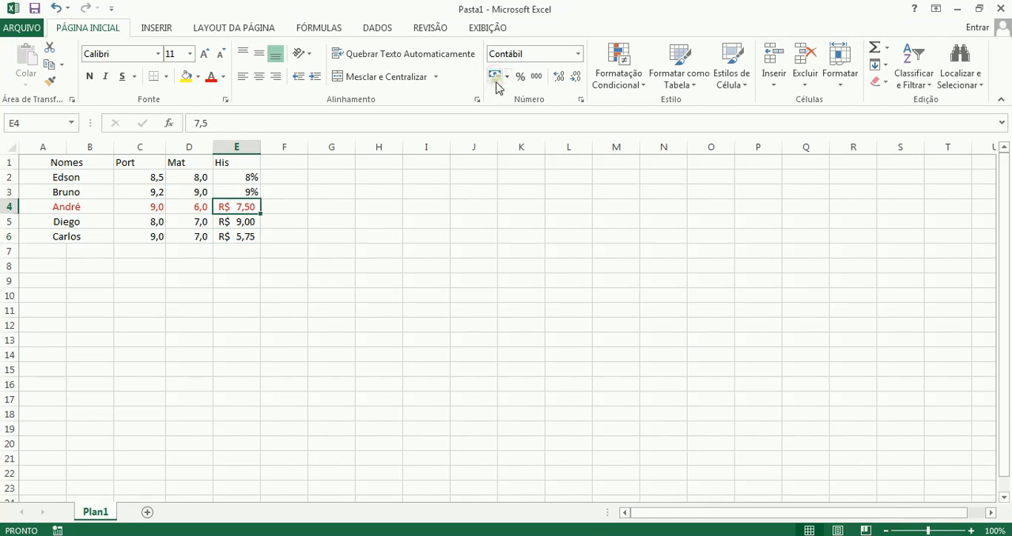
left_click(243, 221)
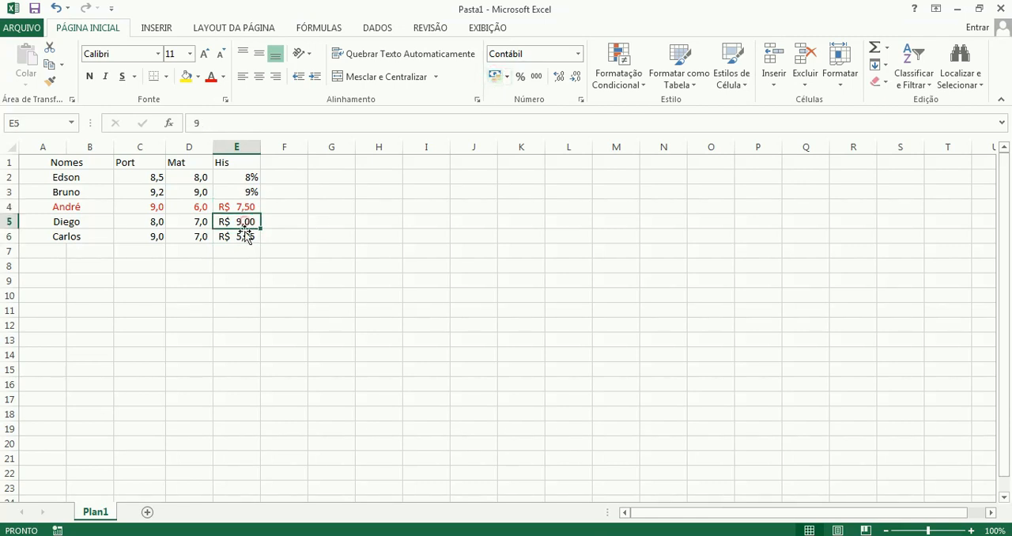
left_click(245, 234)
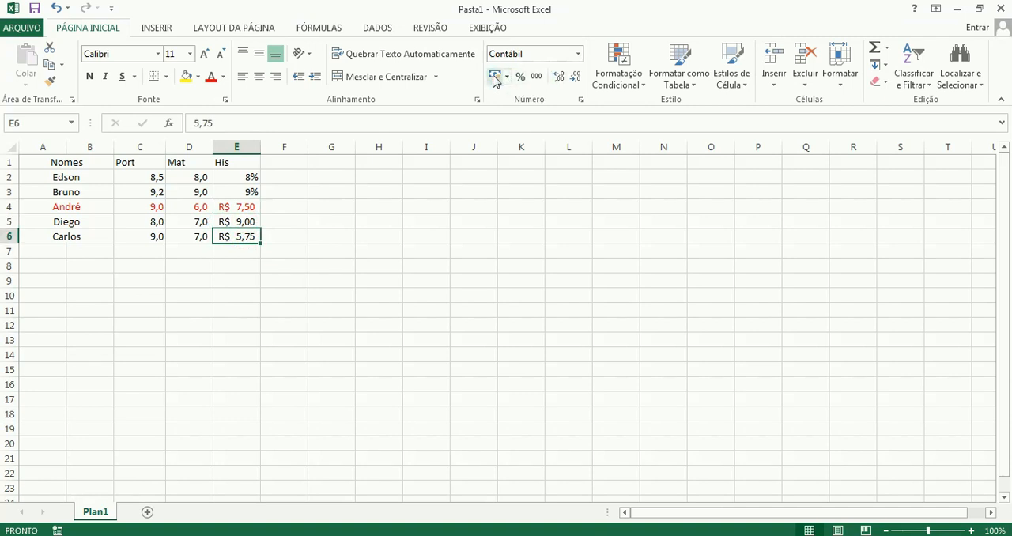
left_click(241, 209)
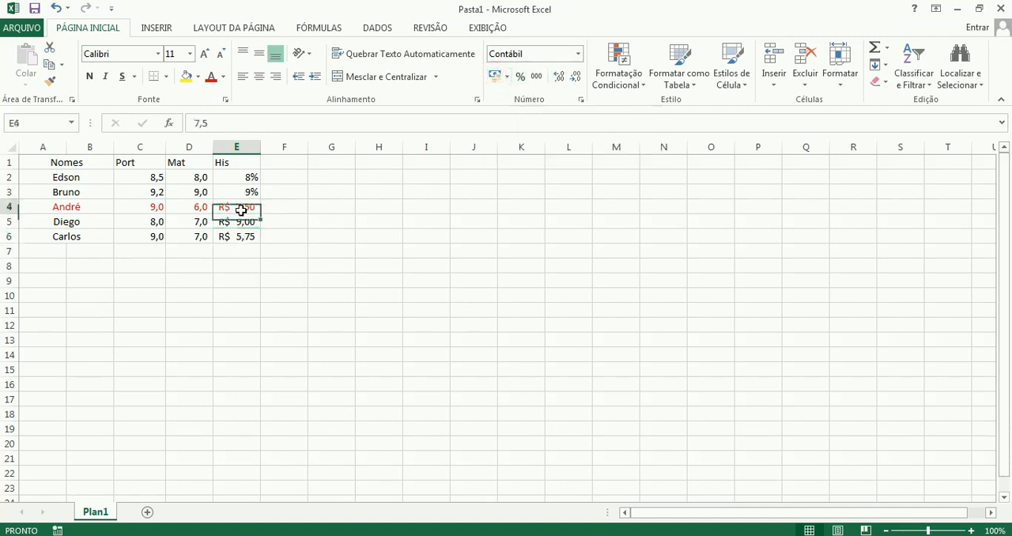
left_click(243, 220)
left_click(242, 237)
left_click(242, 207)
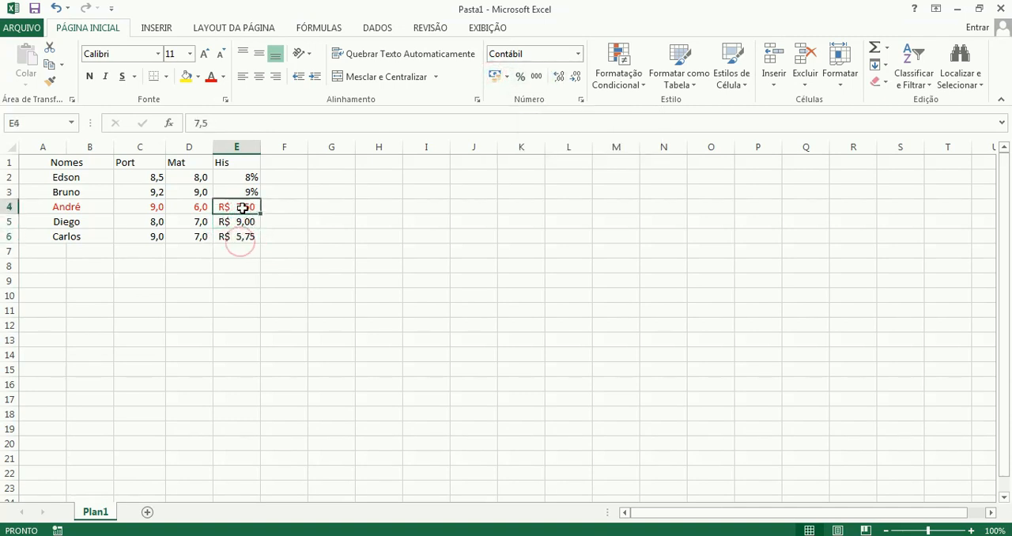
Set the number format of the His grades in E4:E6 to Geral.
left_click_drag(242, 207, 242, 236)
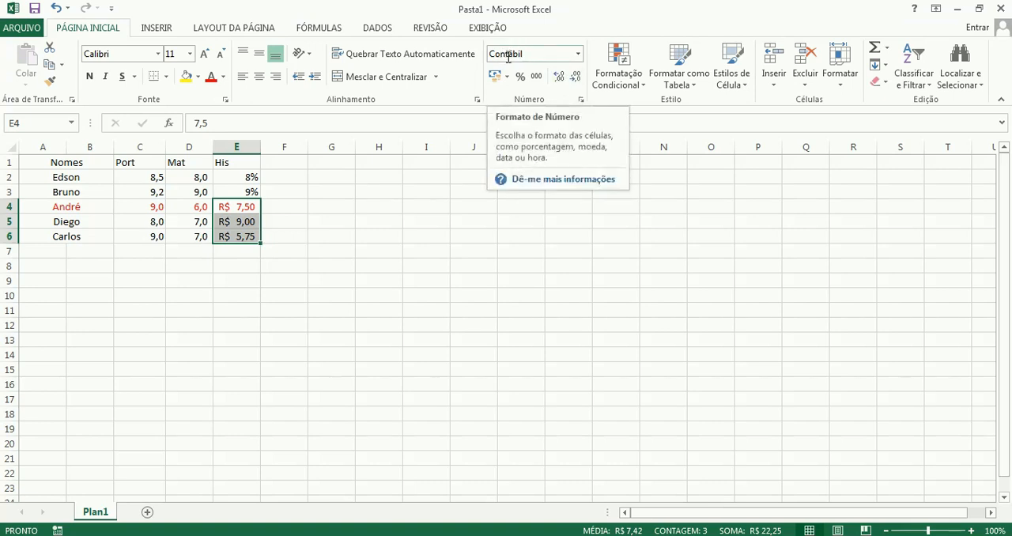
left_click(578, 53)
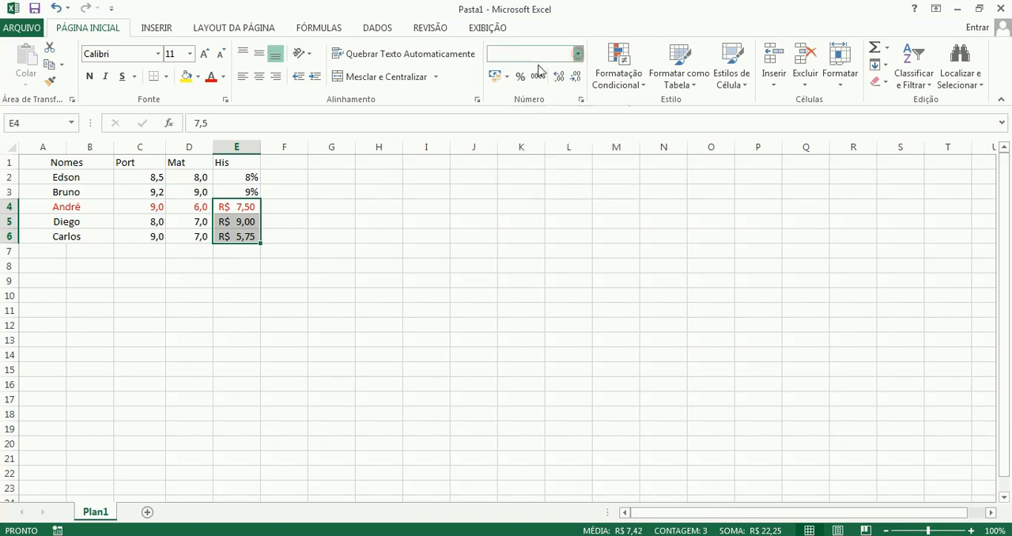
left_click(531, 79)
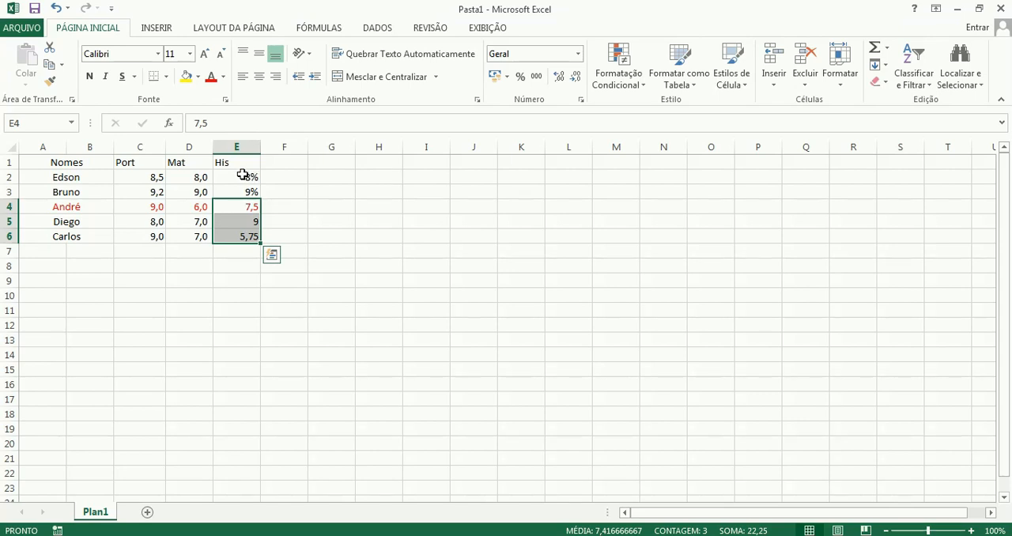
Set the number format of all Port, Mat and His grades in C2:E6 to Geral and deselect the range.
left_click_drag(243, 174, 237, 234)
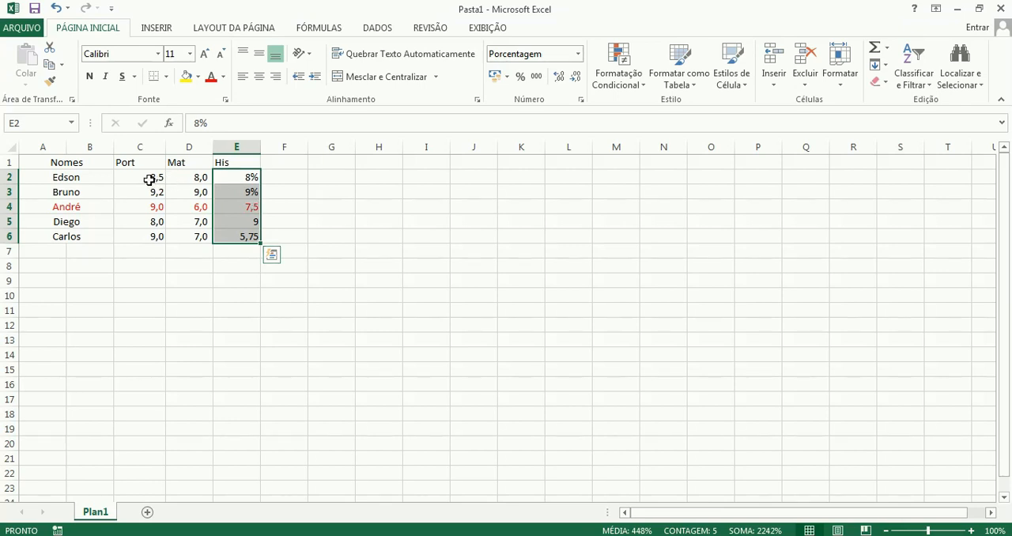
left_click_drag(151, 180, 243, 231)
left_click_drag(148, 174, 253, 235)
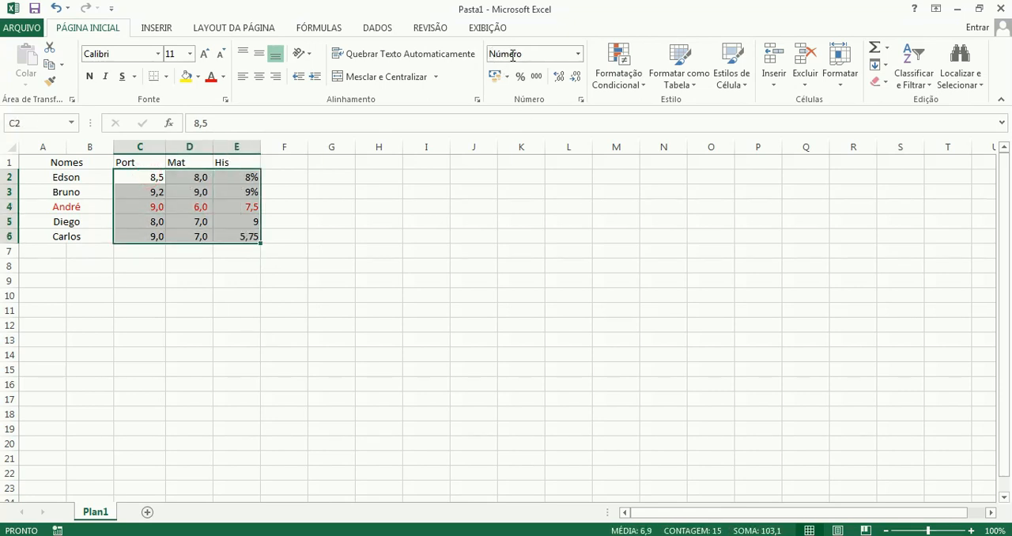
left_click(580, 53)
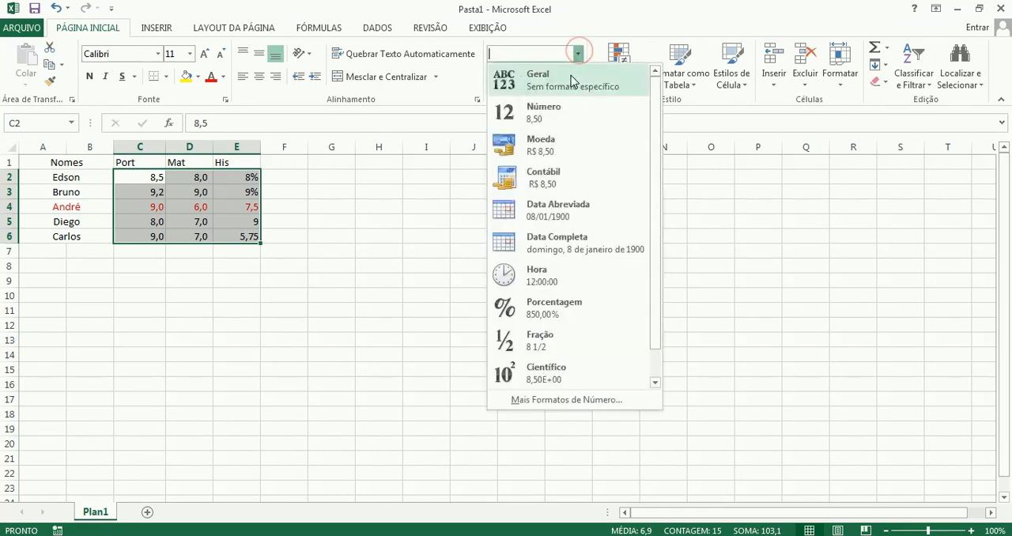
left_click(571, 83)
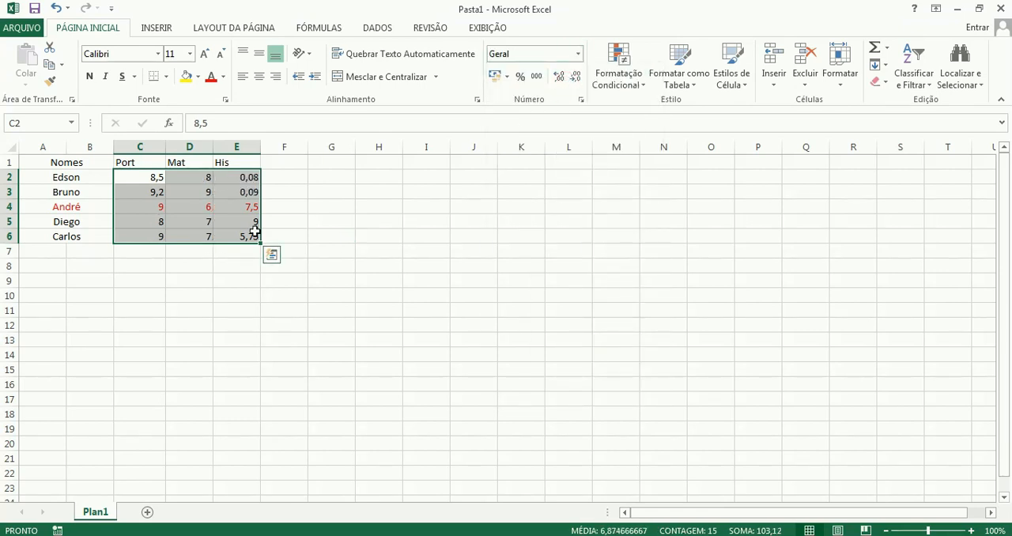
left_click(253, 291)
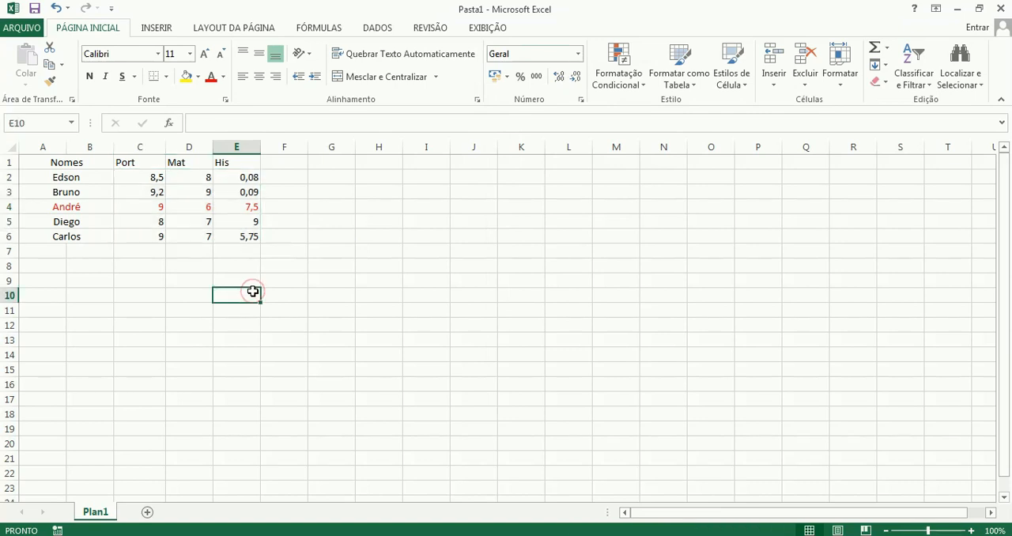